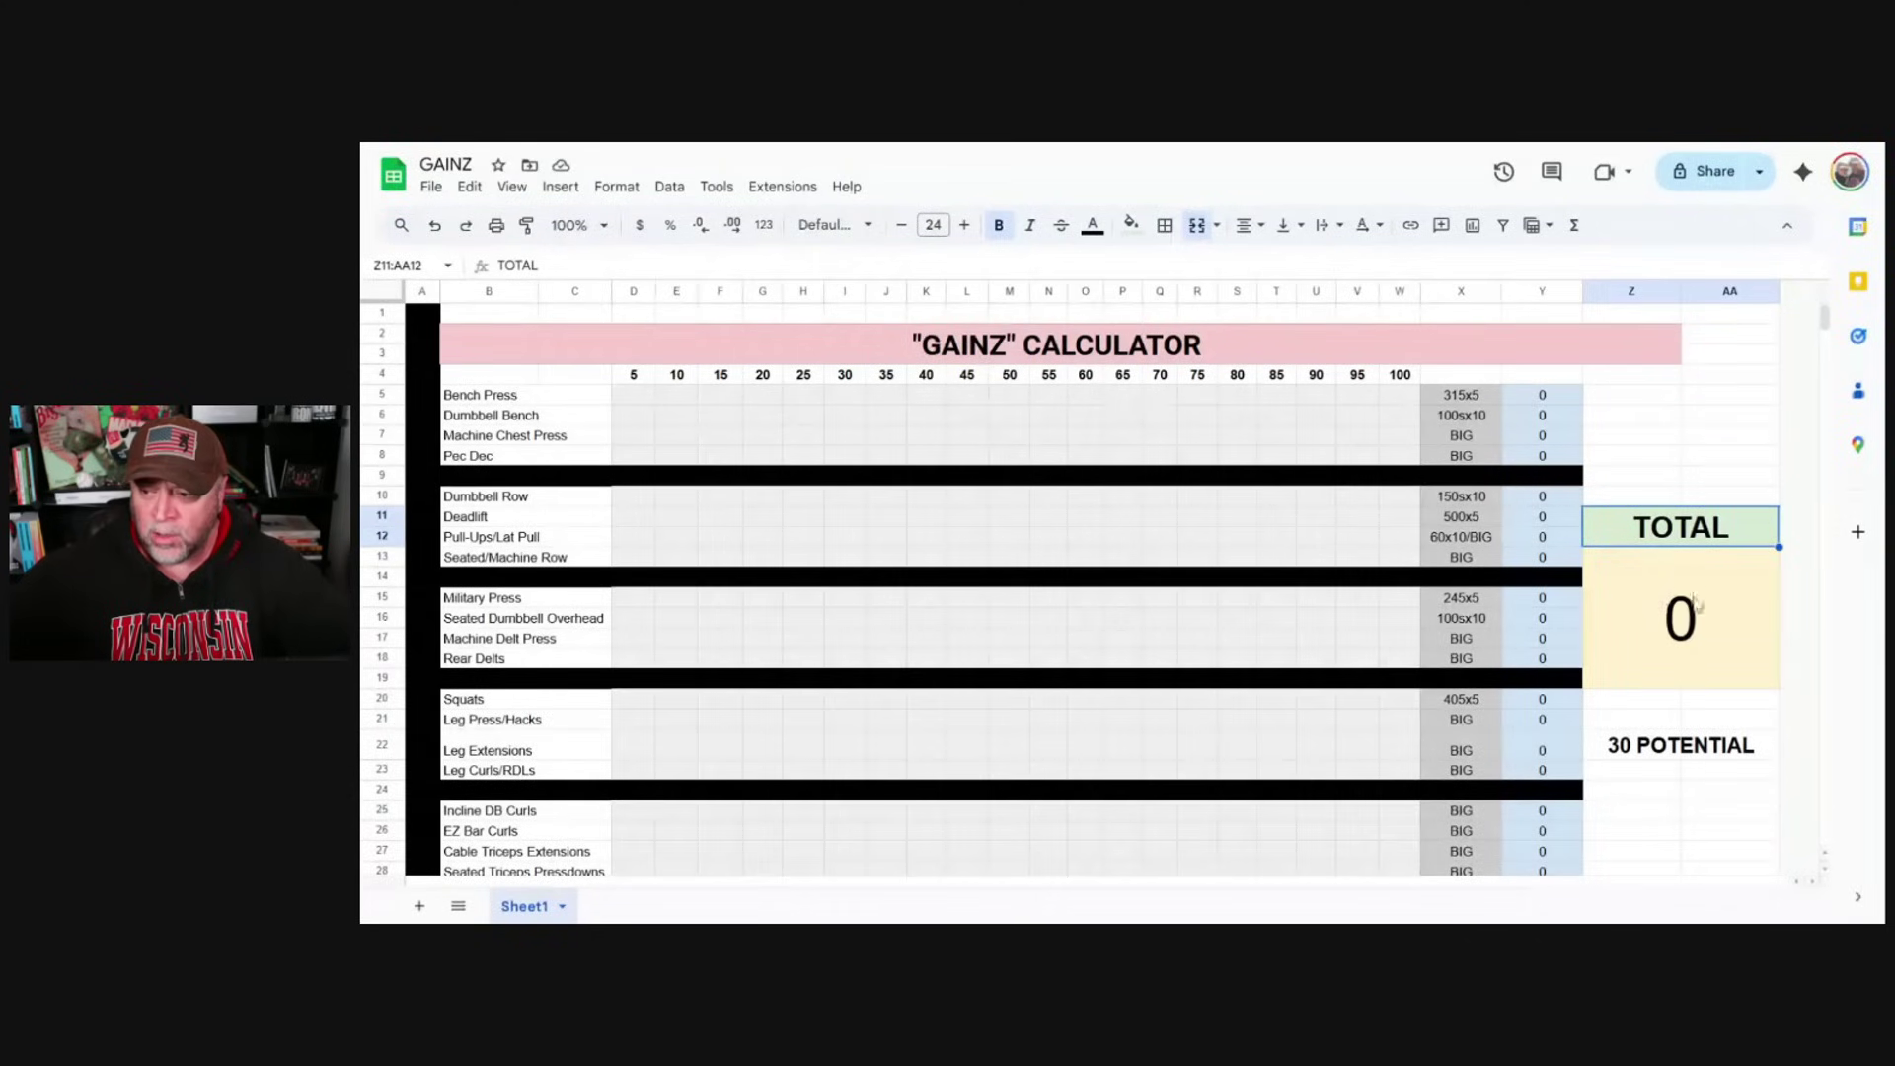
# Inspect the TOTAL SUM formula, then point out Machine Chest Press, Deadlift, Machine Delt Press, Leg Extensions and EZ Bar Curls
pyautogui.click(1682, 624)
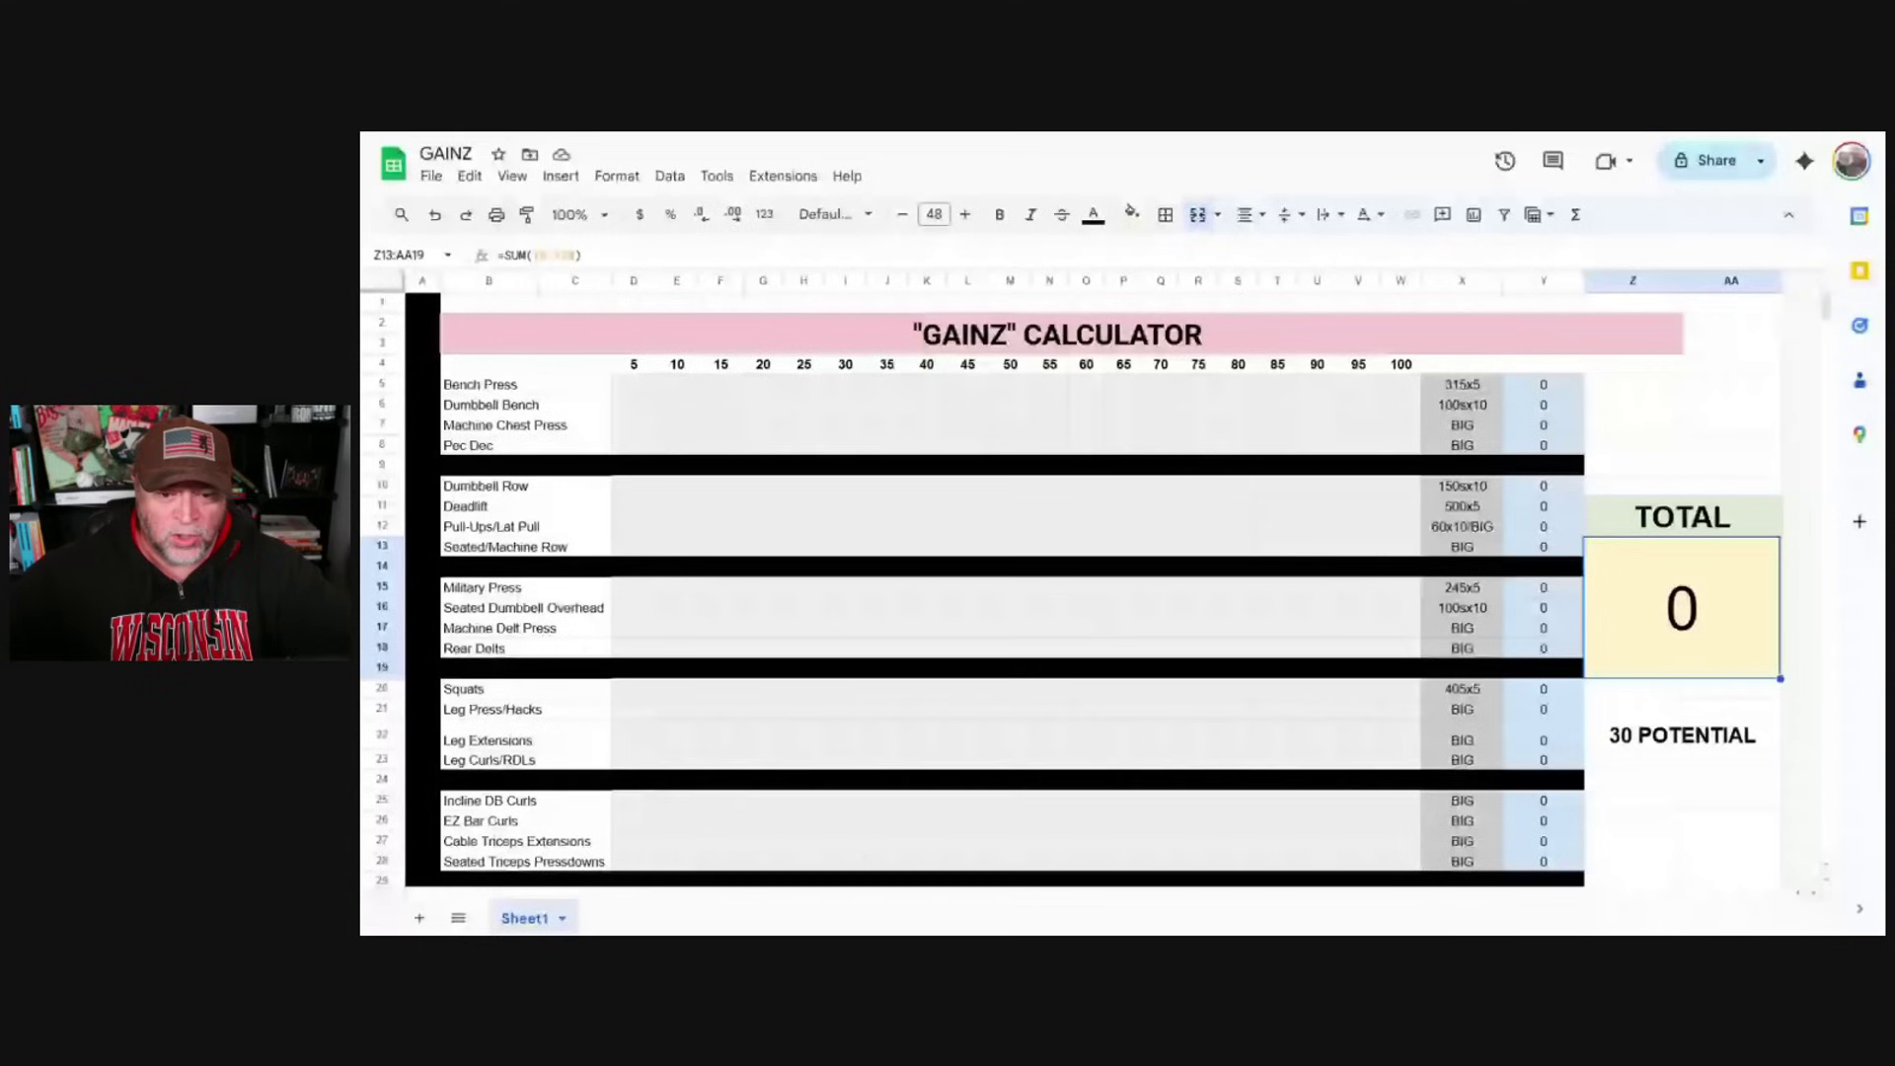
pyautogui.click(556, 423)
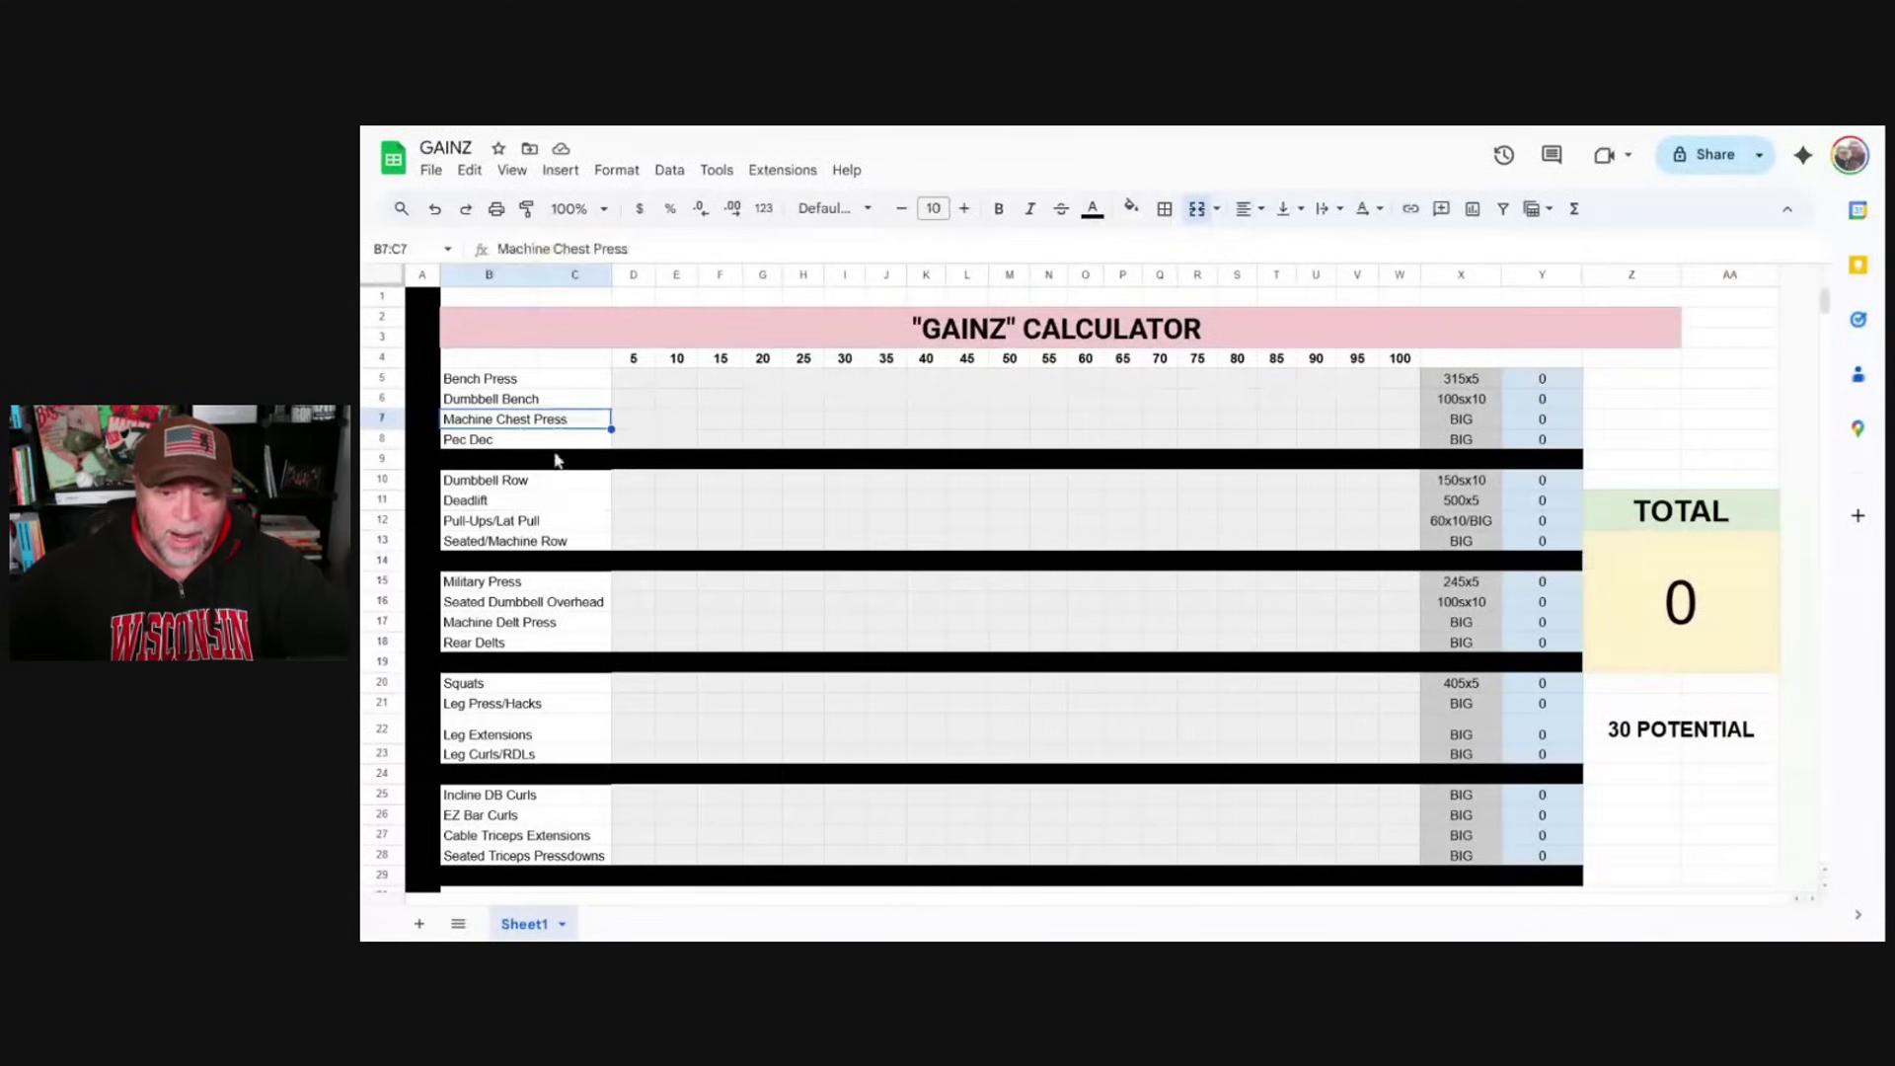
pyautogui.click(558, 504)
pyautogui.click(565, 622)
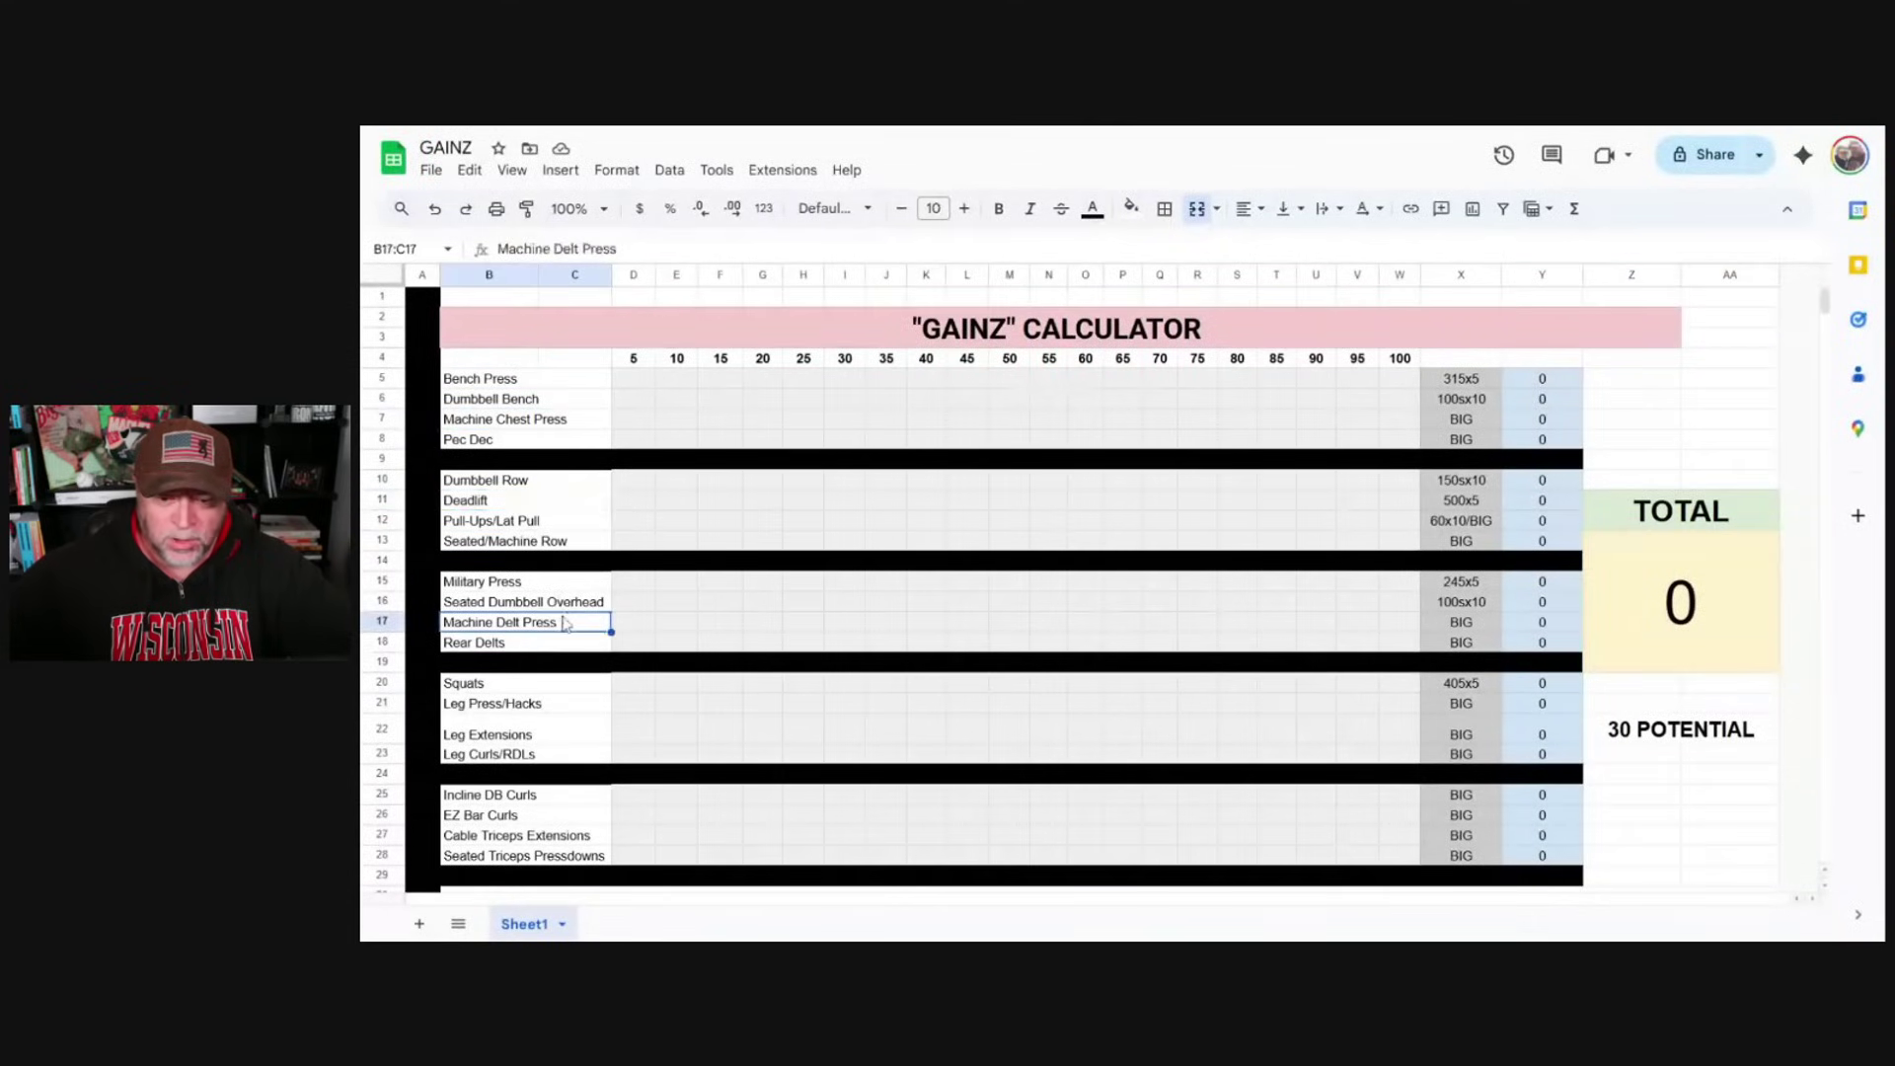
pyautogui.click(549, 734)
pyautogui.click(556, 817)
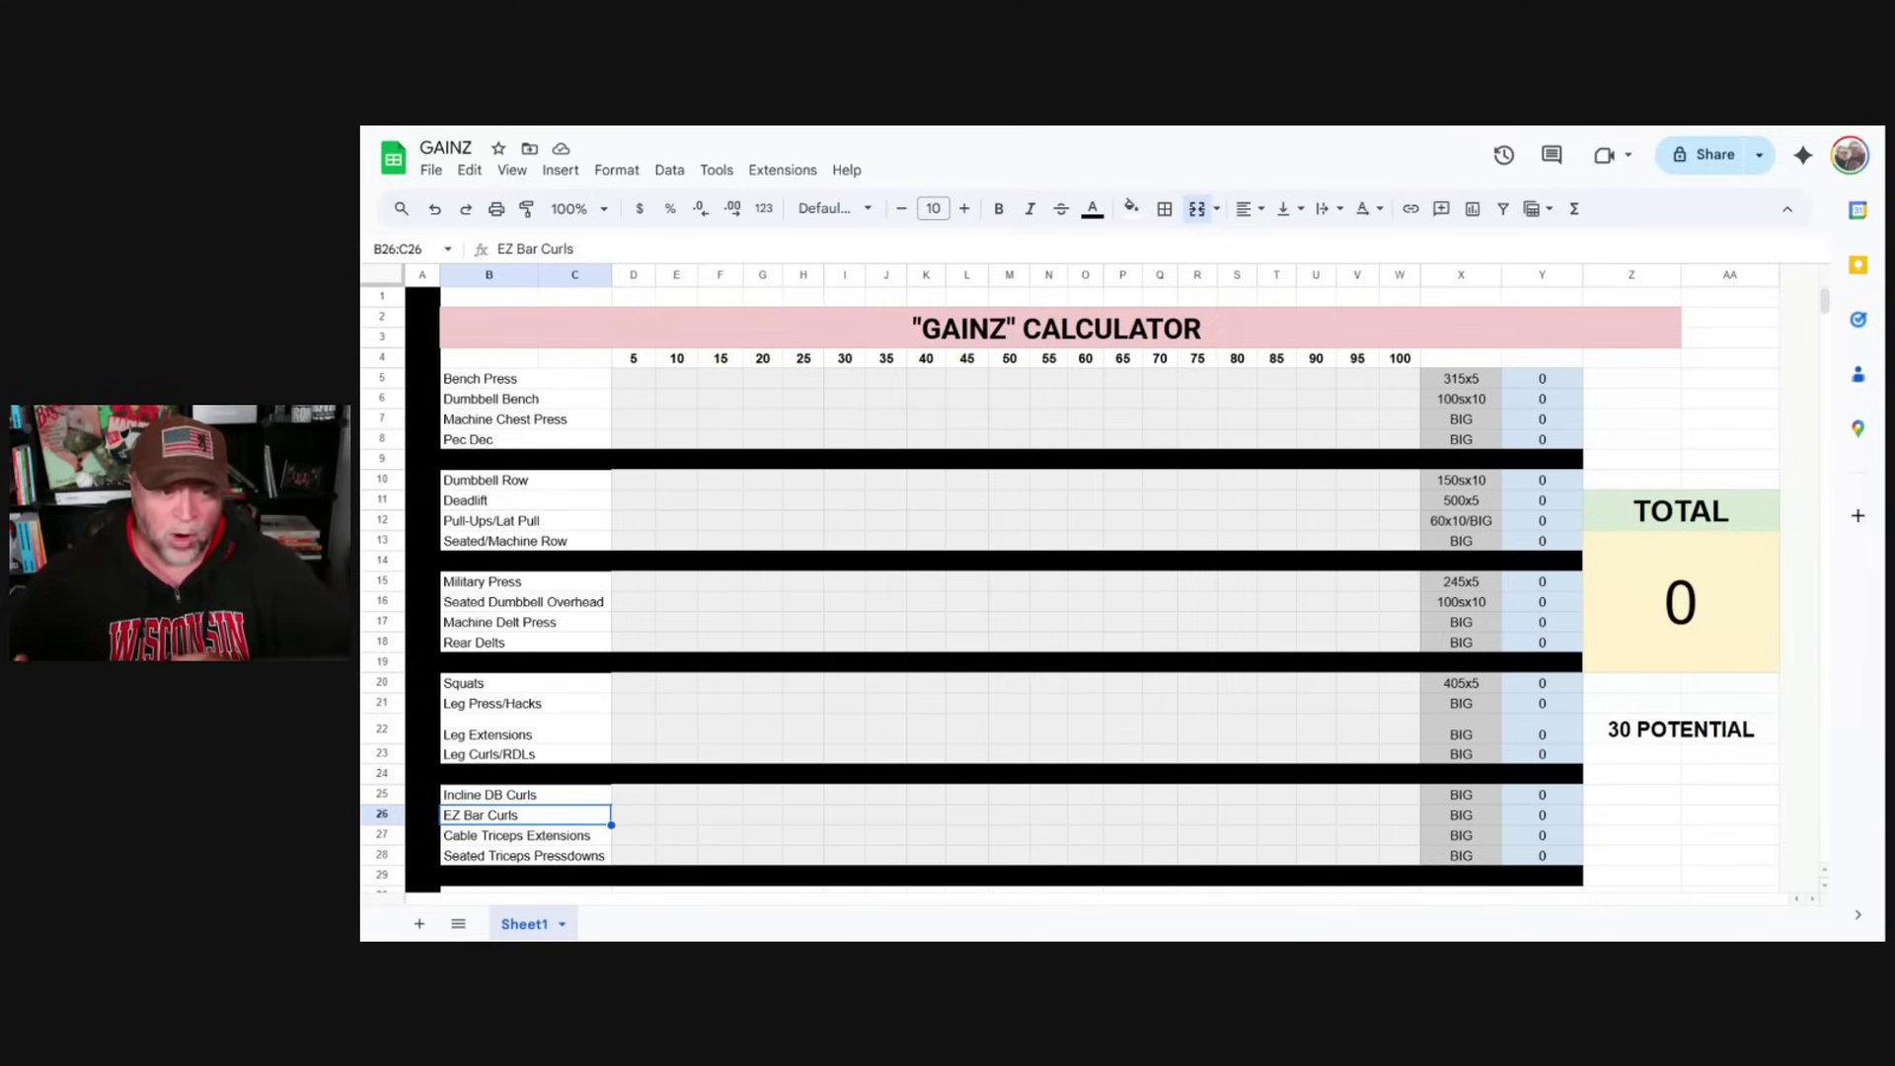
# Indicate the first Bench Press box and the Pec Dec, Dumbbell Row, Pull-Ups/Lat Pull and Seated/Machine Row exercises
pyautogui.click(632, 380)
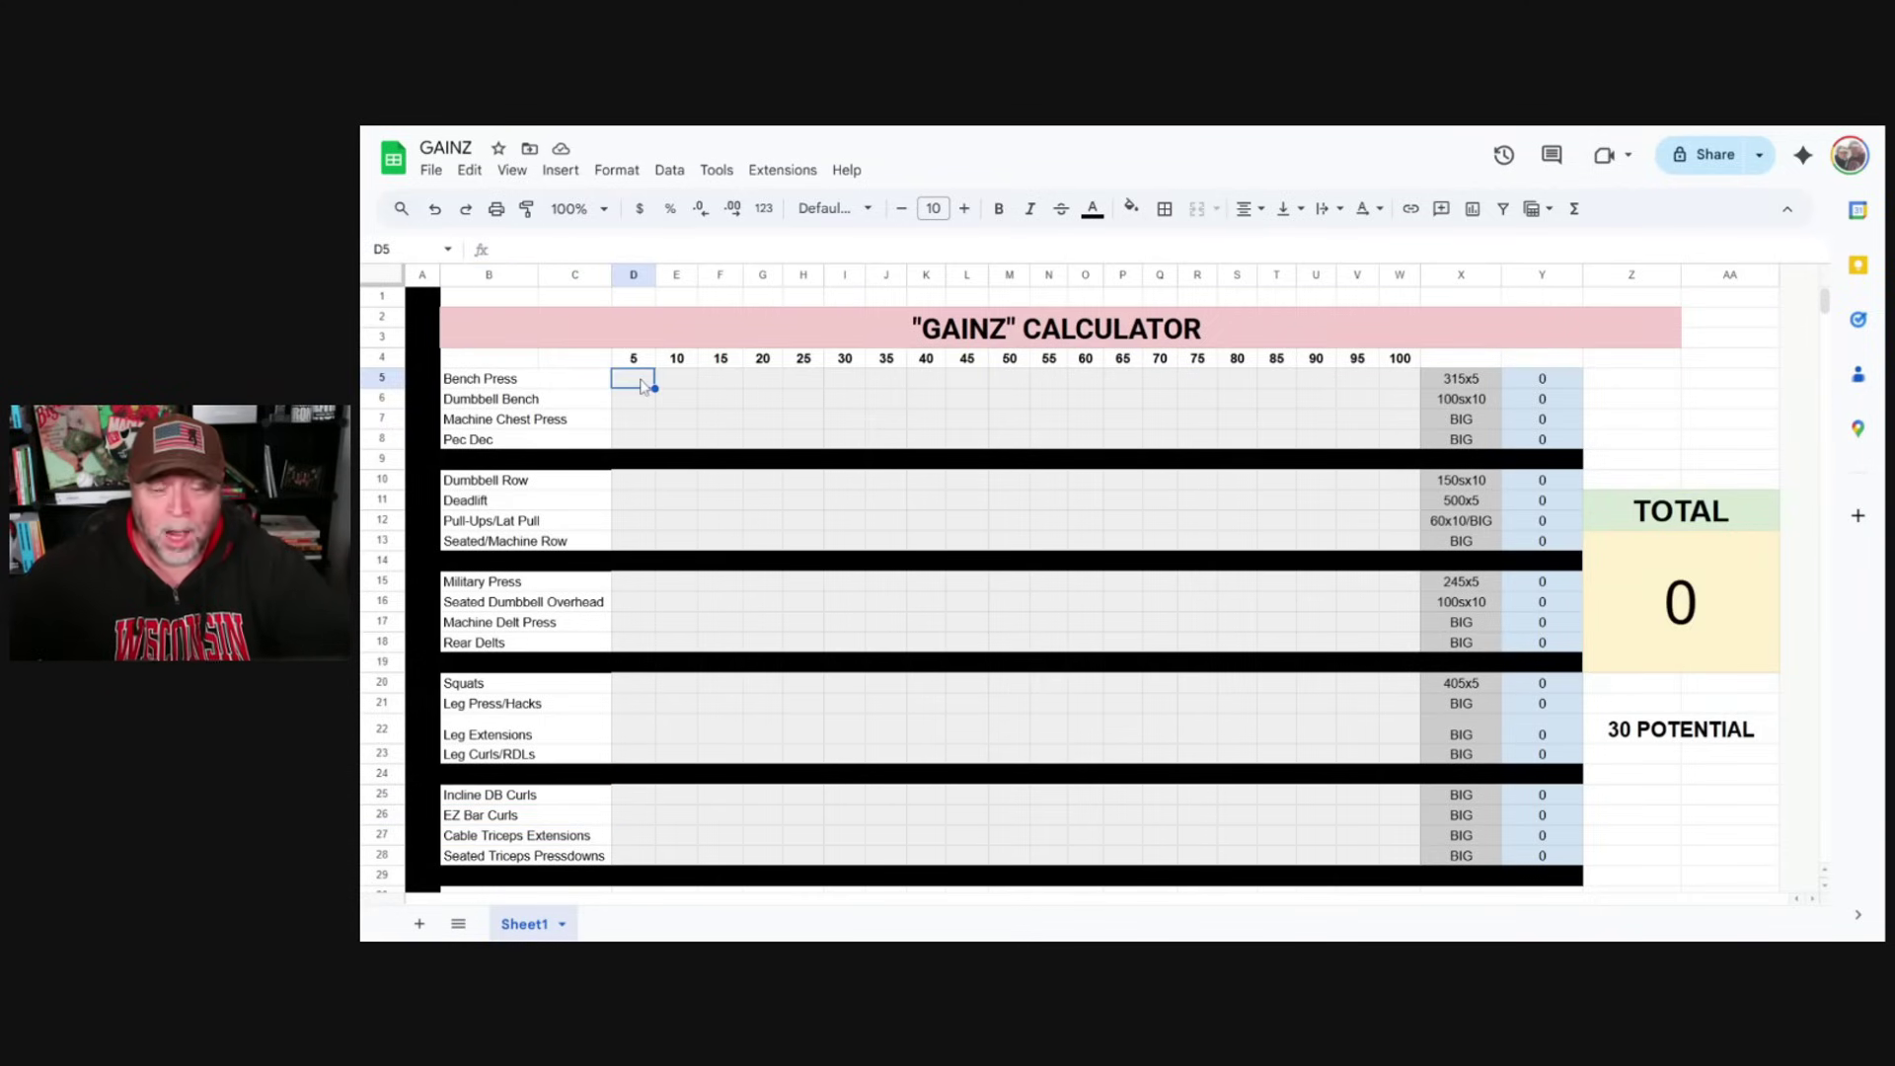
pyautogui.click(562, 440)
pyautogui.click(567, 483)
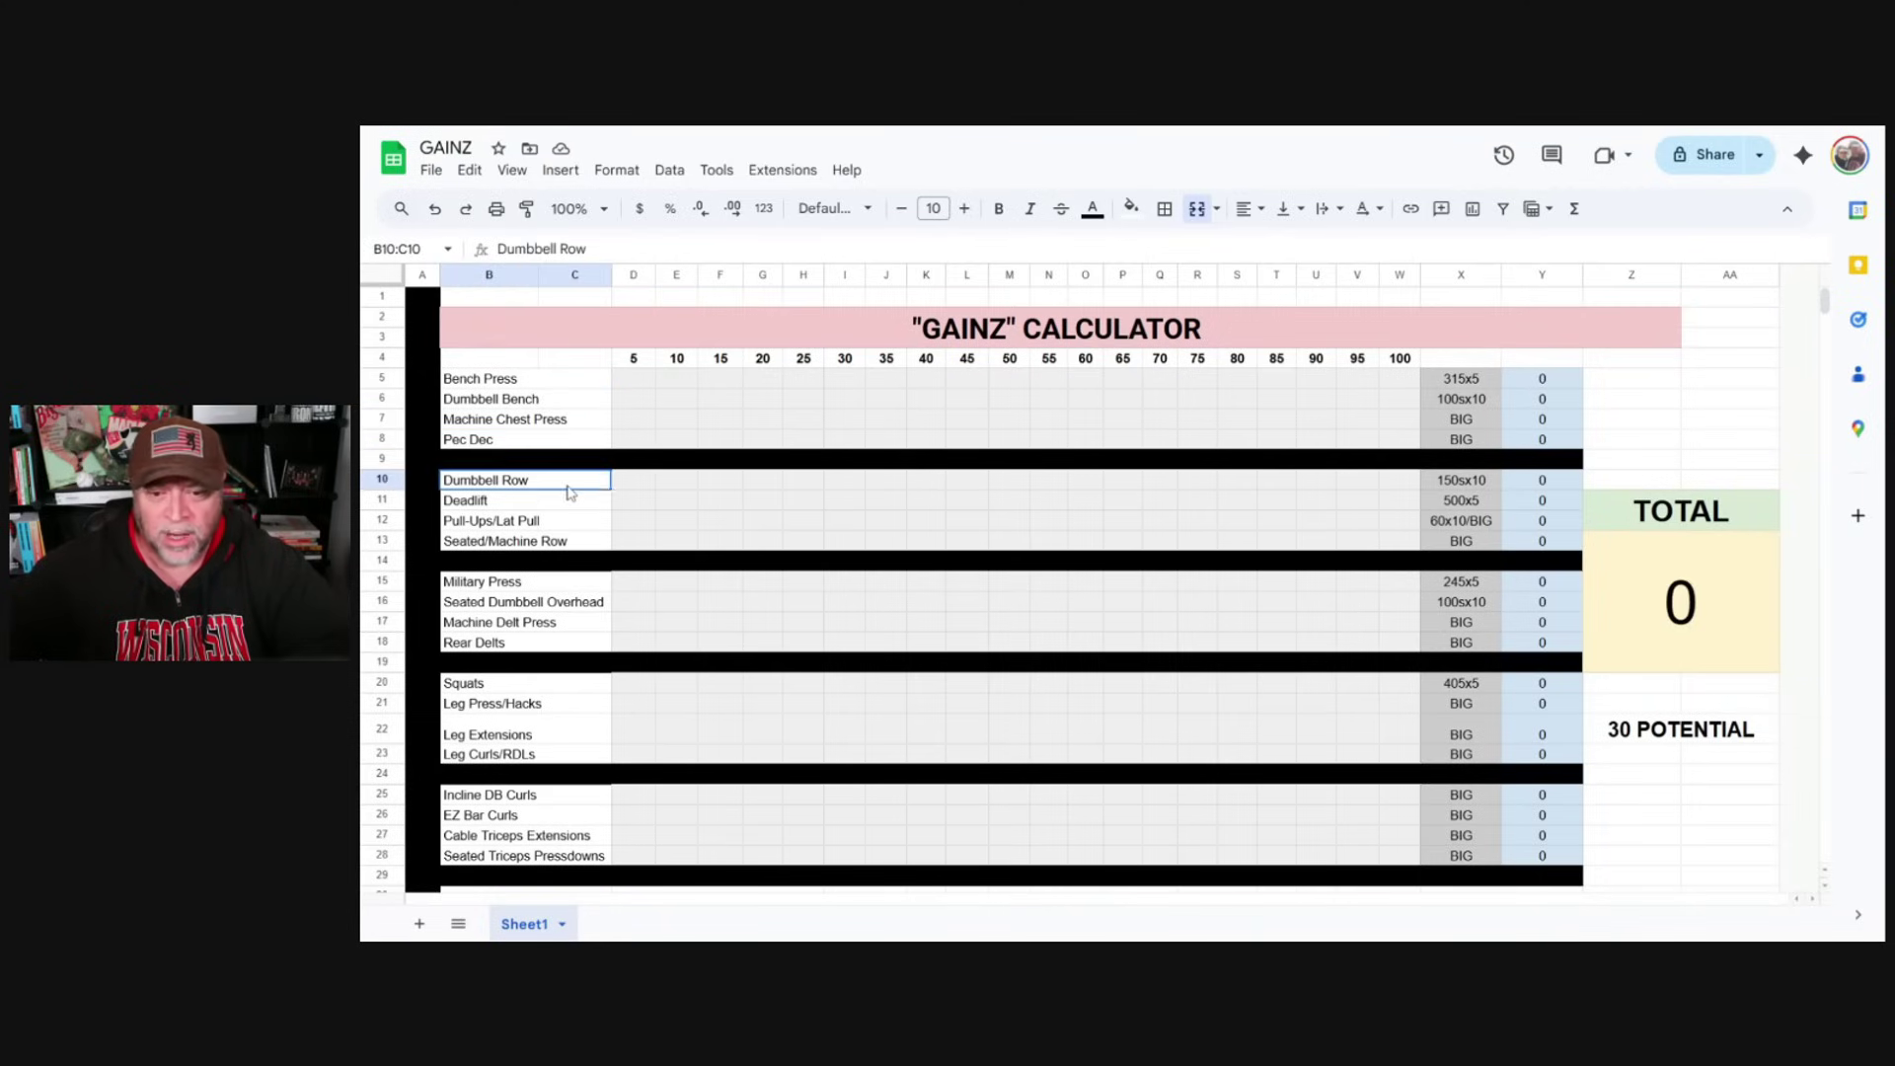
pyautogui.click(543, 523)
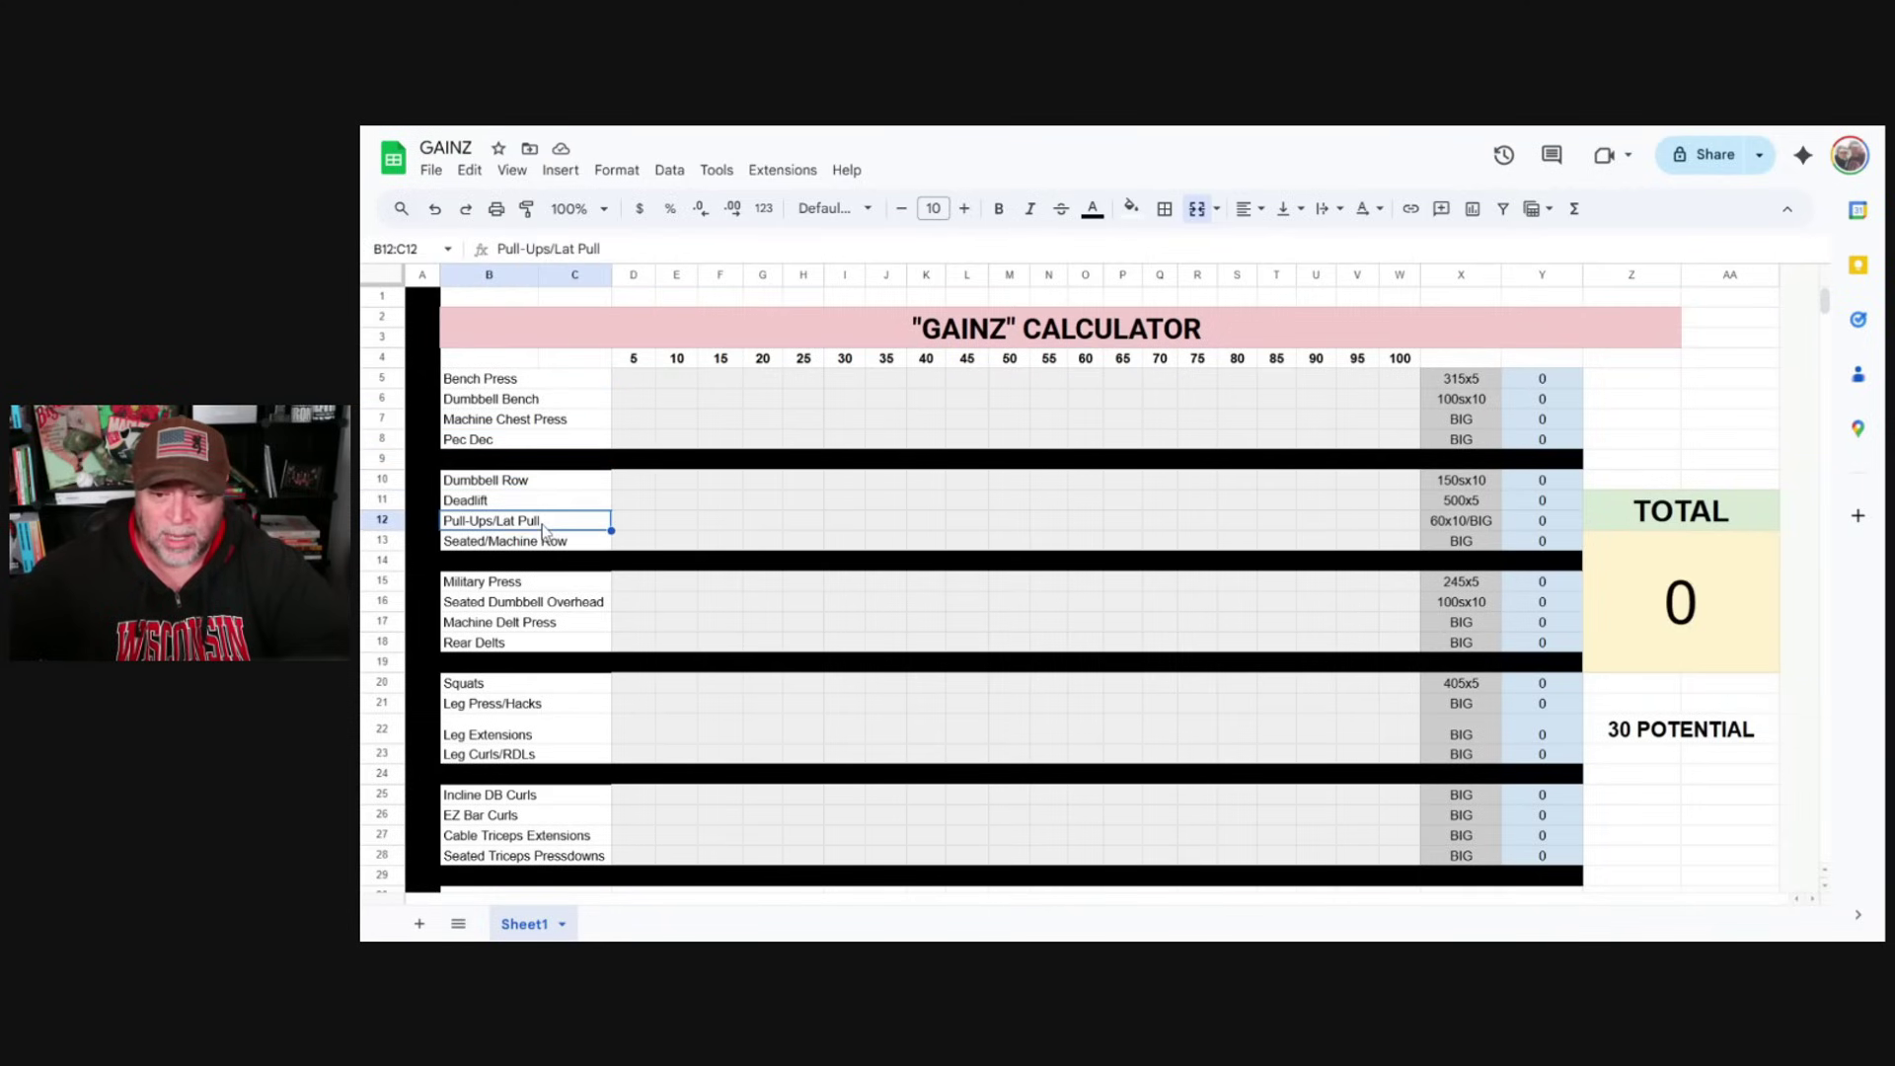
pyautogui.click(546, 543)
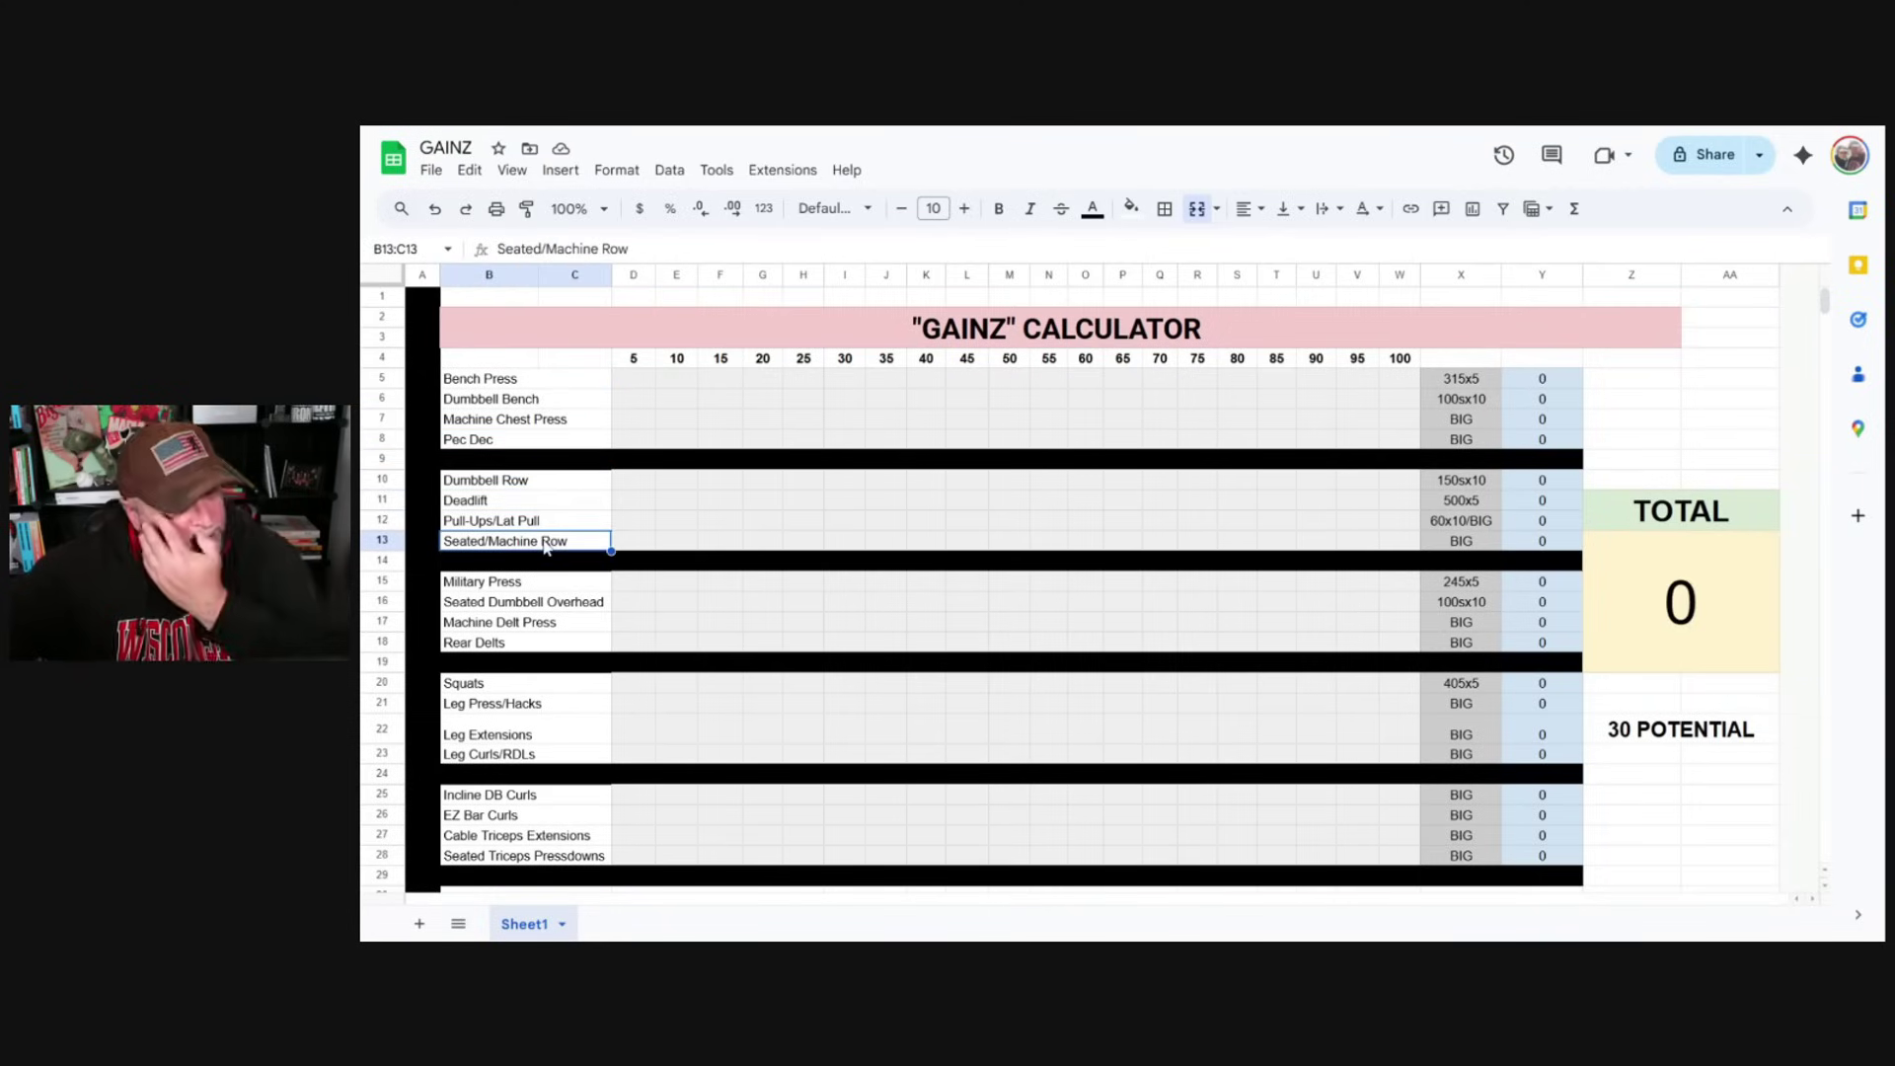
# Highlight the 5-to-100 scale in row 4 (D4 to W4) and the target-lift column
pyautogui.moveTo(634, 359); pyautogui.dragTo(1401, 371)
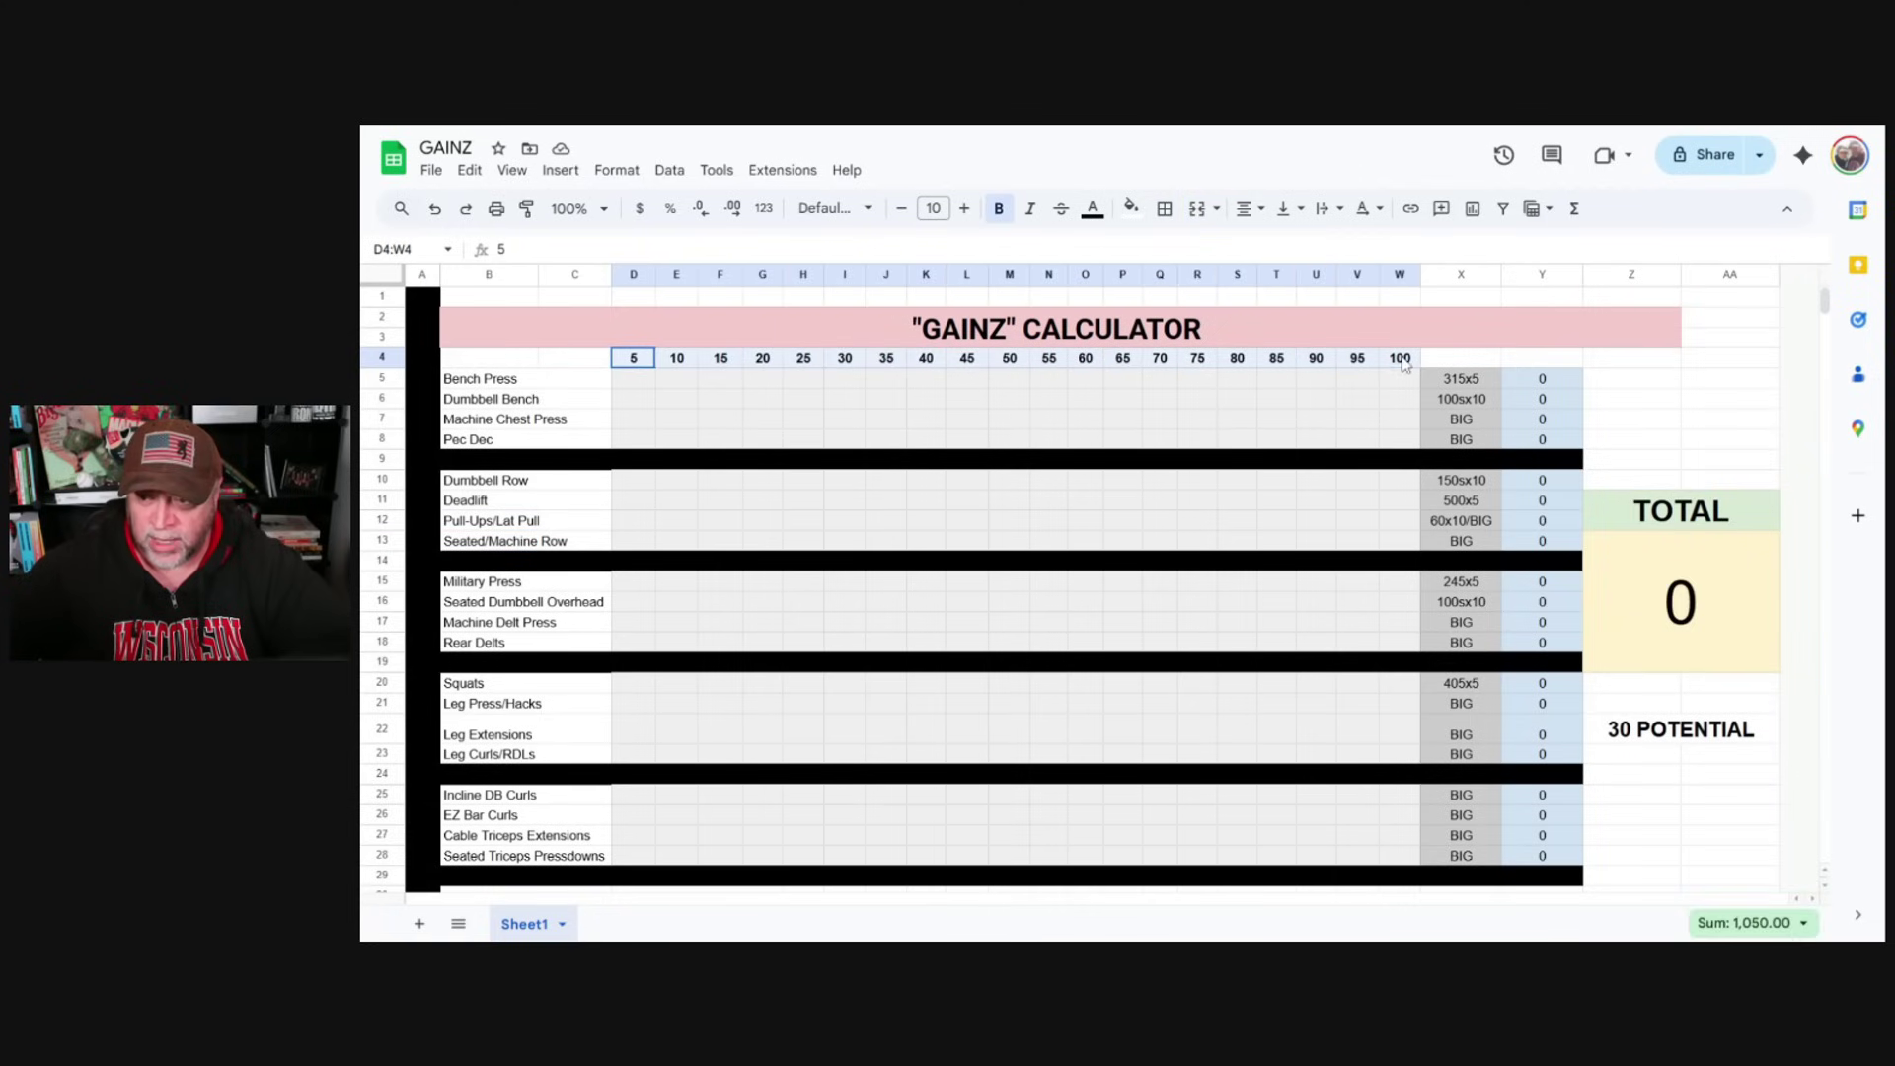
pyautogui.click(632, 367)
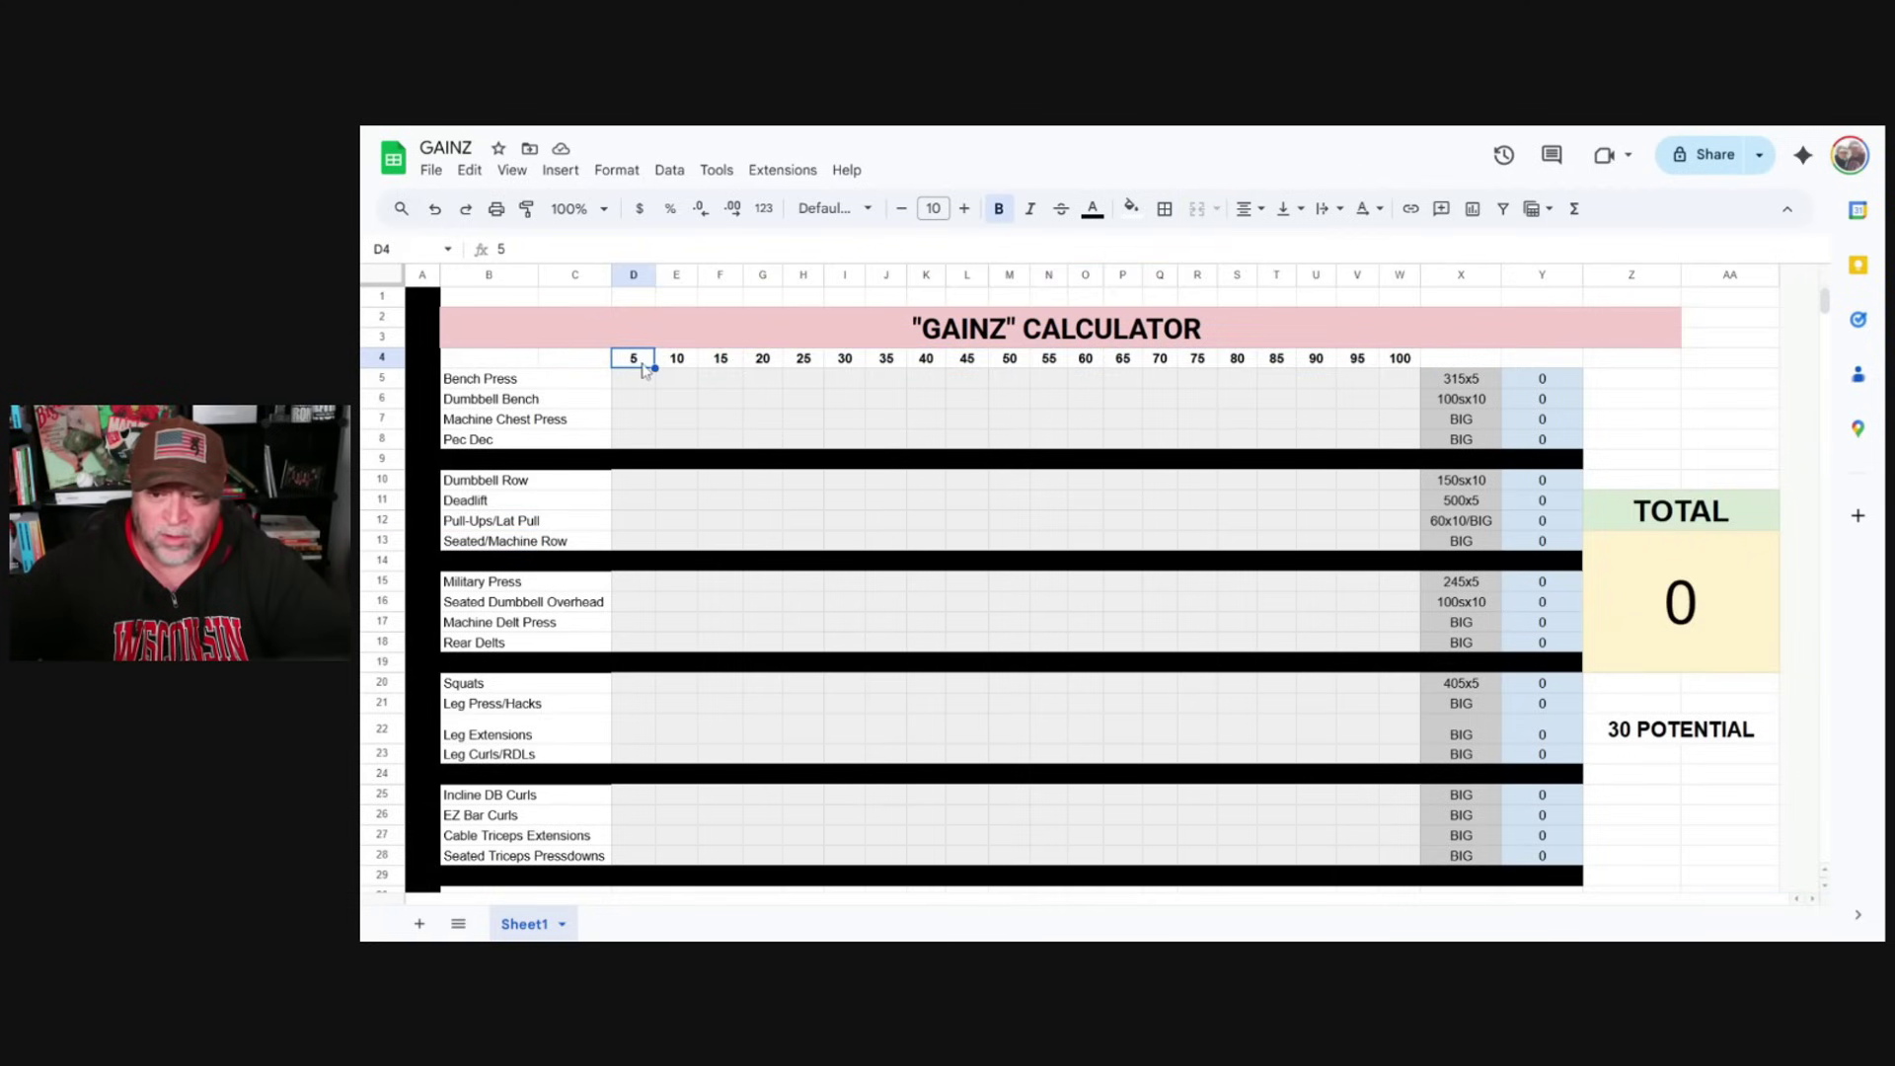
pyautogui.click(1400, 367)
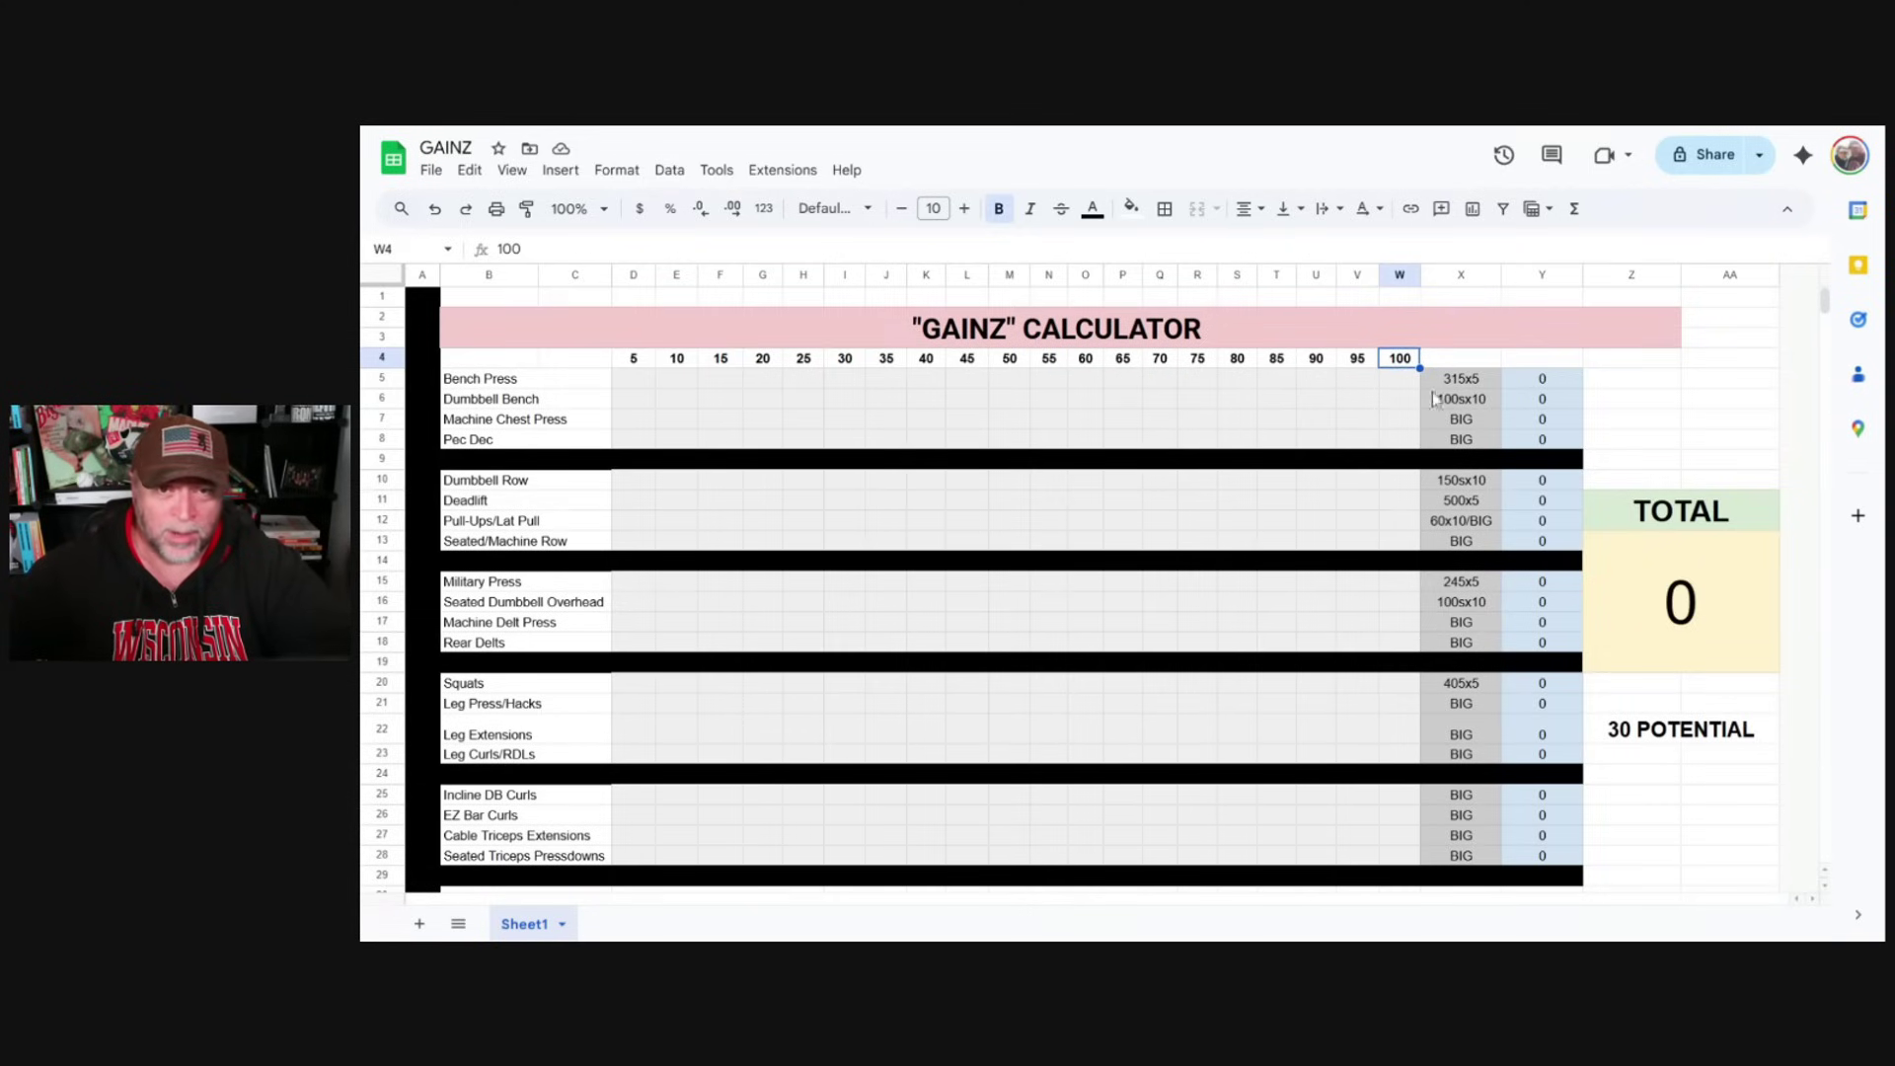
pyautogui.moveTo(1461, 380); pyautogui.dragTo(1478, 862)
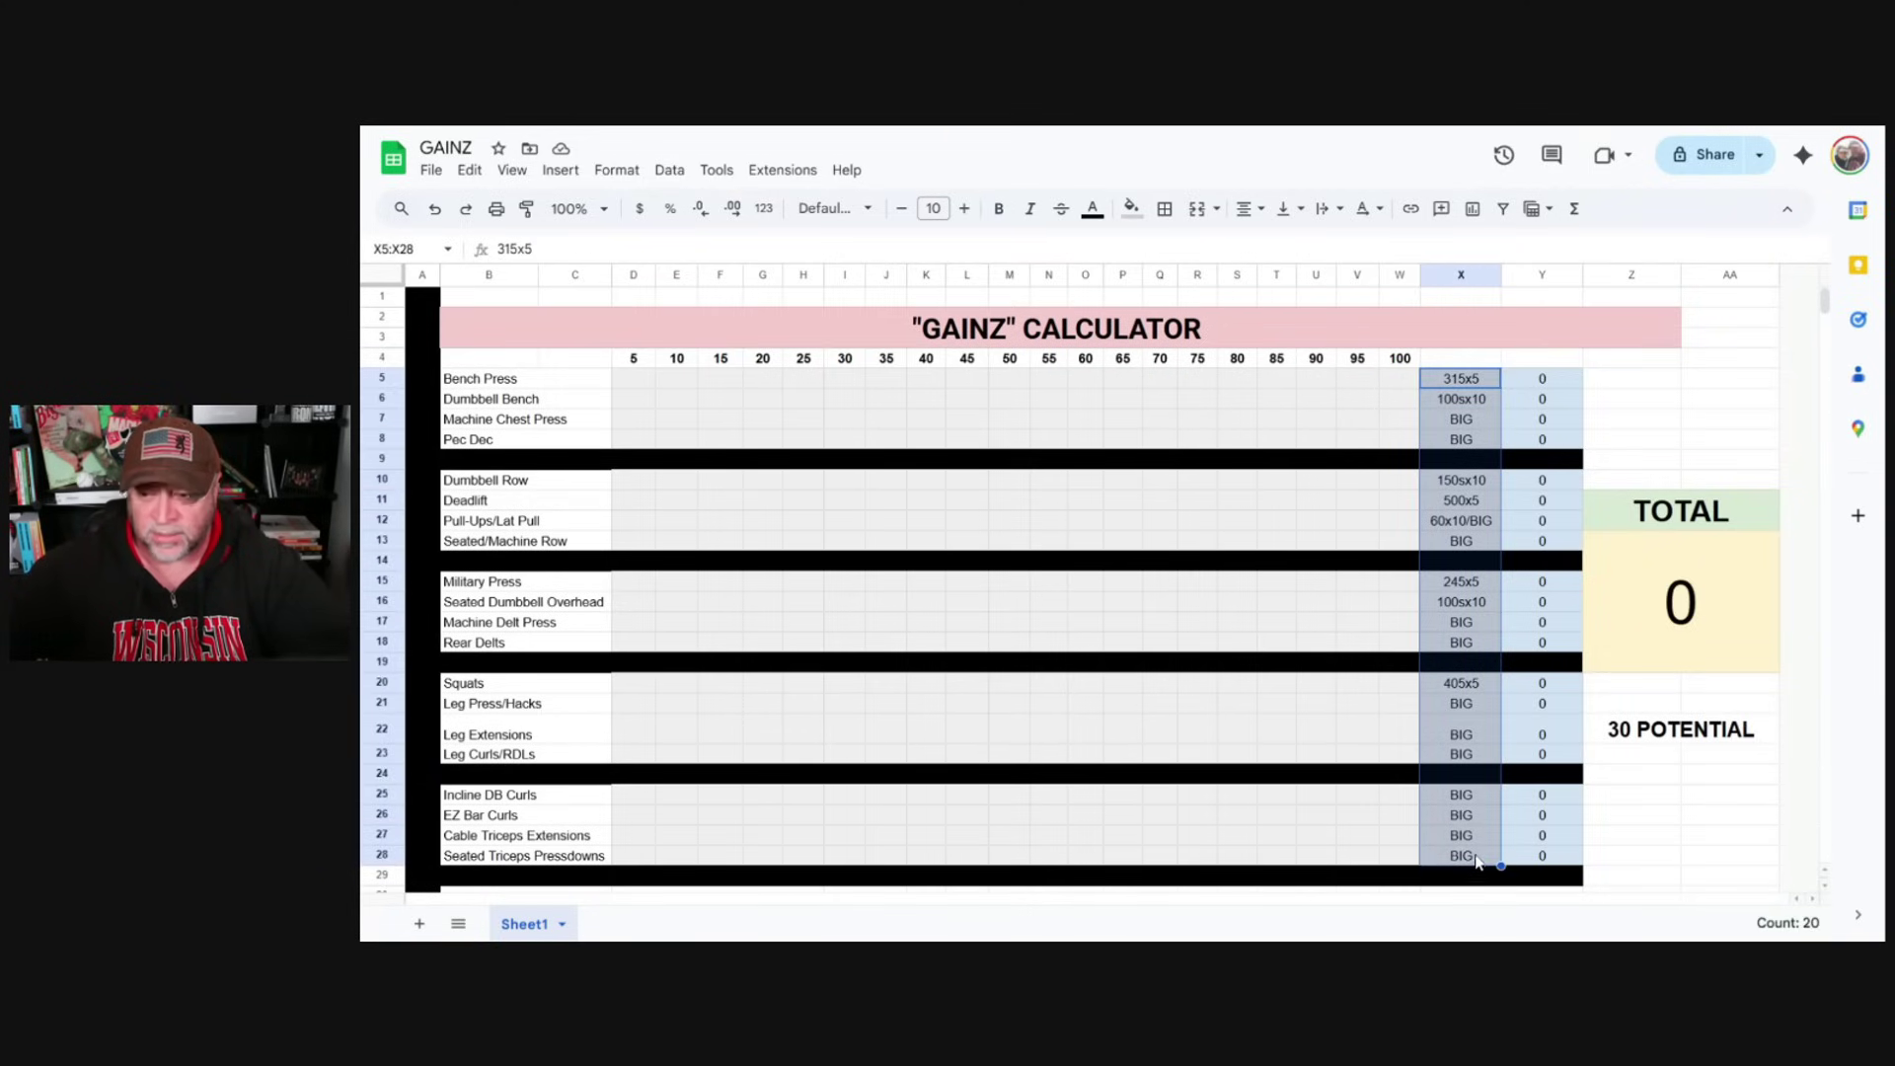
# Show the chest targets: Bench Press 315x5, Dumbbell Bench, Machine Chest Press BIG and Pec Dec BIG
pyautogui.click(633, 380)
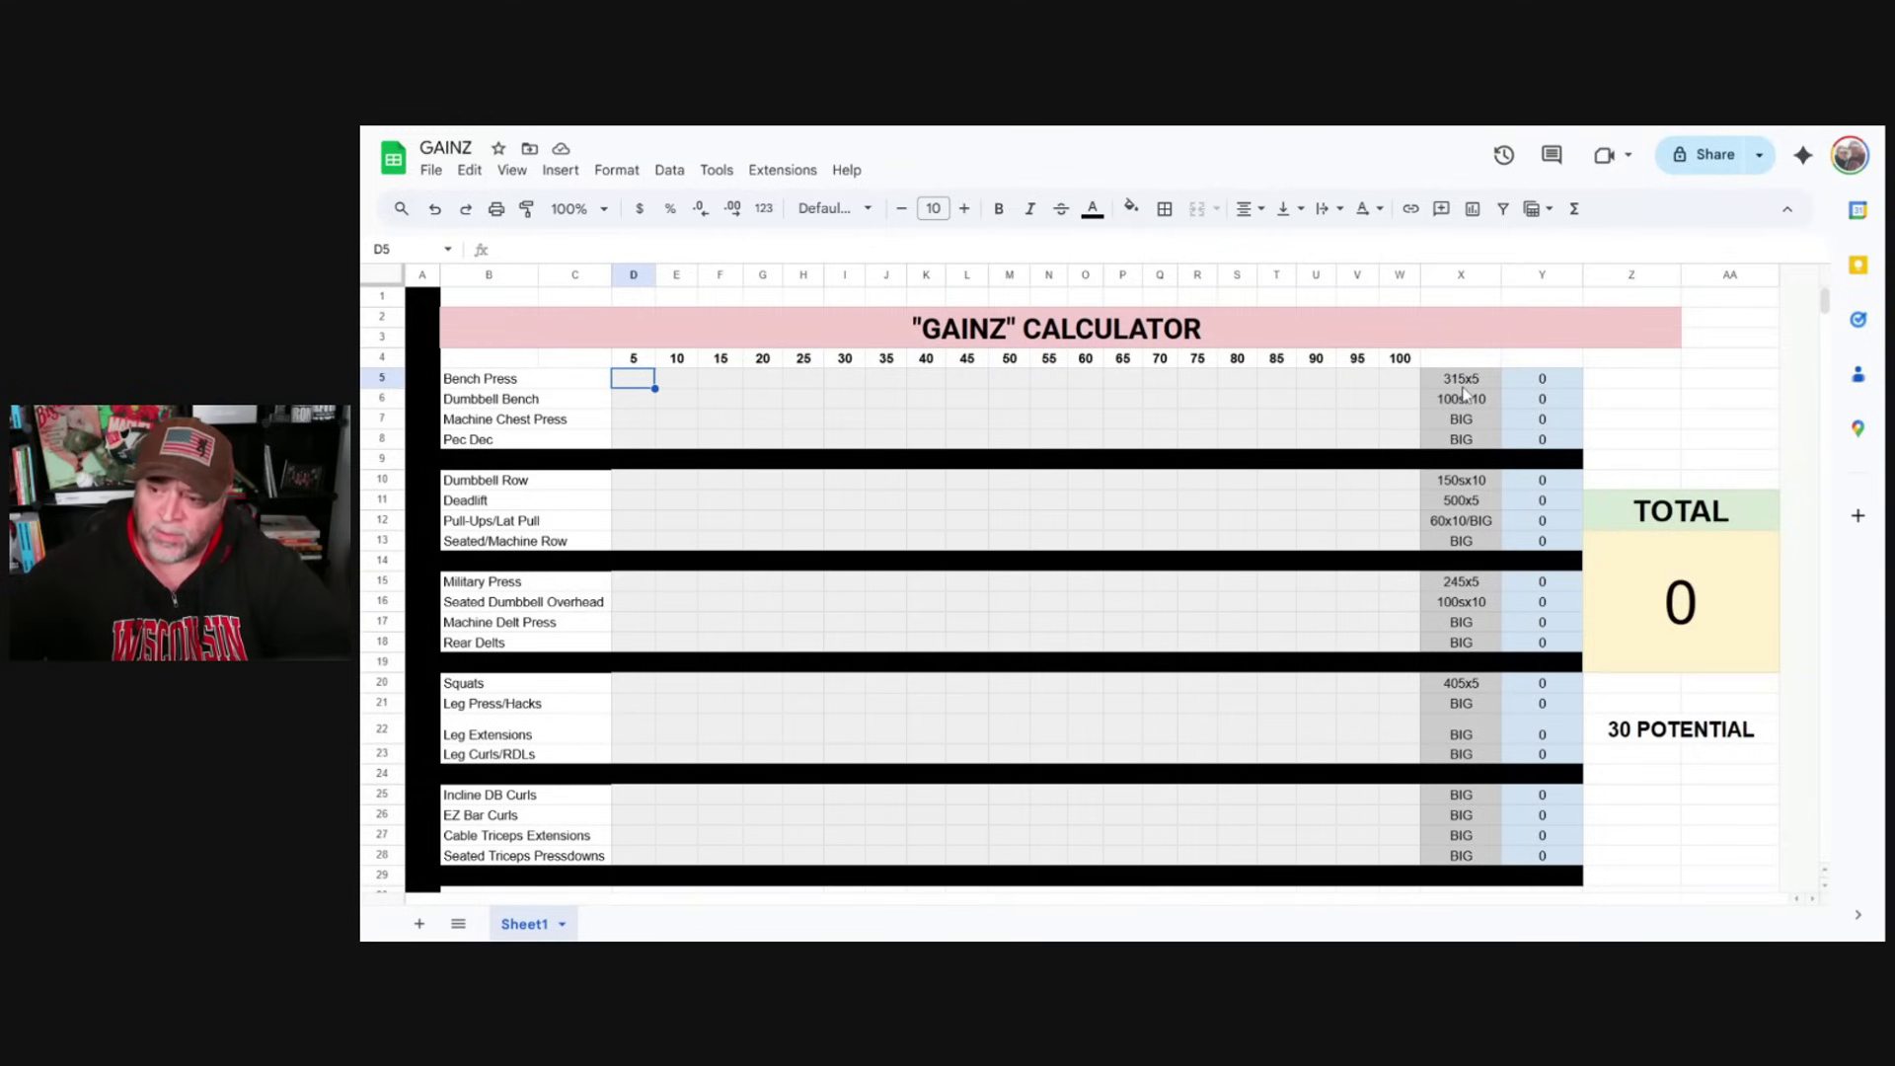
pyautogui.click(1464, 386)
pyautogui.click(642, 403)
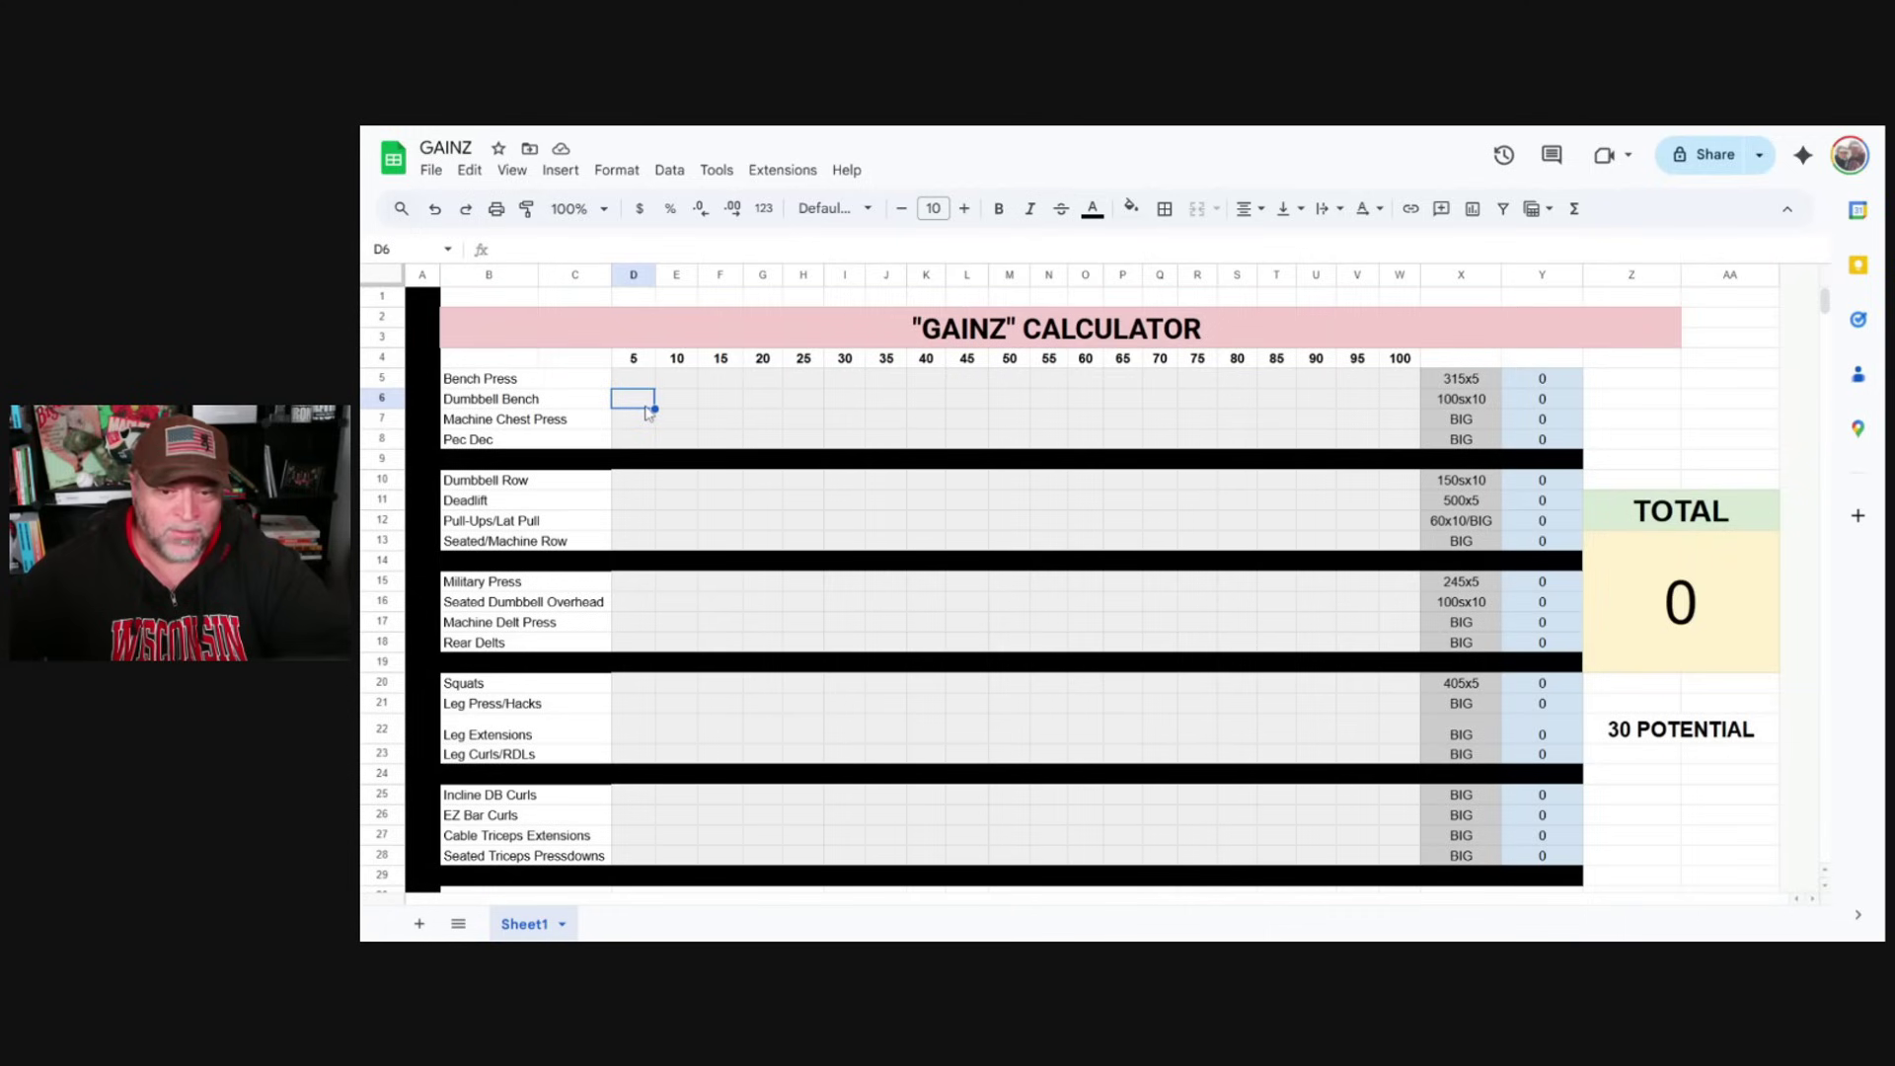
pyautogui.click(1447, 406)
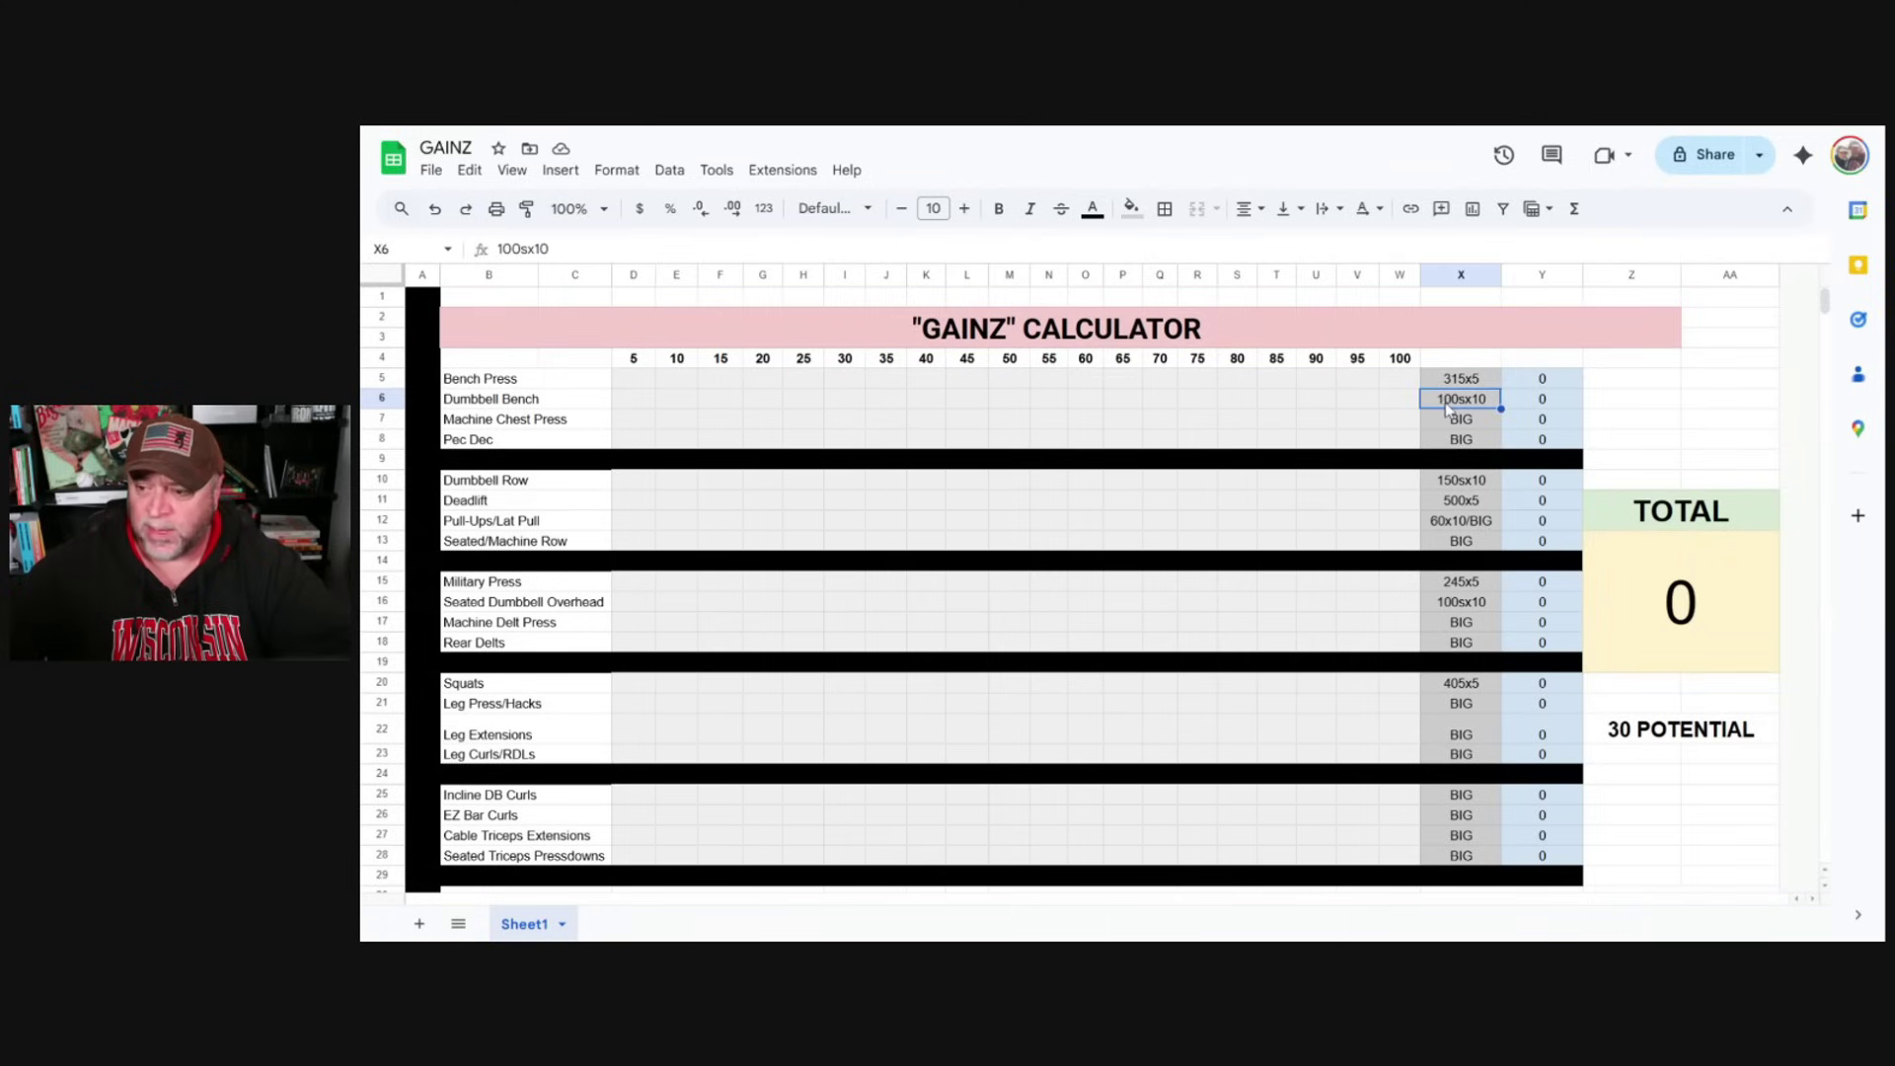
pyautogui.click(1463, 421)
pyautogui.click(1464, 440)
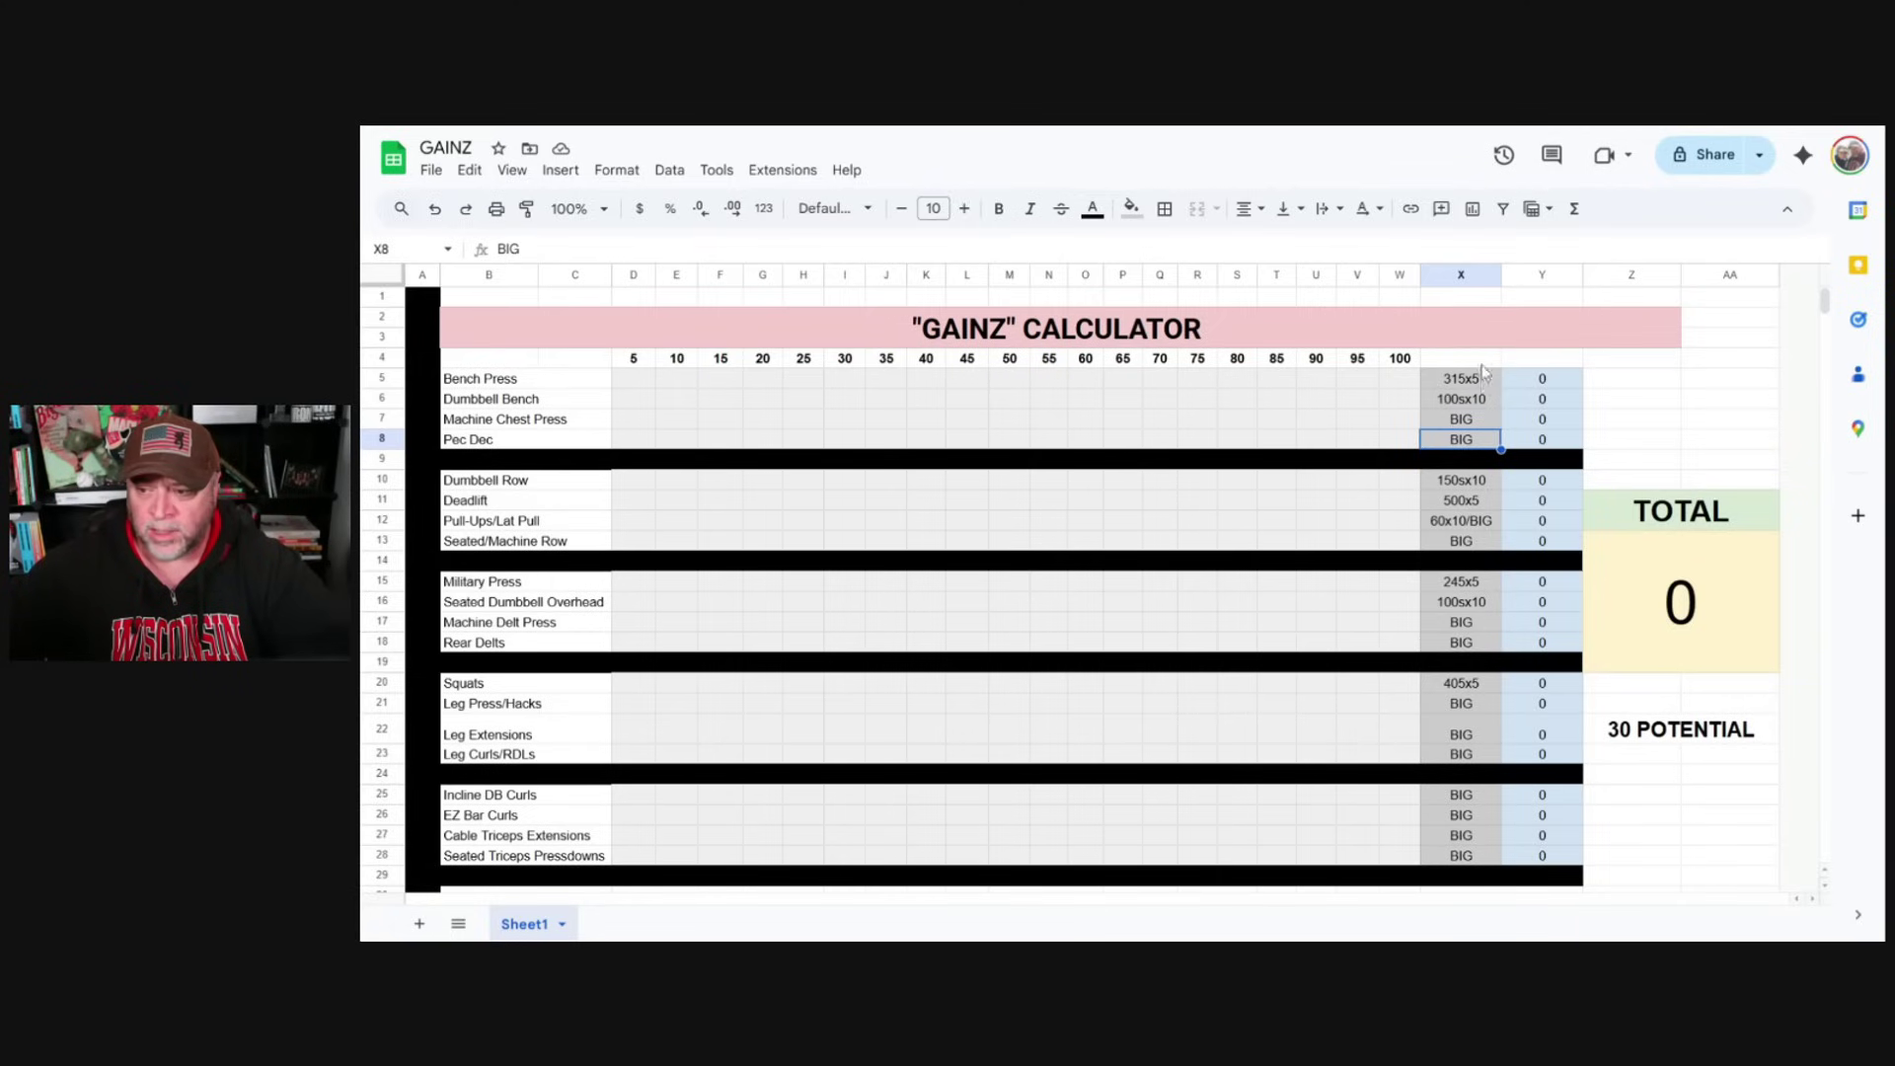
# Review the Bench Press, Dumbbell Bench, Dumbbell Row, Deadlift 500x5 and Pull-Ups 60x10/BIG targets
pyautogui.click(1478, 379)
pyautogui.click(1472, 401)
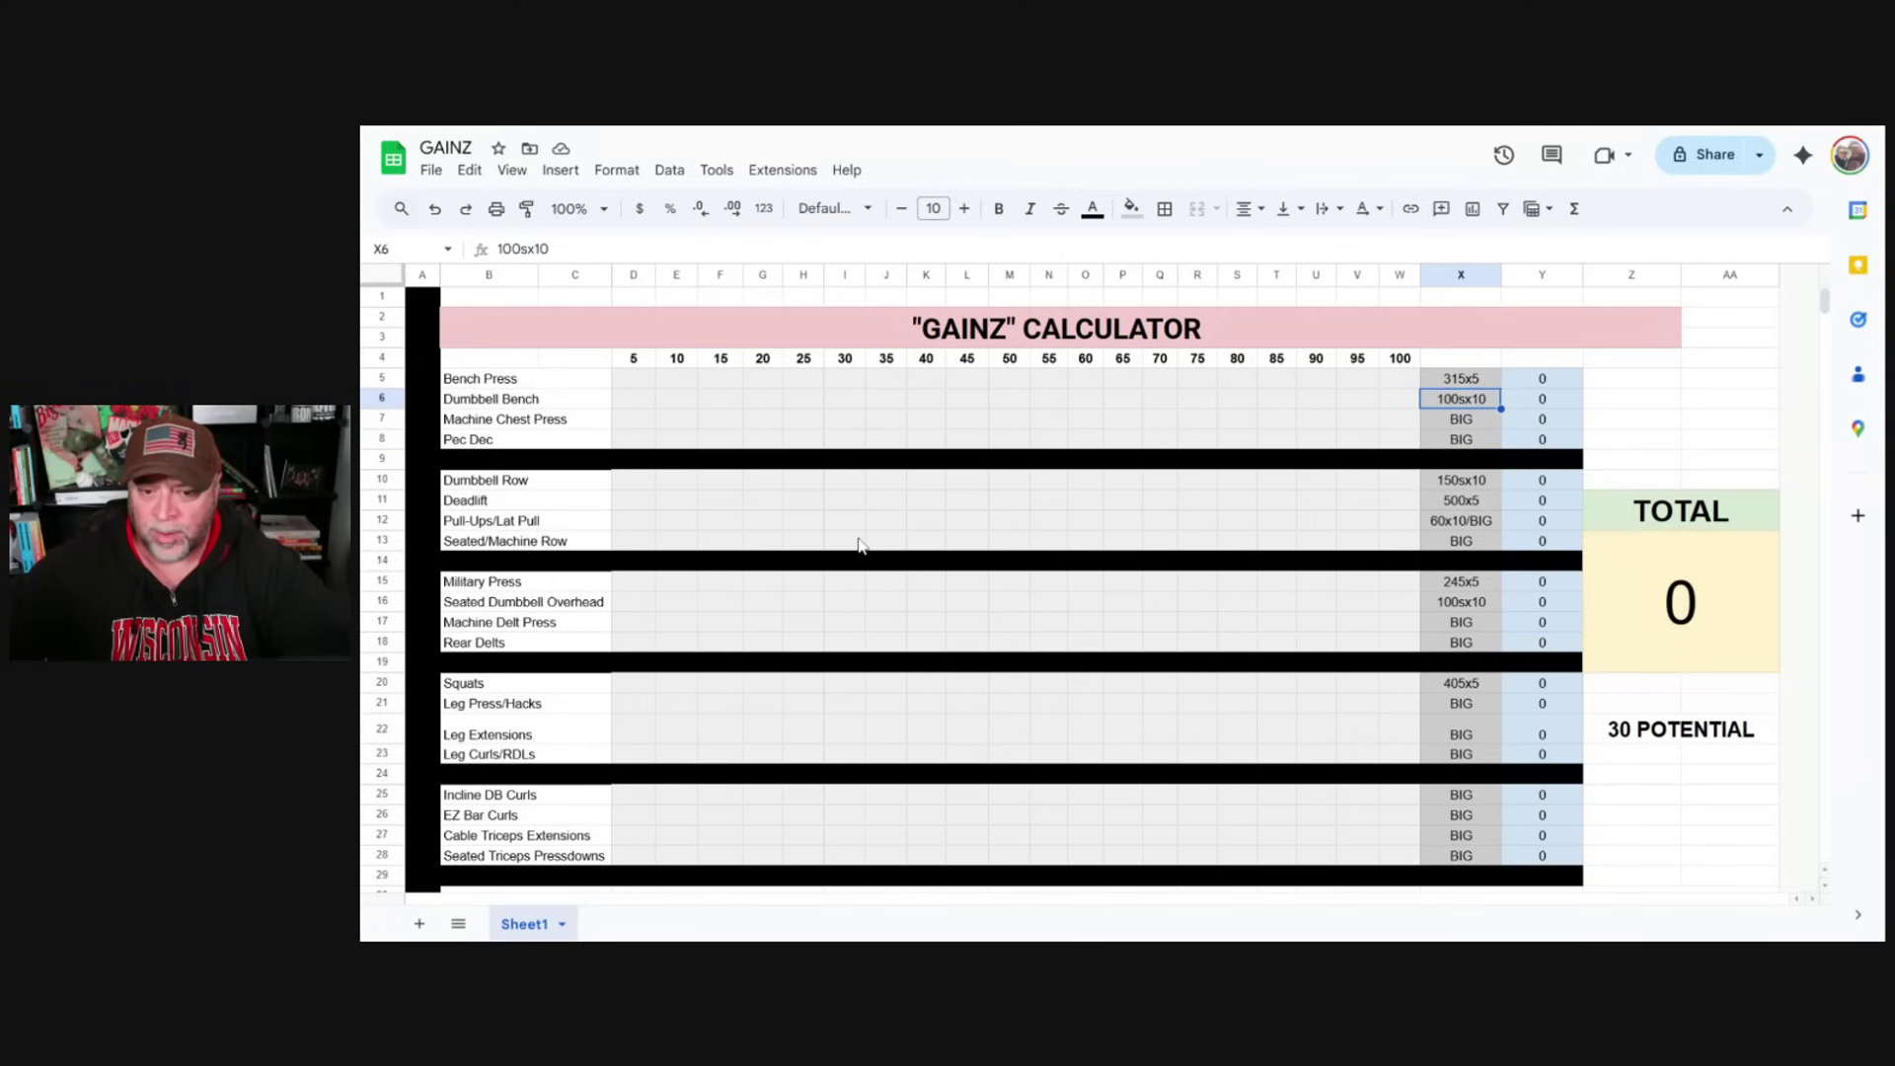
pyautogui.click(1478, 482)
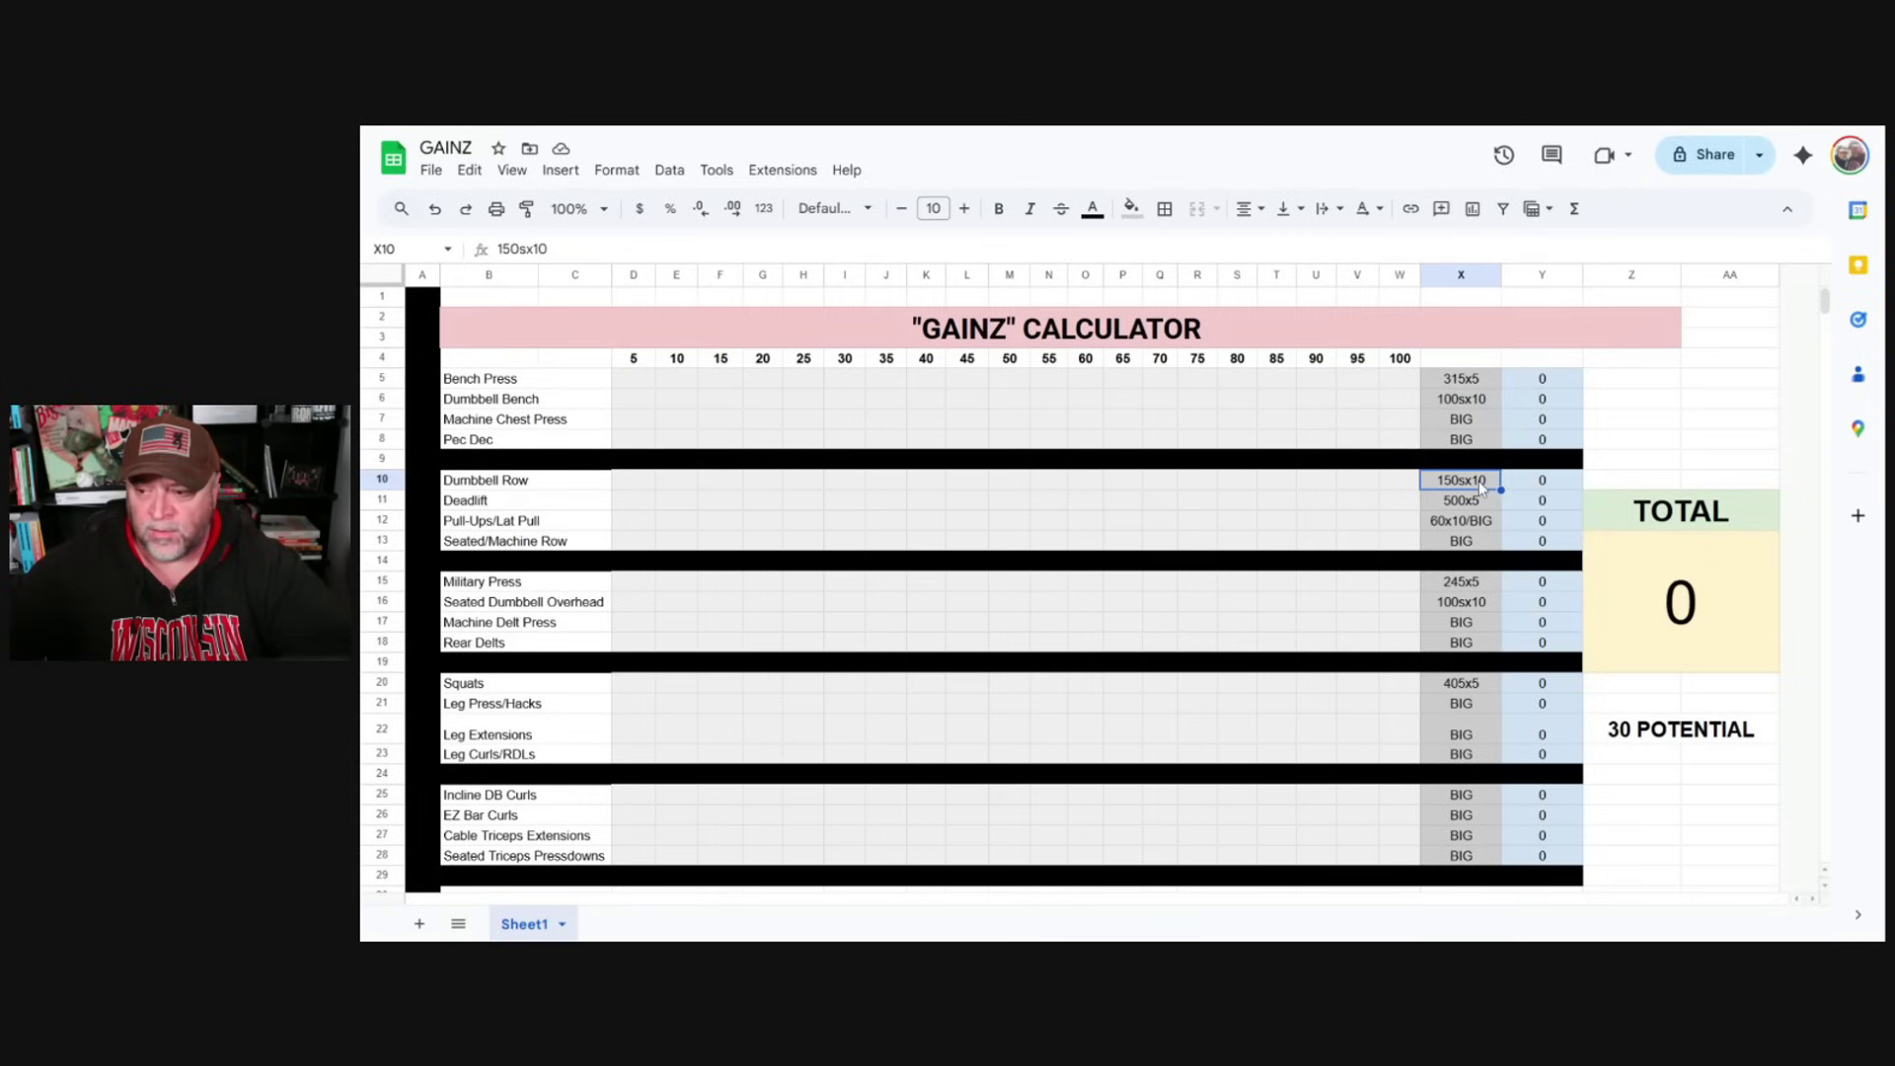
pyautogui.click(1471, 503)
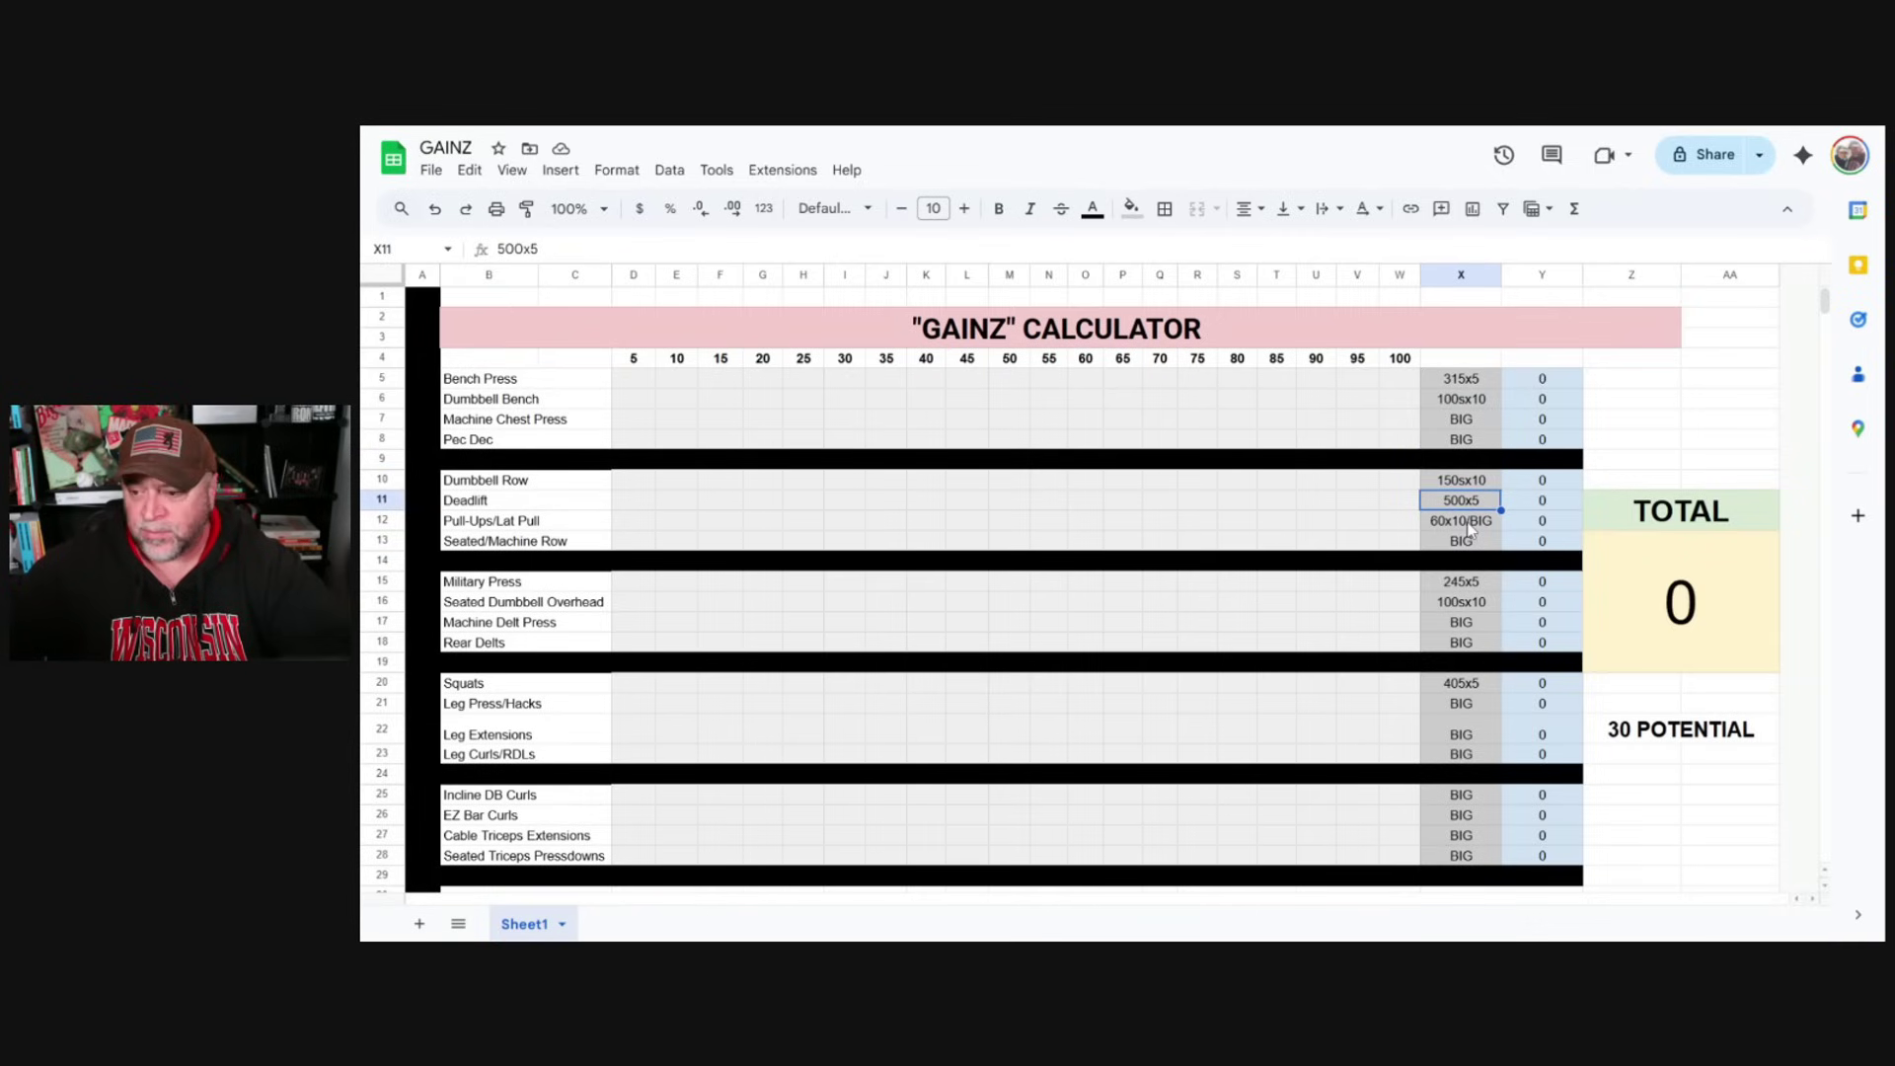
pyautogui.click(1470, 523)
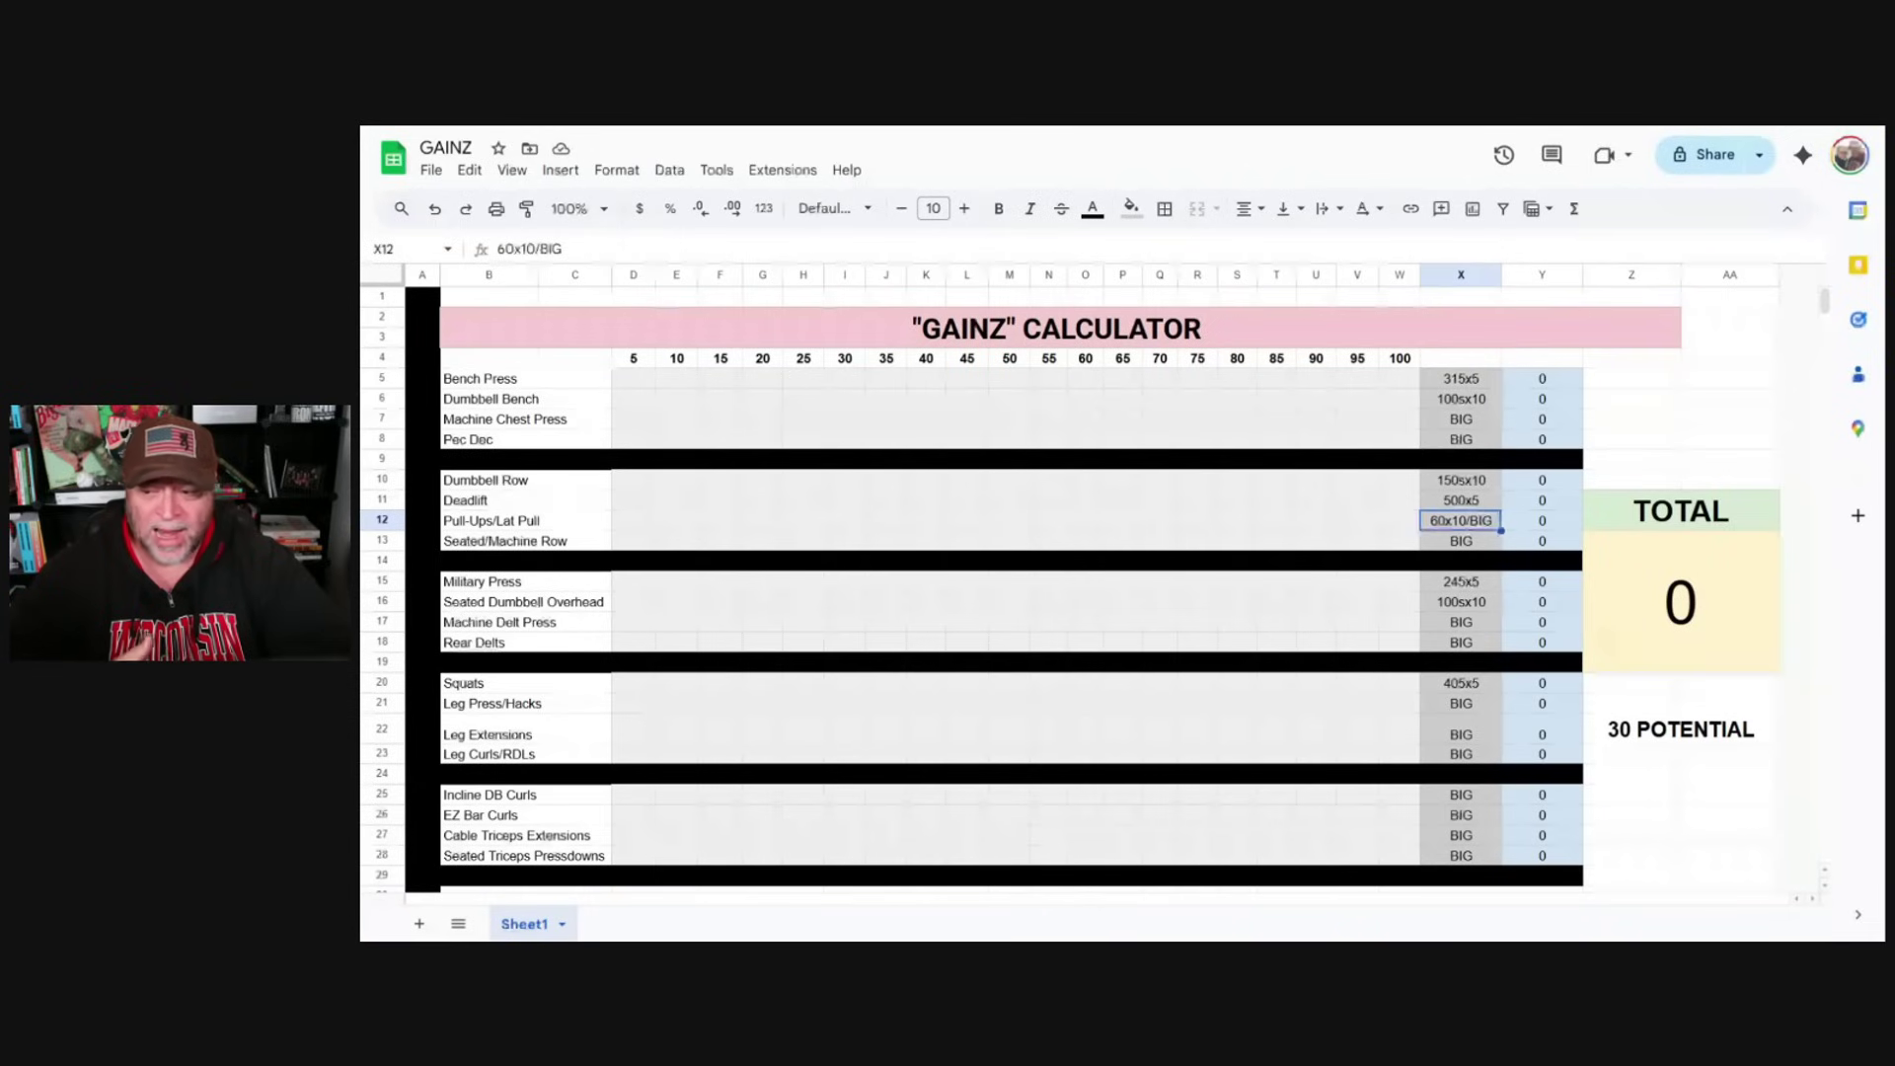
# Highlight the Bench Press row boxes from 5 through 40
pyautogui.click(633, 381)
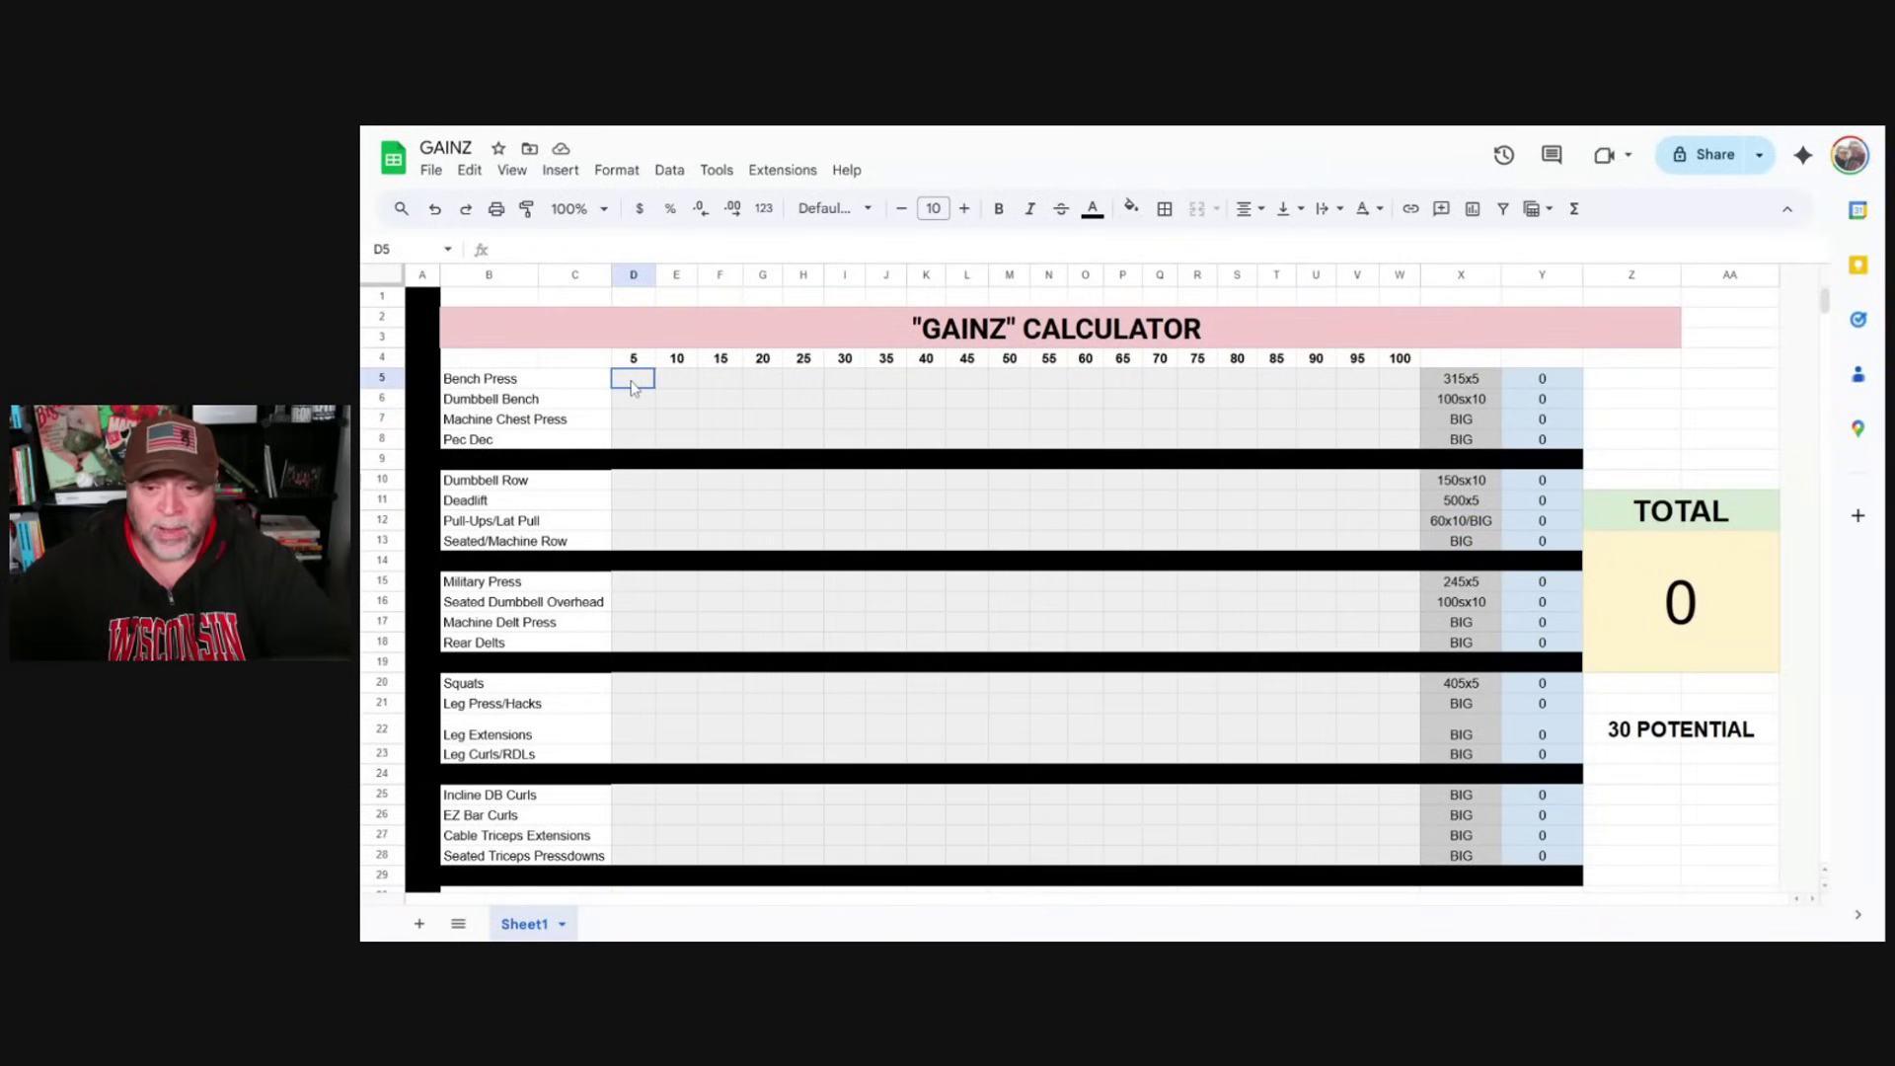
pyautogui.moveTo(635, 387); pyautogui.dragTo(1417, 388)
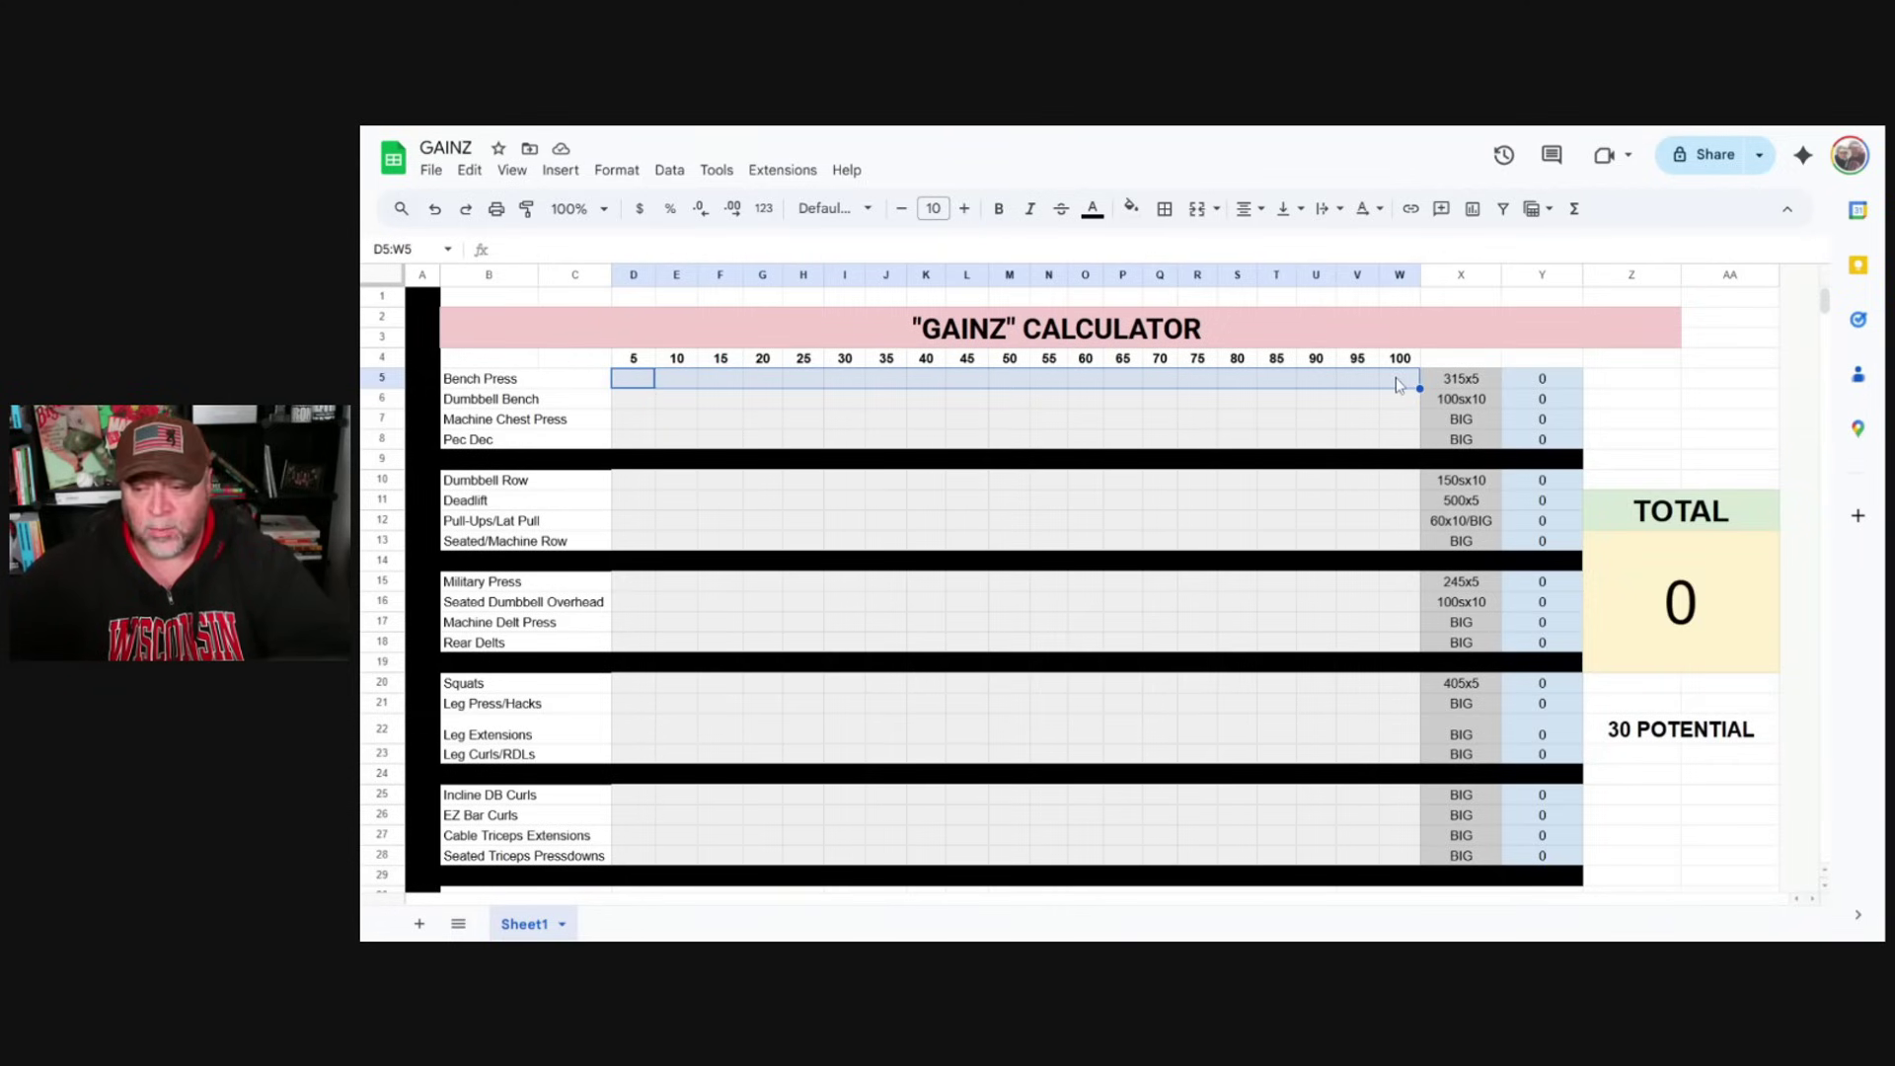
pyautogui.moveTo(633, 378); pyautogui.dragTo(1405, 395)
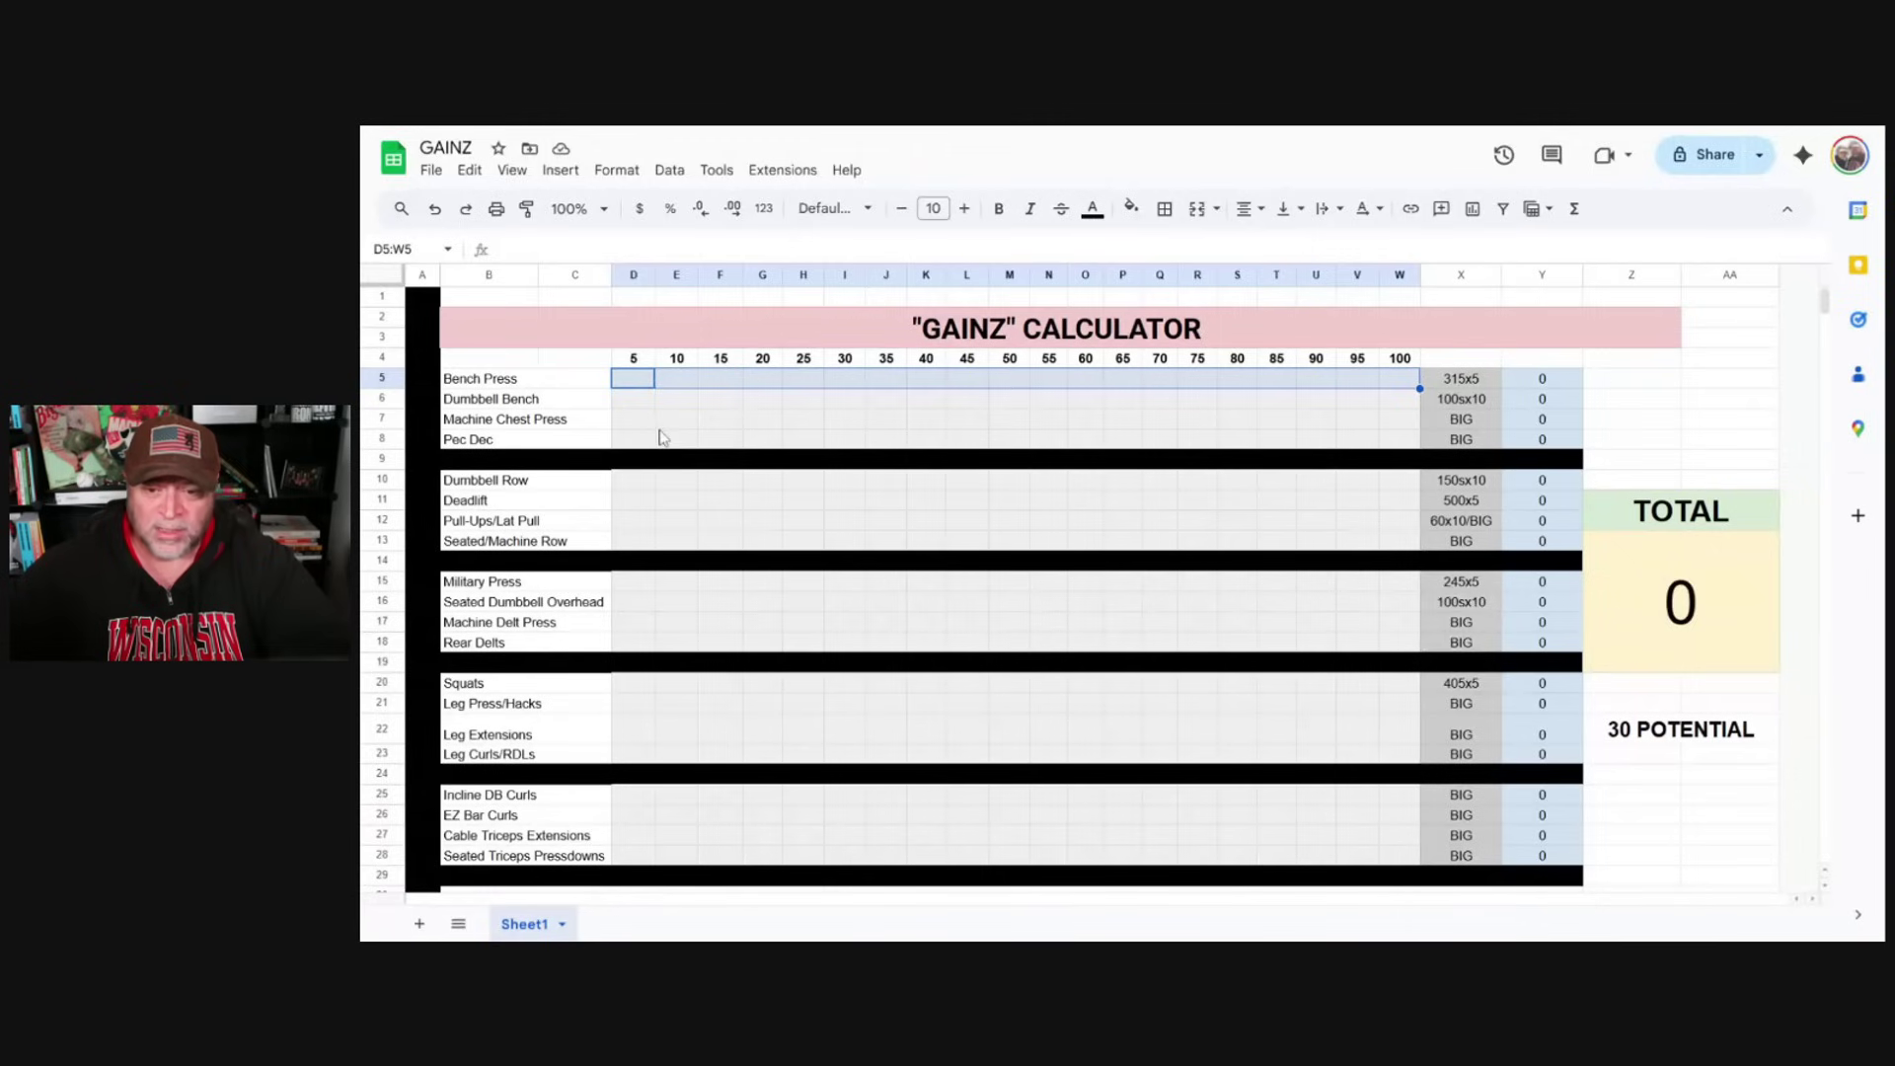
# Walk along the Bench Press boxes under 5, 10, 15, 20 and 25
pyautogui.click(640, 381)
pyautogui.click(672, 384)
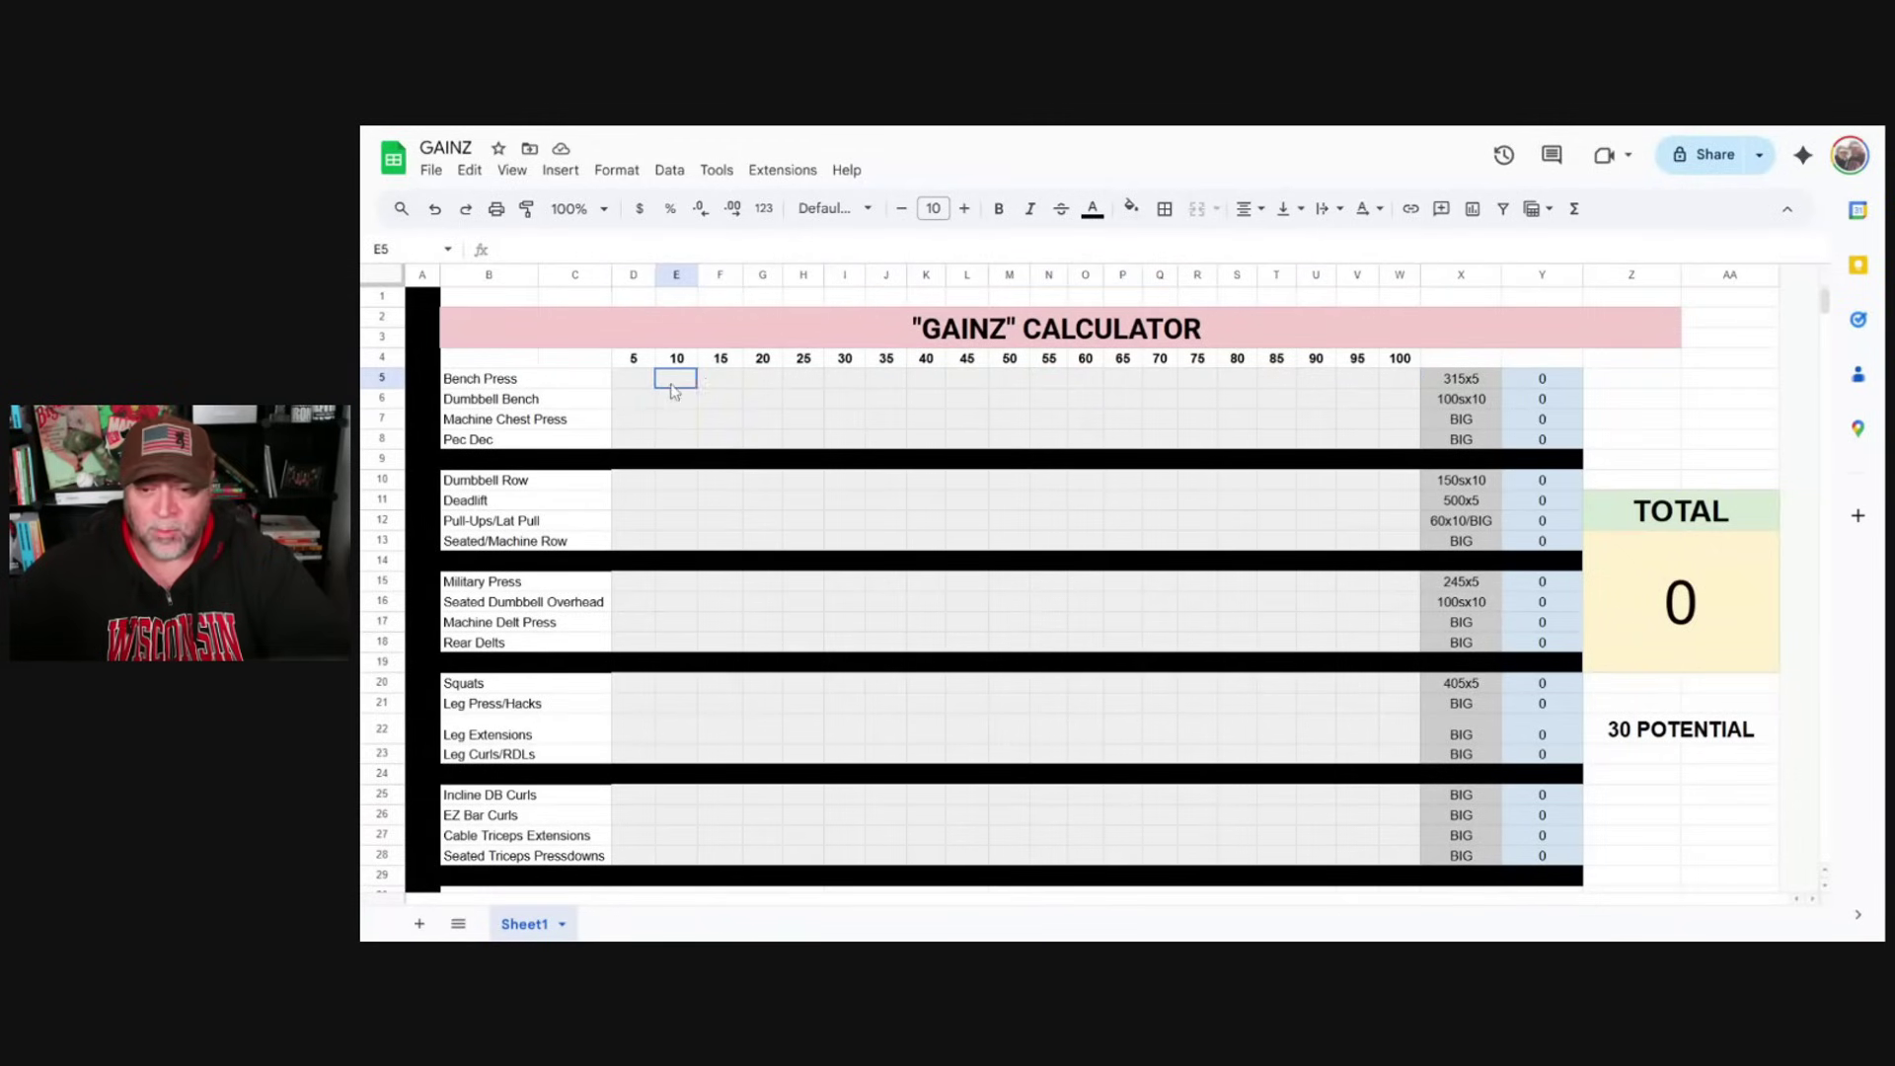
pyautogui.click(716, 385)
pyautogui.click(765, 385)
pyautogui.click(807, 391)
pyautogui.click(645, 383)
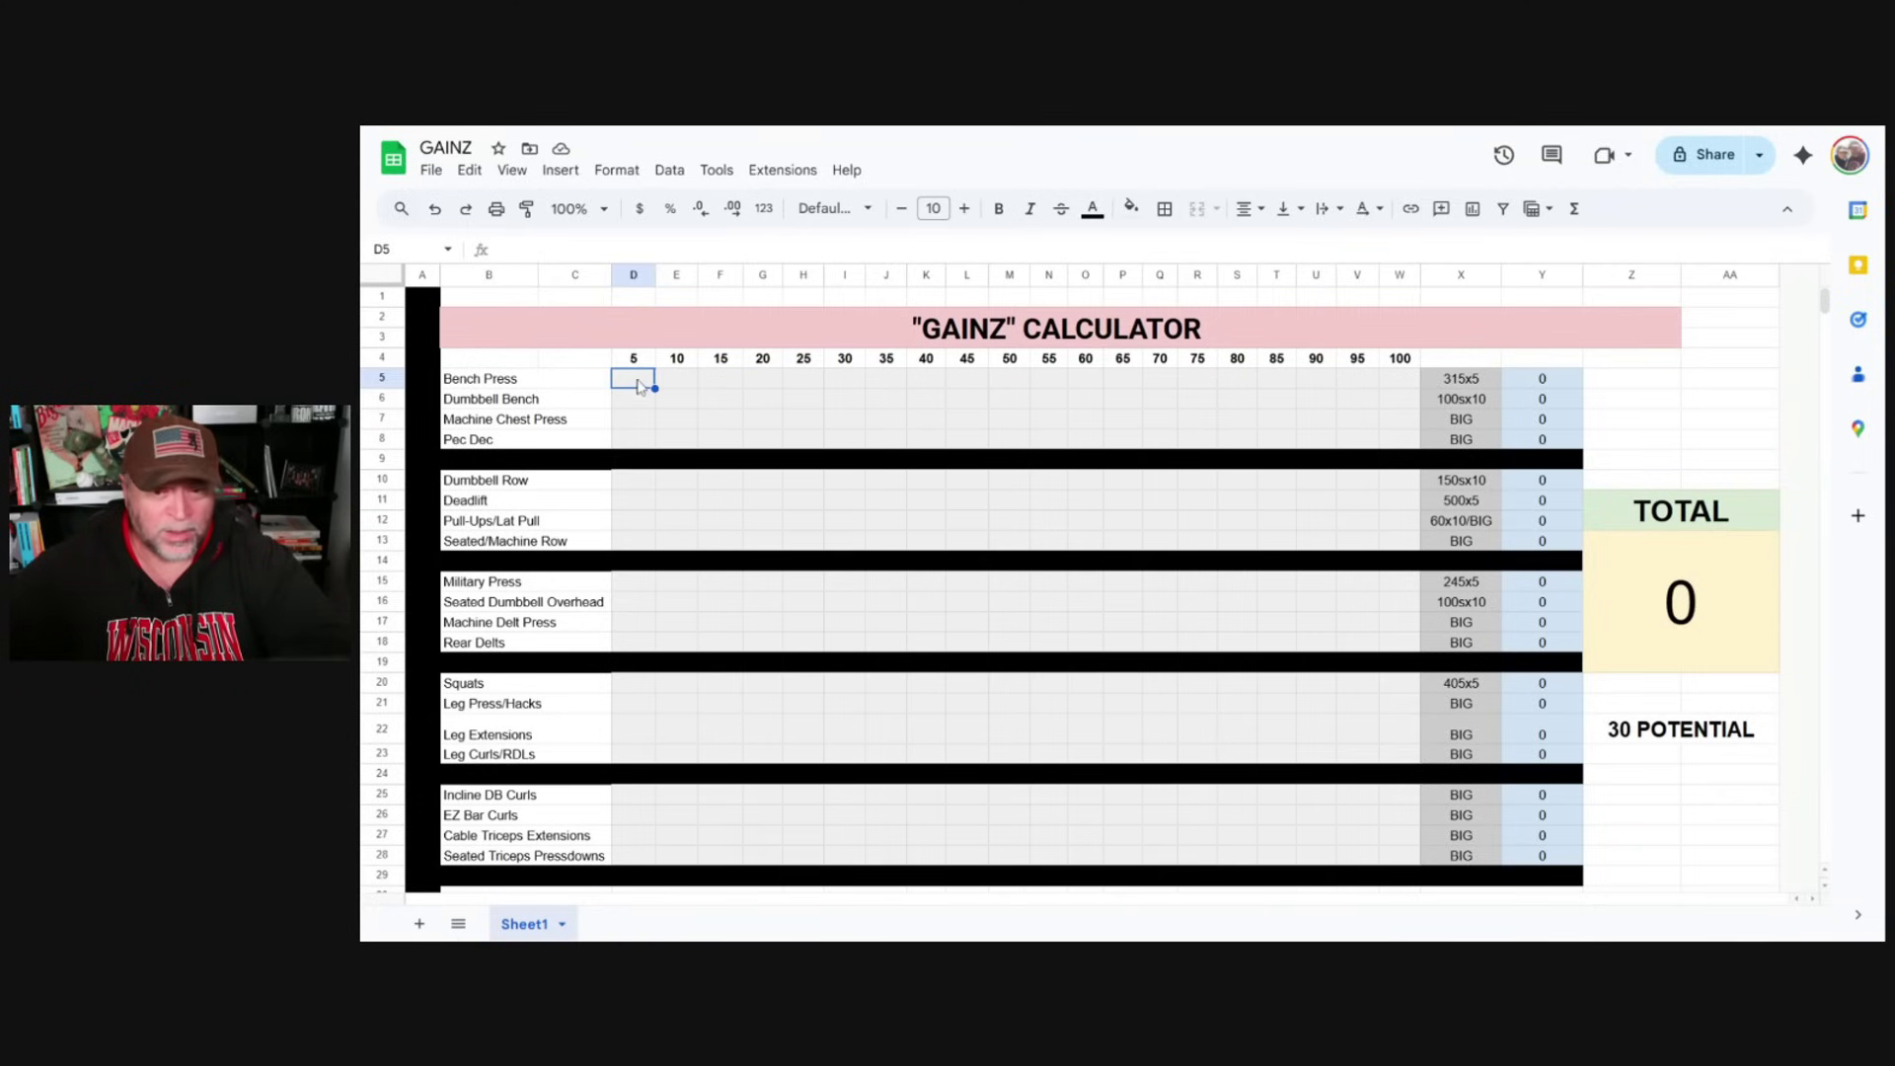
# Step through the Bench Press cells from 10 to 30, then span the rest of the row
pyautogui.click(680, 385)
pyautogui.click(727, 385)
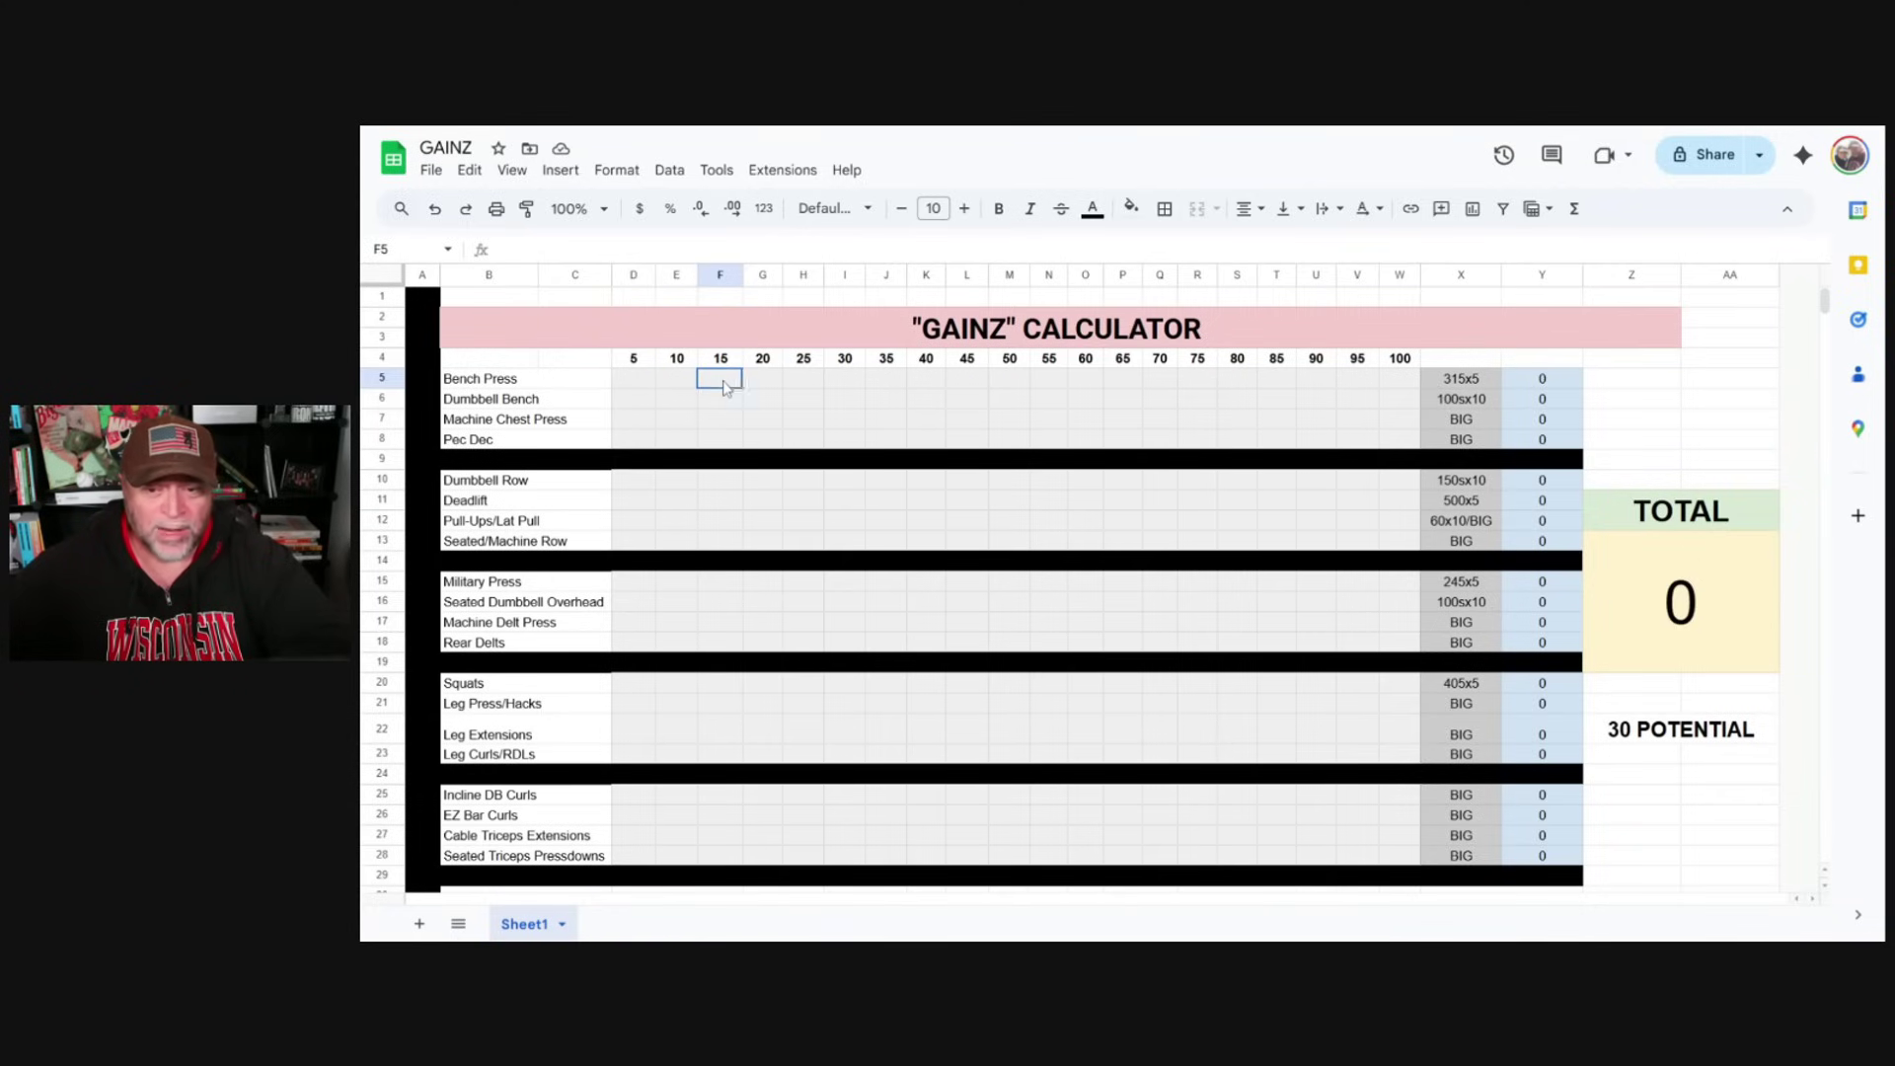
pyautogui.click(775, 386)
pyautogui.click(804, 386)
pyautogui.click(845, 387)
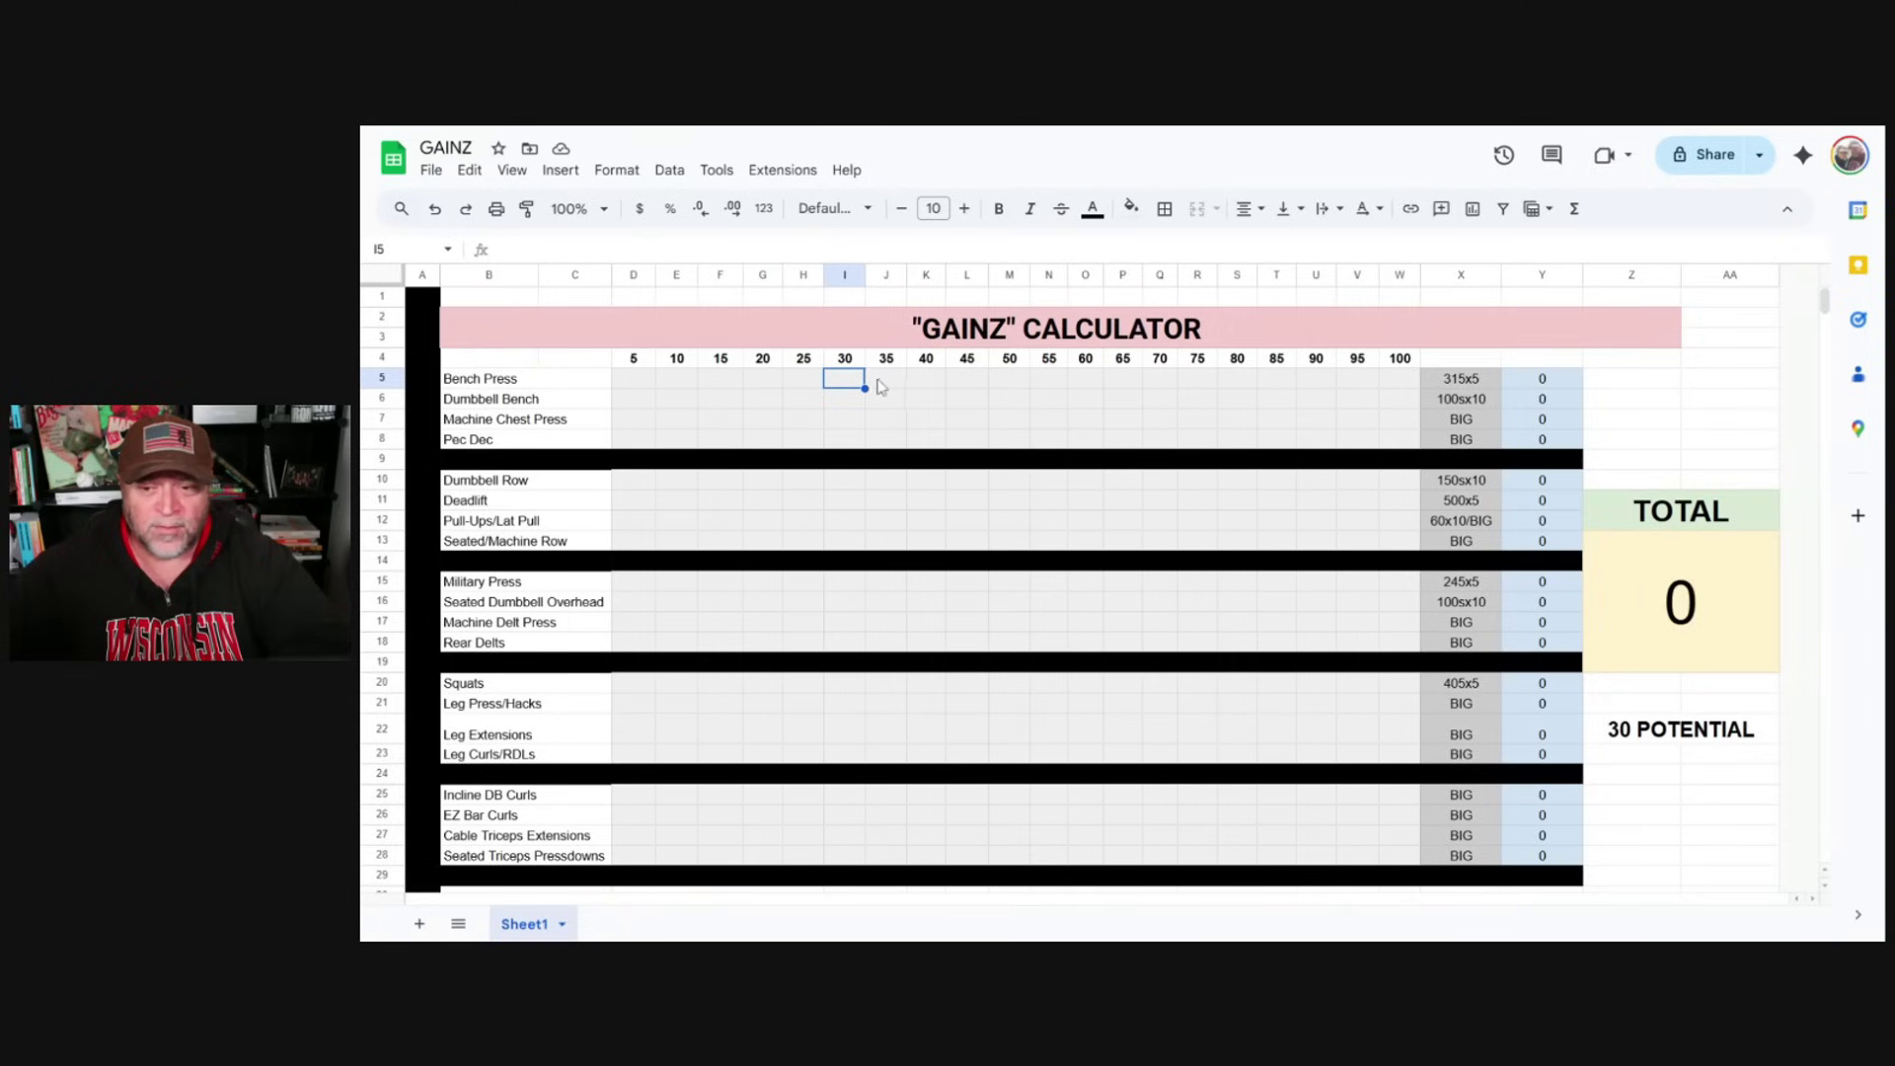
pyautogui.click(634, 383)
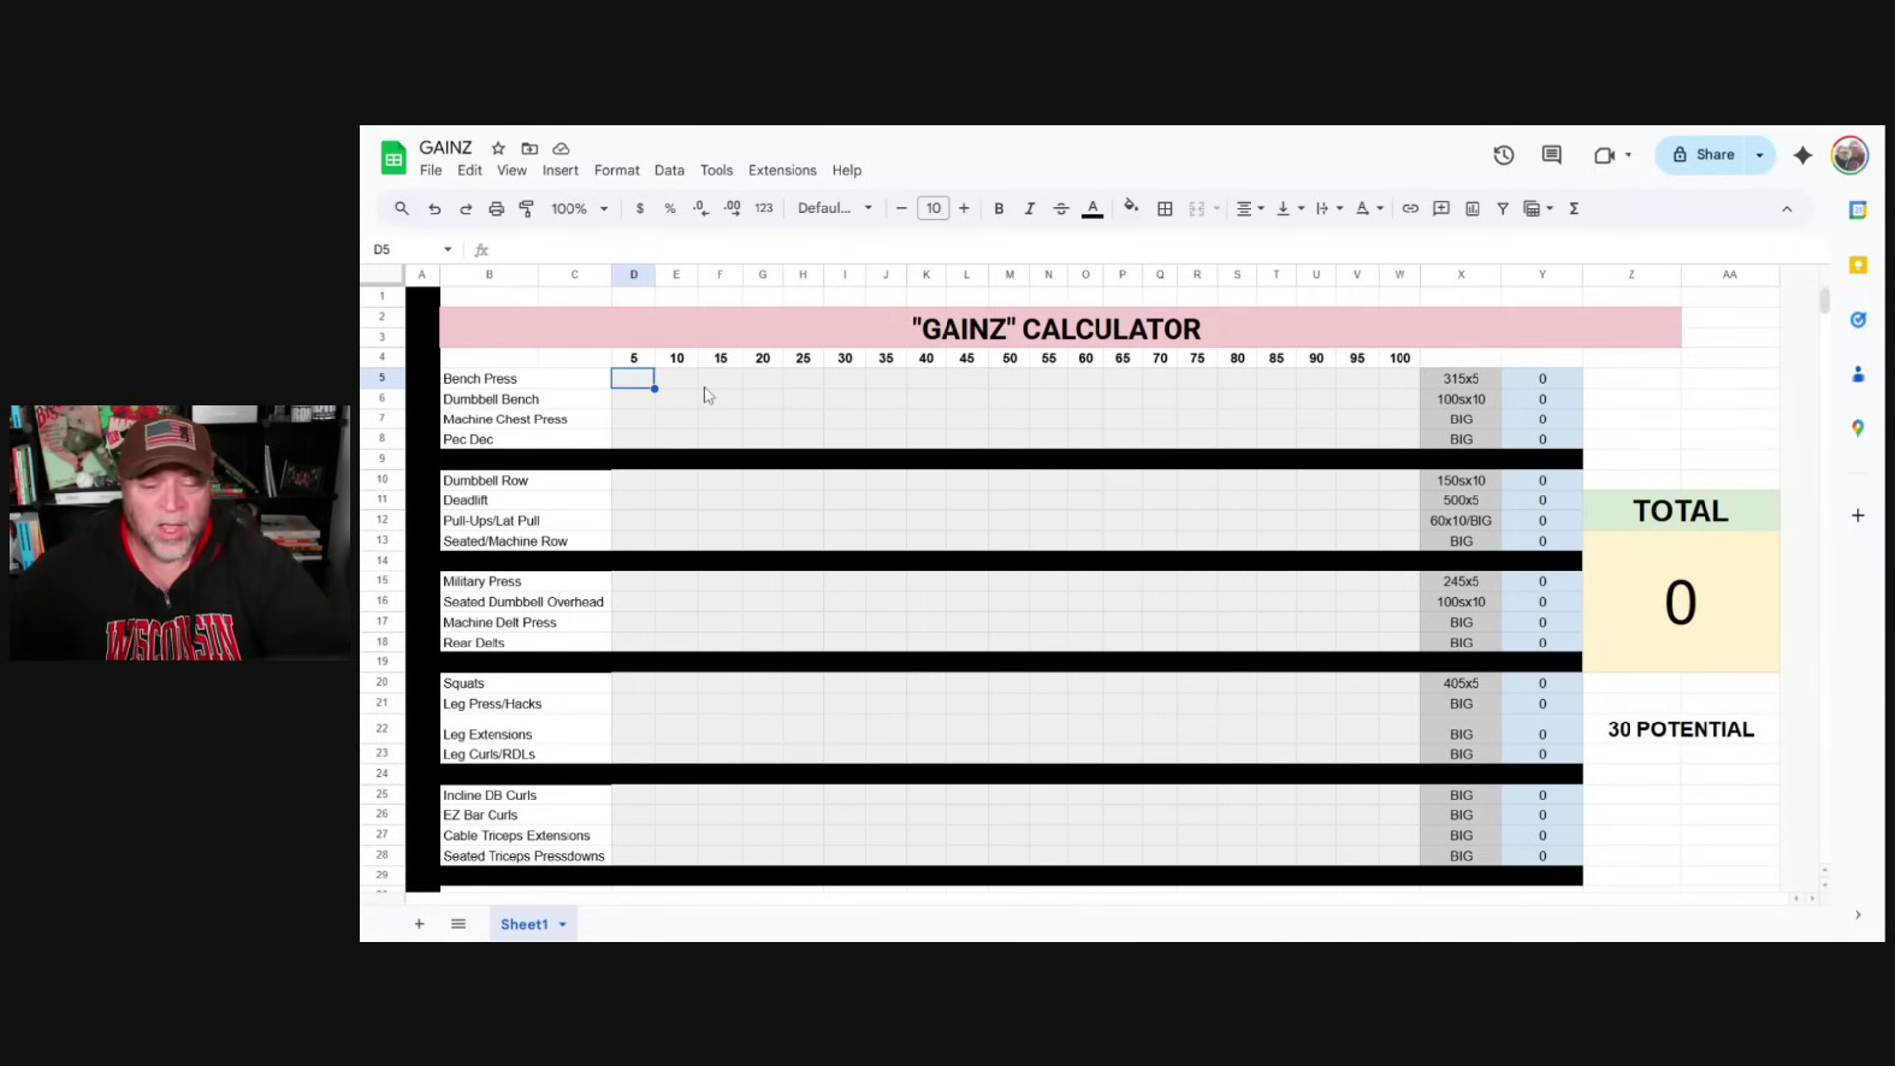
pyautogui.moveTo(677, 382); pyautogui.dragTo(1391, 382)
# Span the Dumbbell Bench, Pec Dec and Rear Delts rows and check the 100sx10 Dumbbell Bench weight
pyautogui.click(632, 398)
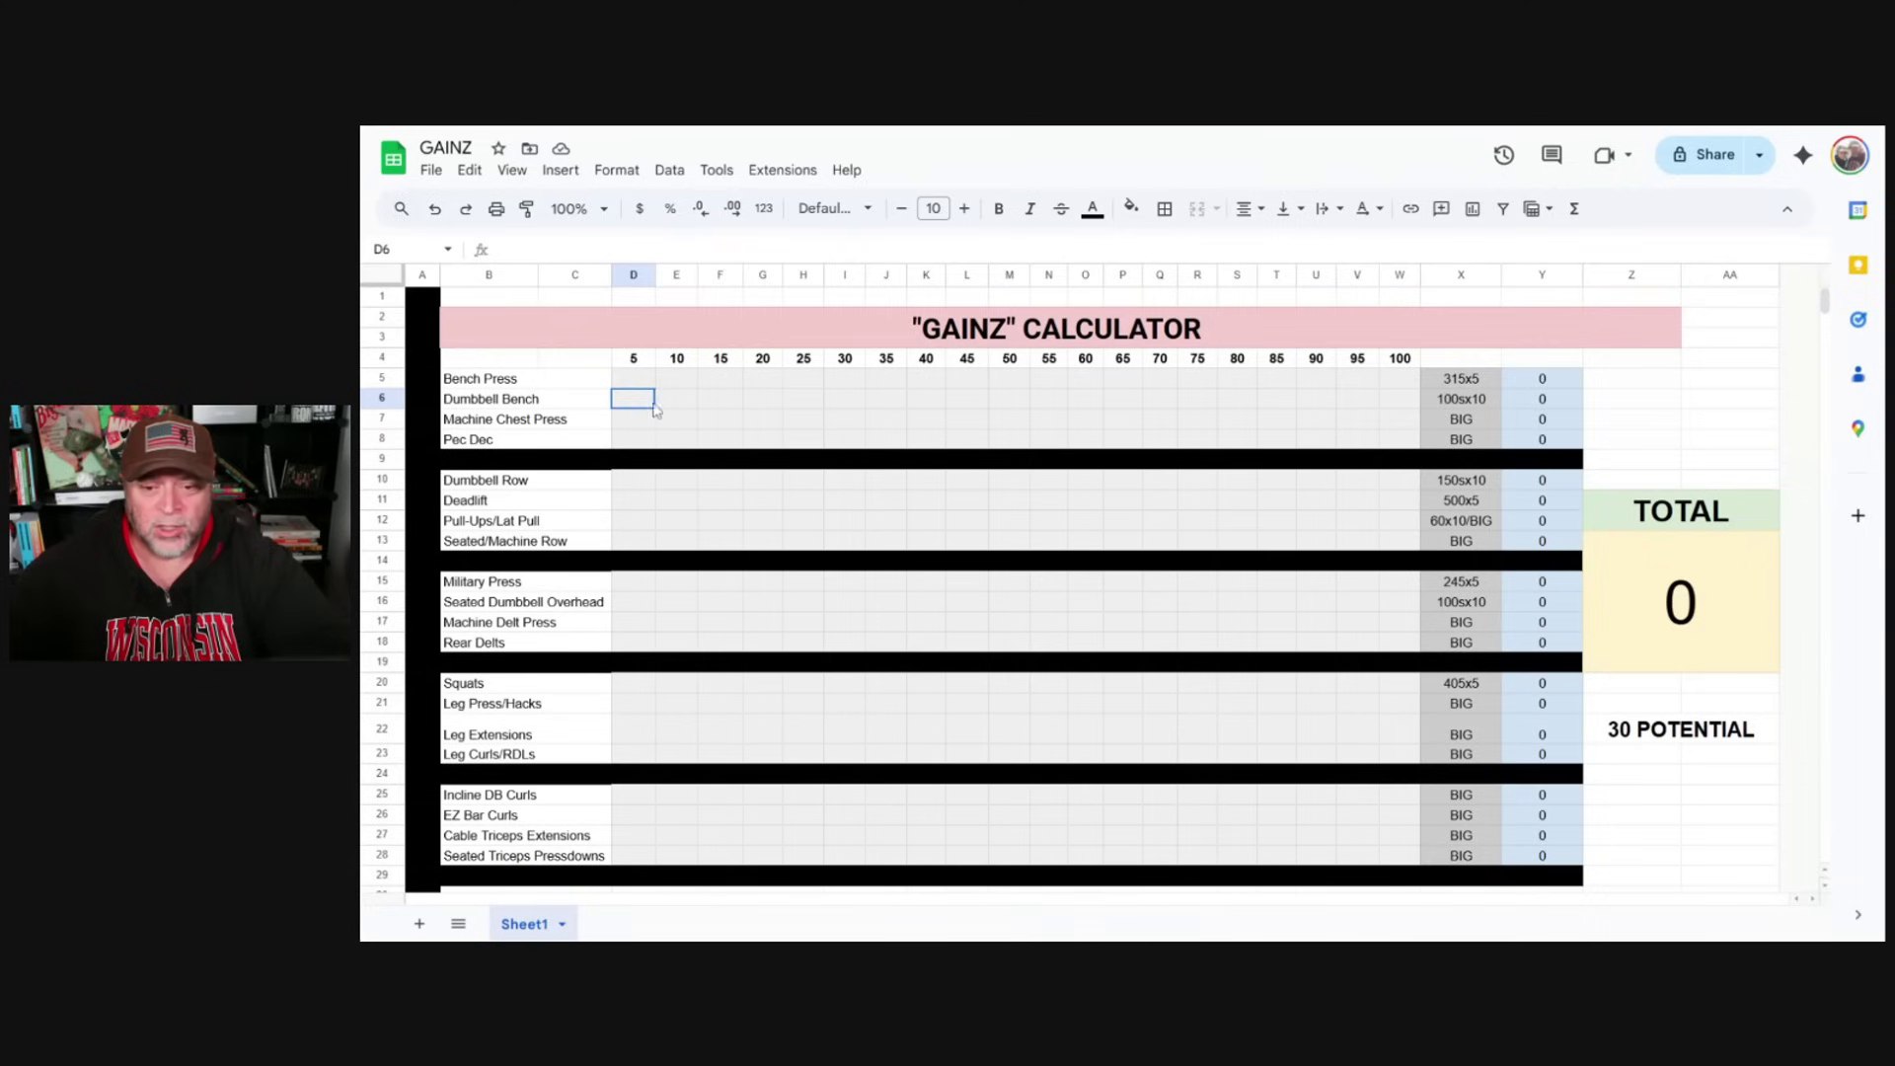
pyautogui.moveTo(640, 400); pyautogui.dragTo(1417, 411)
pyautogui.click(1446, 405)
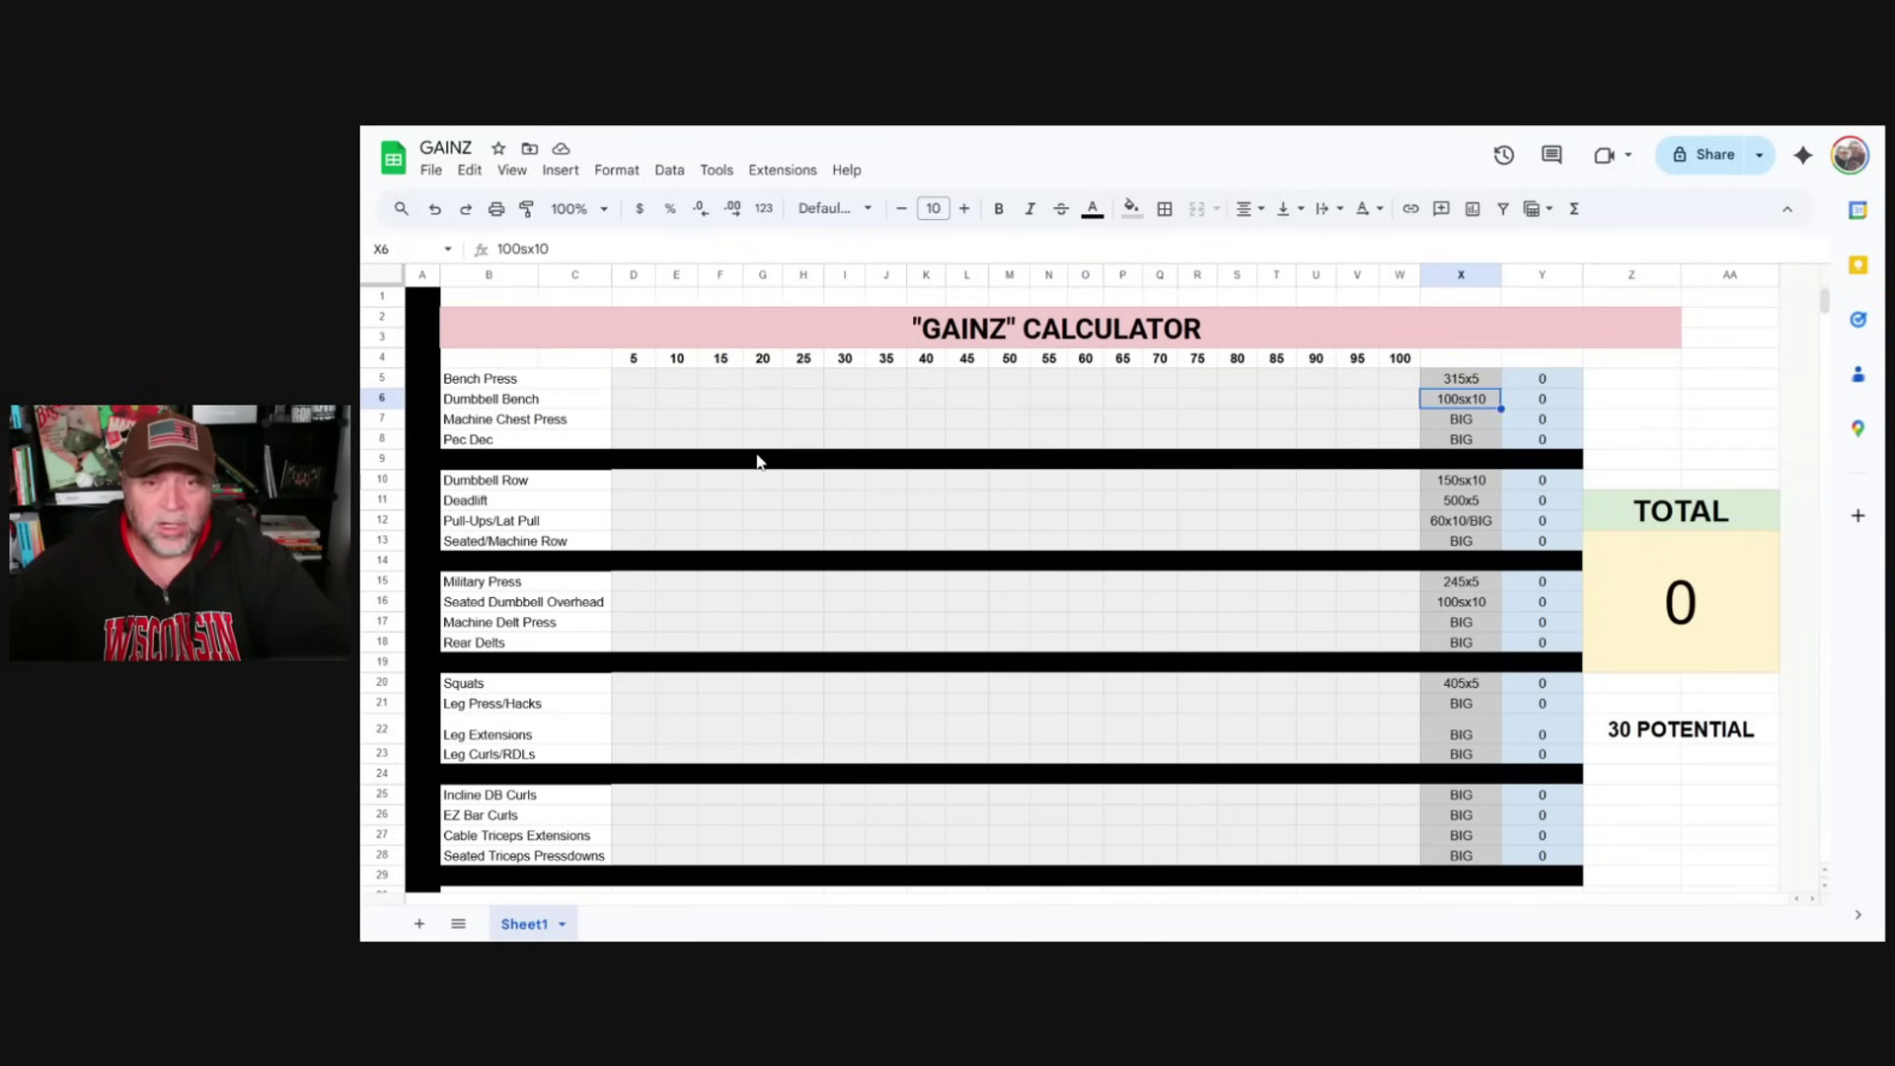
pyautogui.click(634, 439)
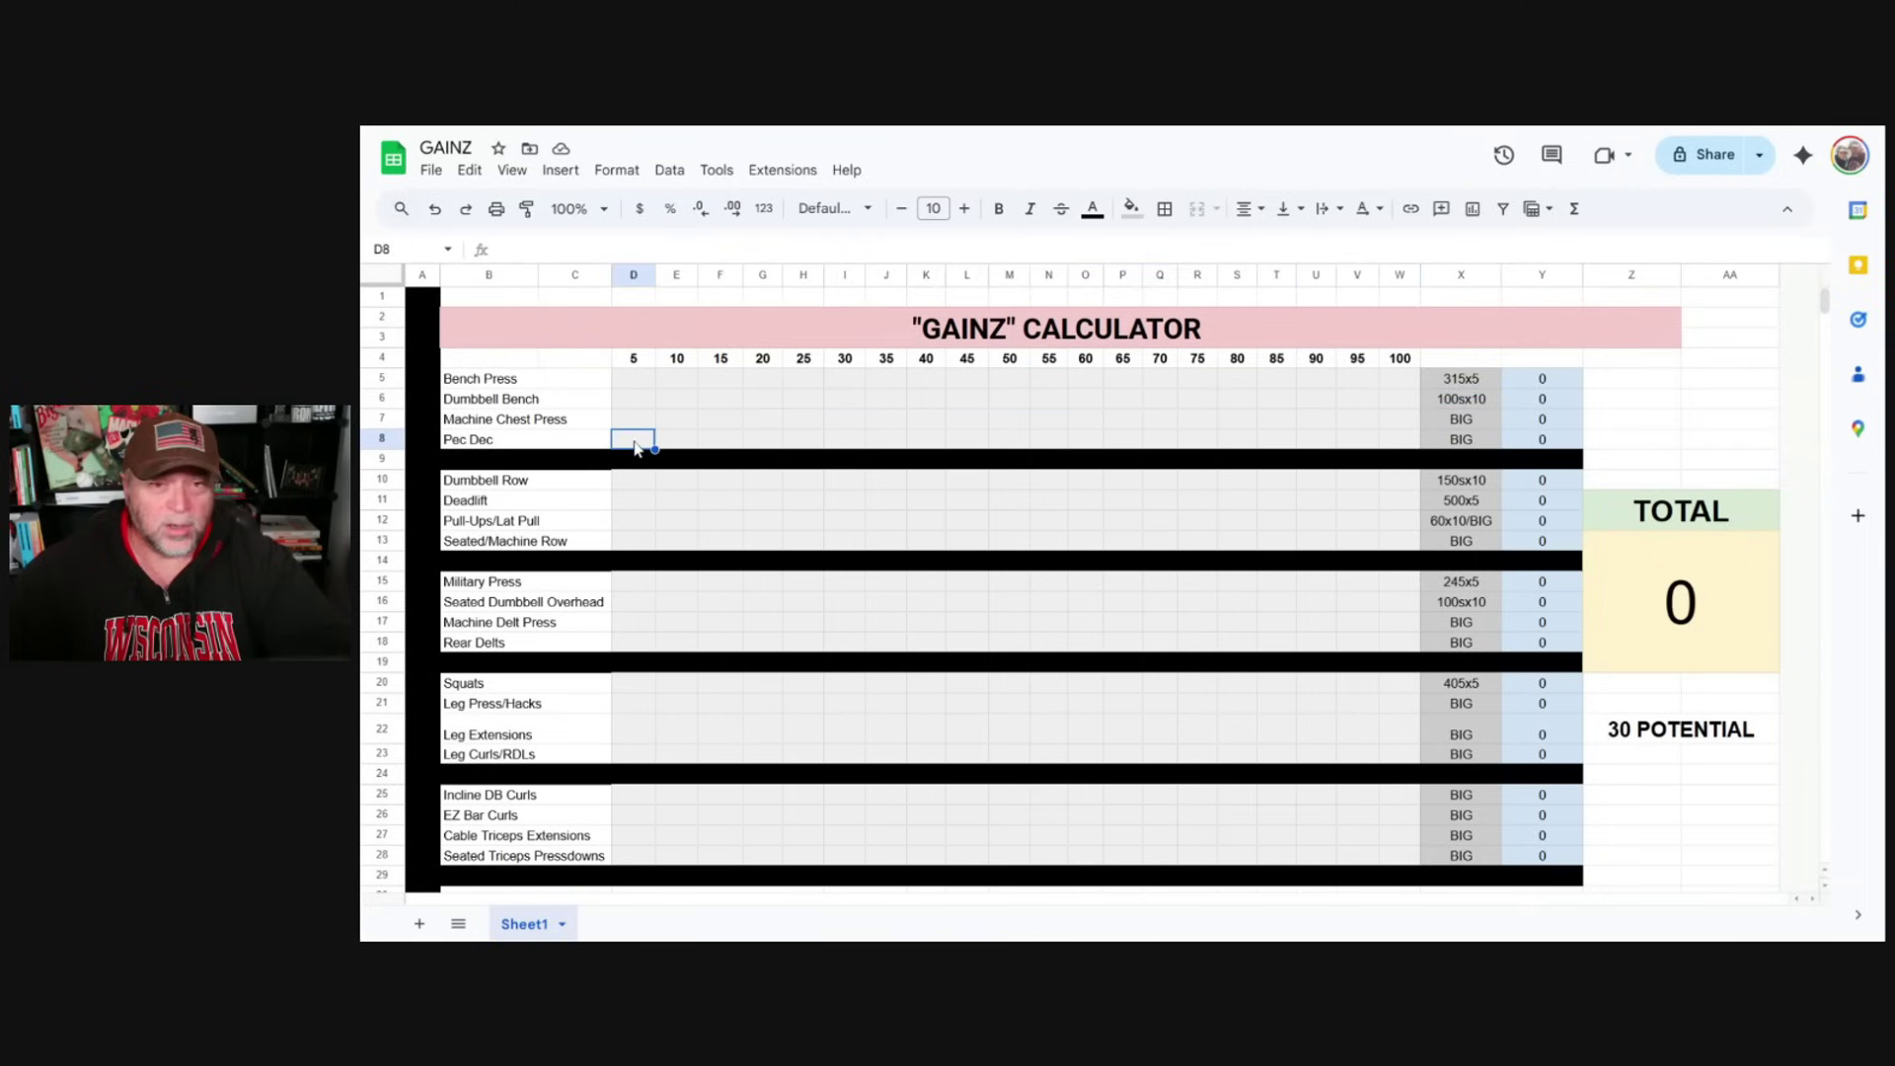
pyautogui.moveTo(633, 442); pyautogui.dragTo(1372, 440)
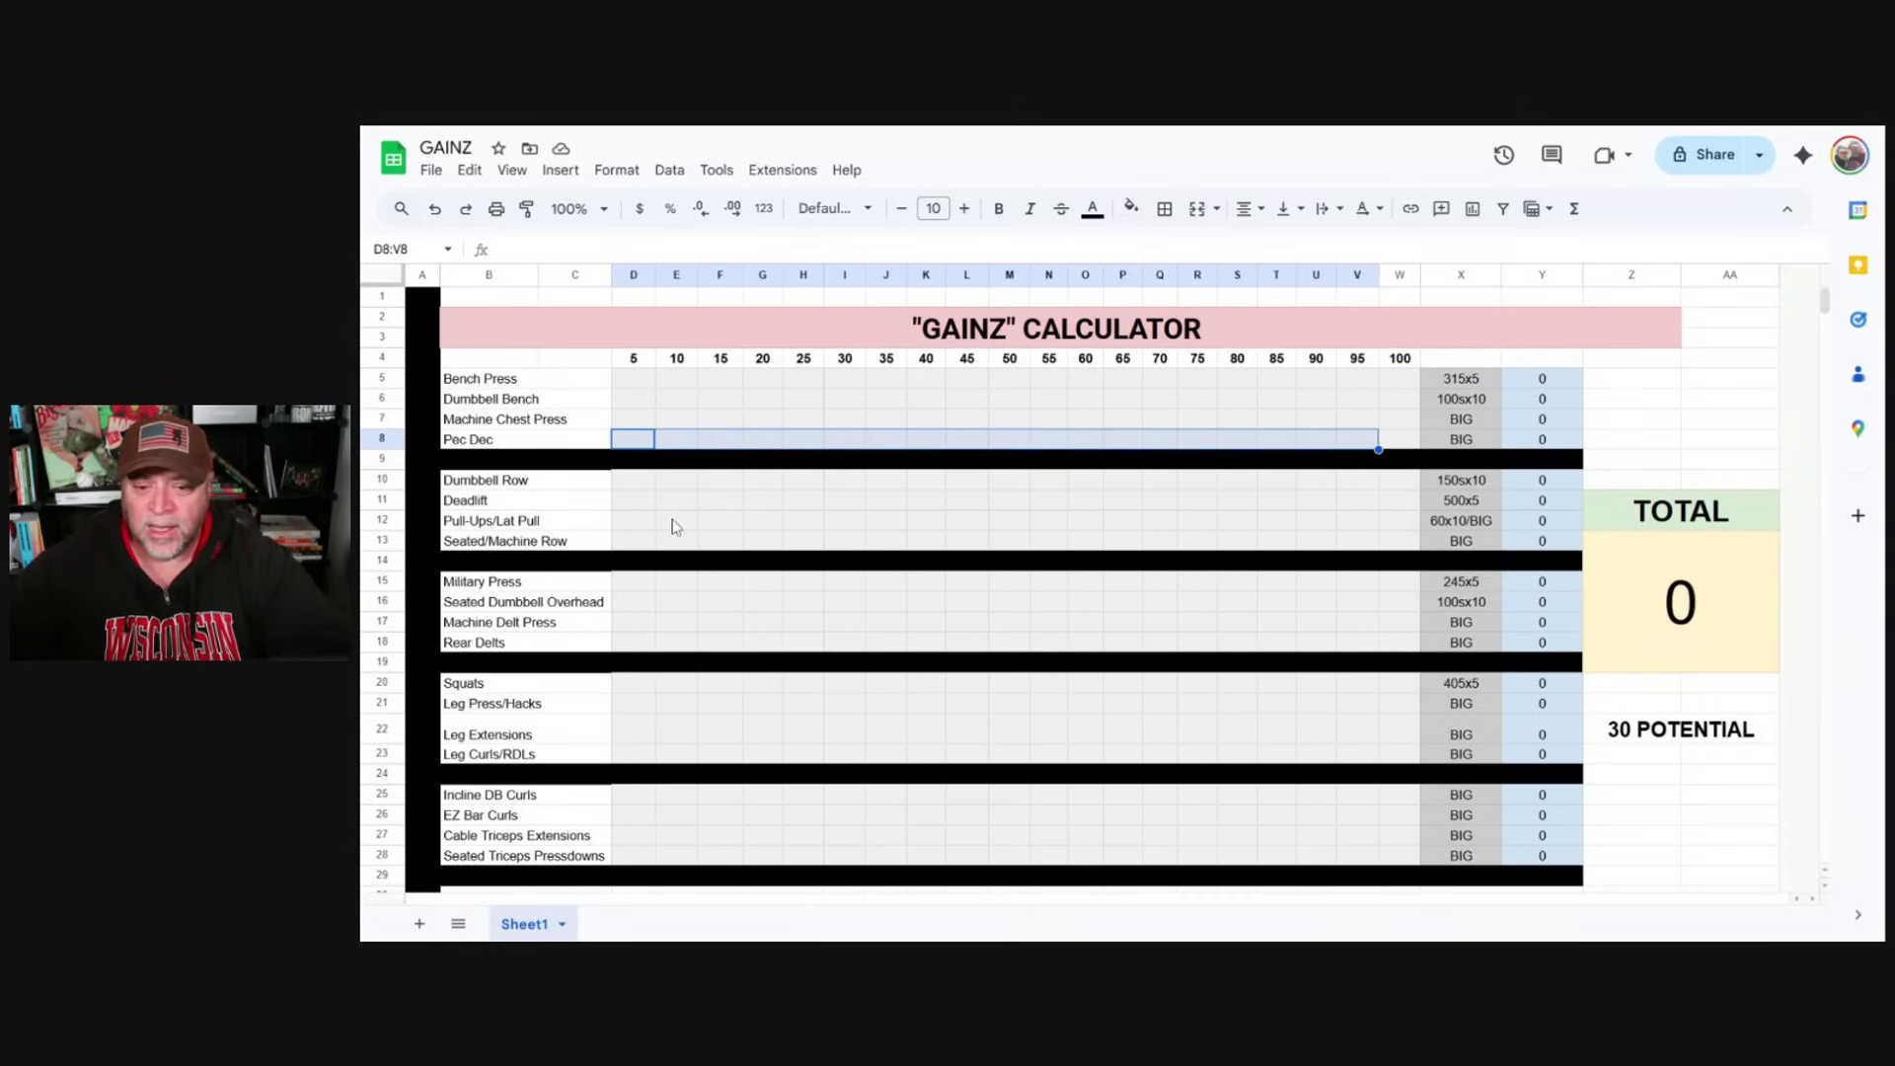
pyautogui.moveTo(633, 643); pyautogui.dragTo(1402, 651)
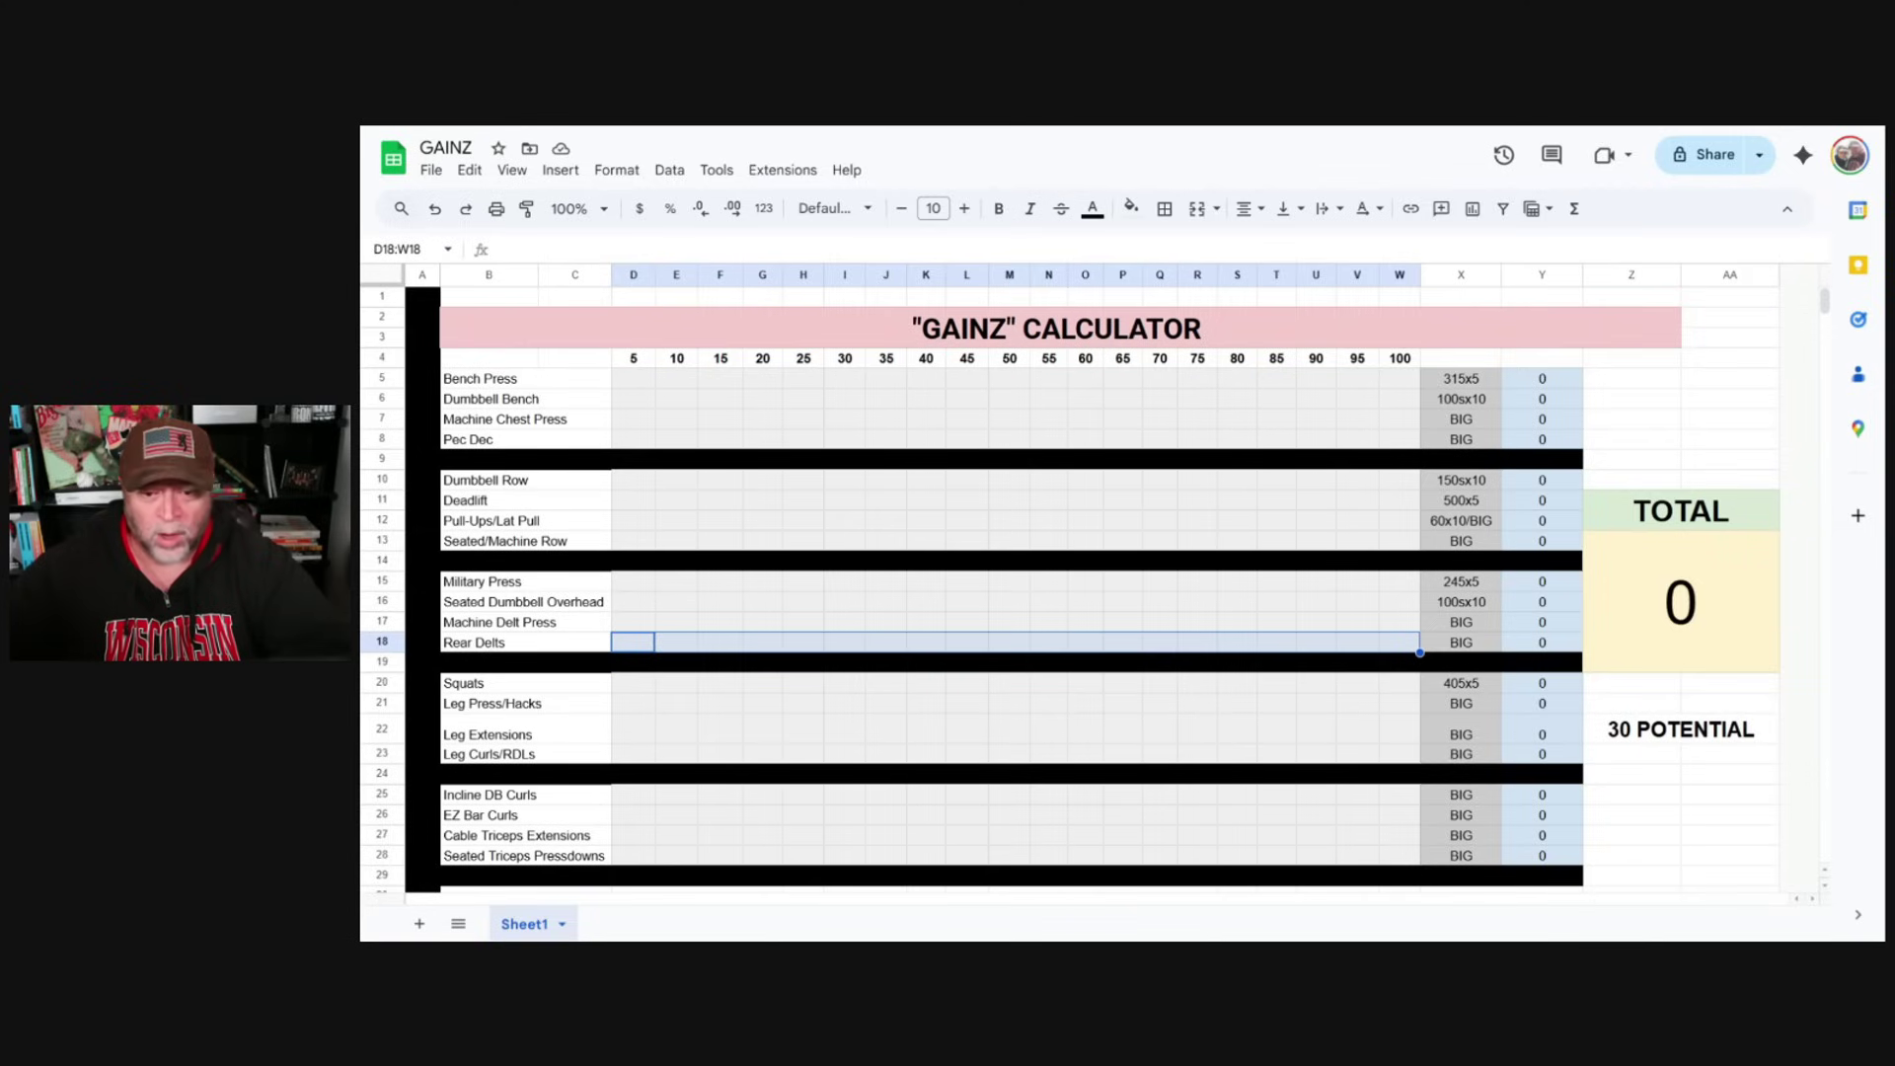
# Outline the chest block, rows 5 to 8, and point at its starting cells under 5
pyautogui.click(649, 384)
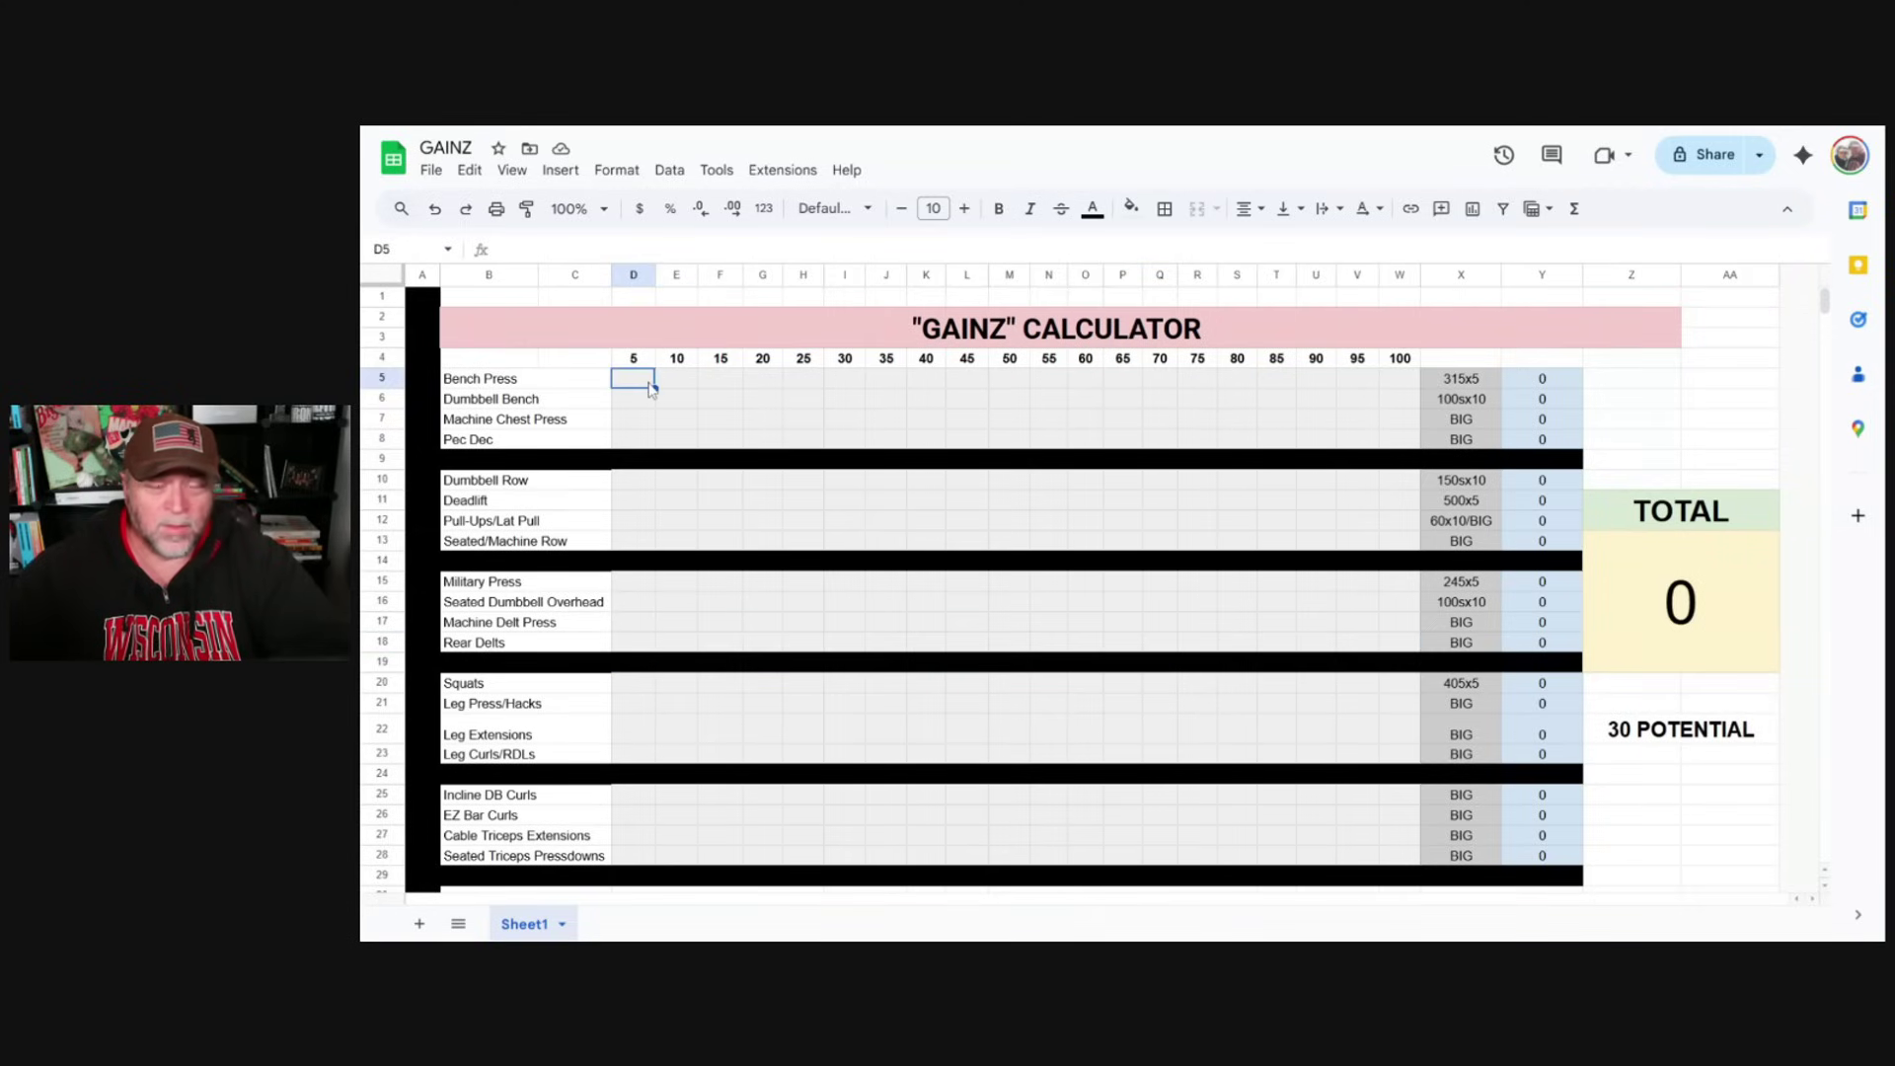
pyautogui.moveTo(649, 387); pyautogui.dragTo(1417, 454)
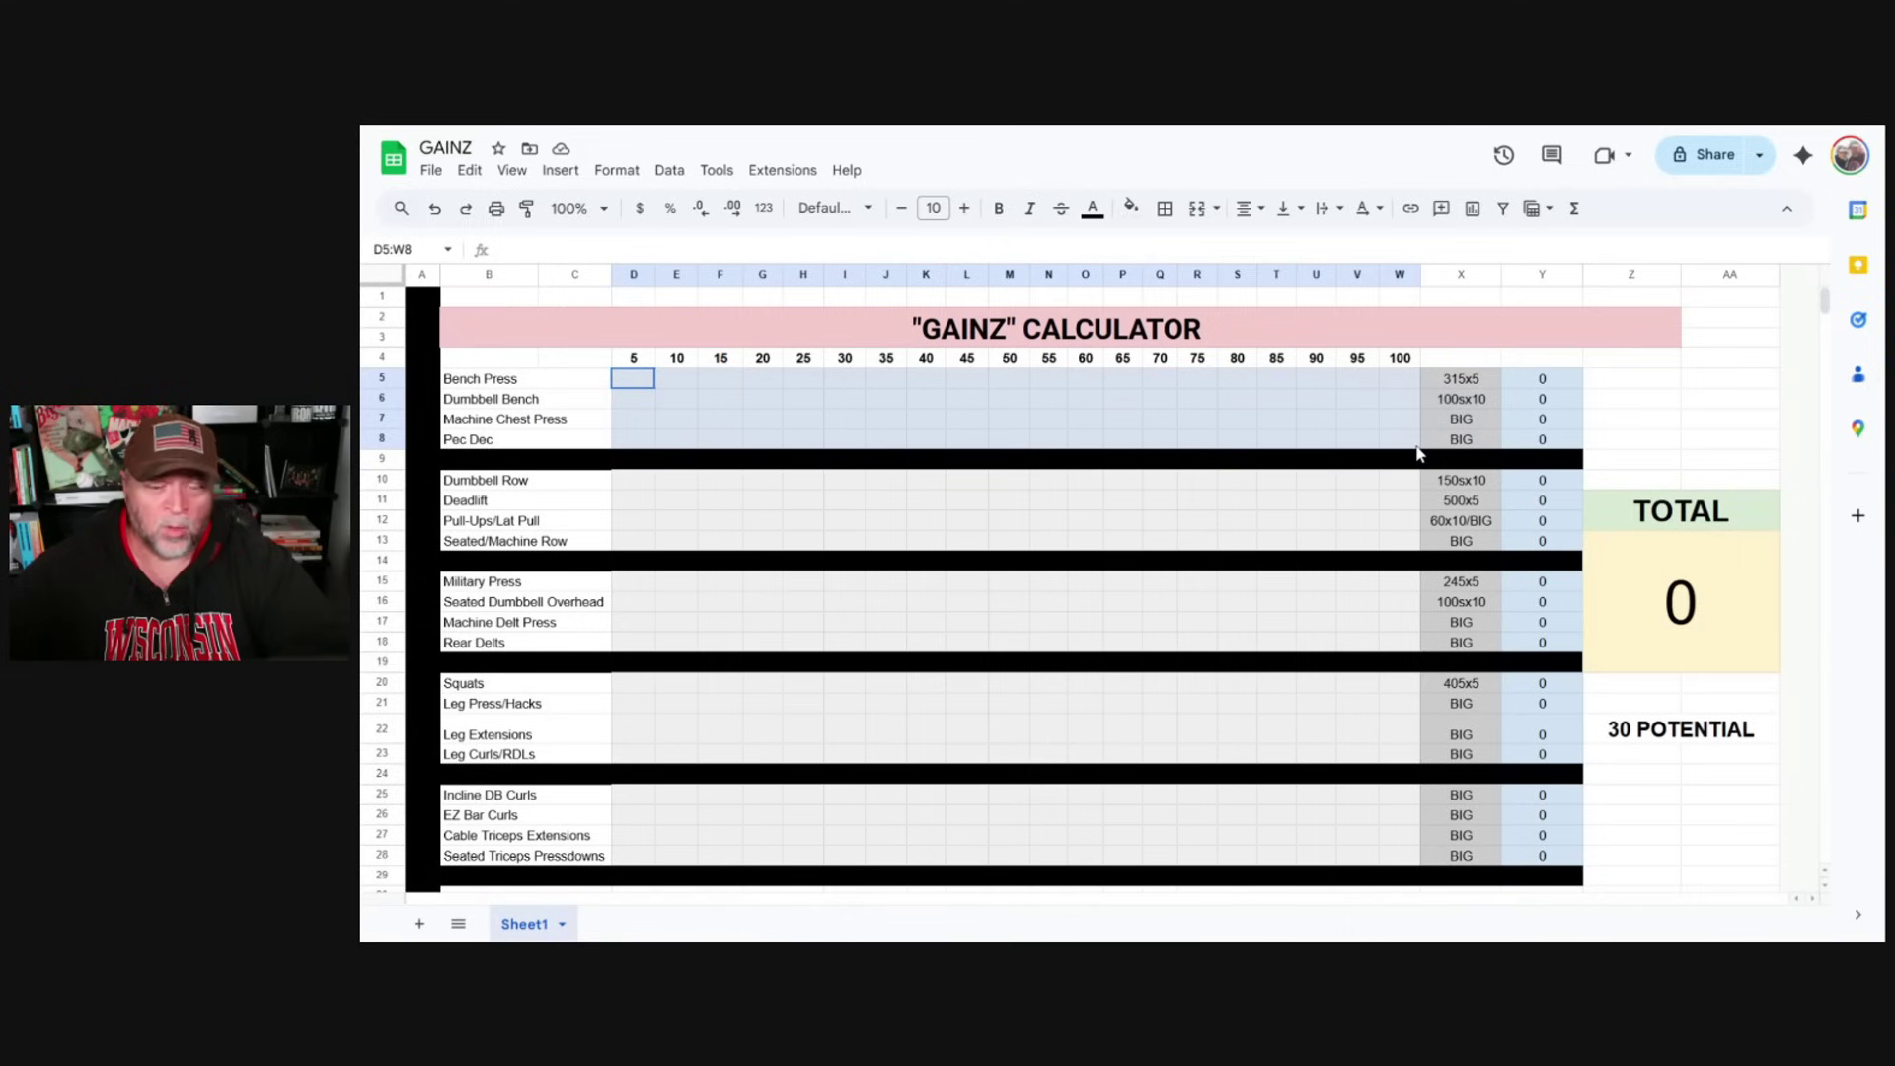
pyautogui.click(632, 385)
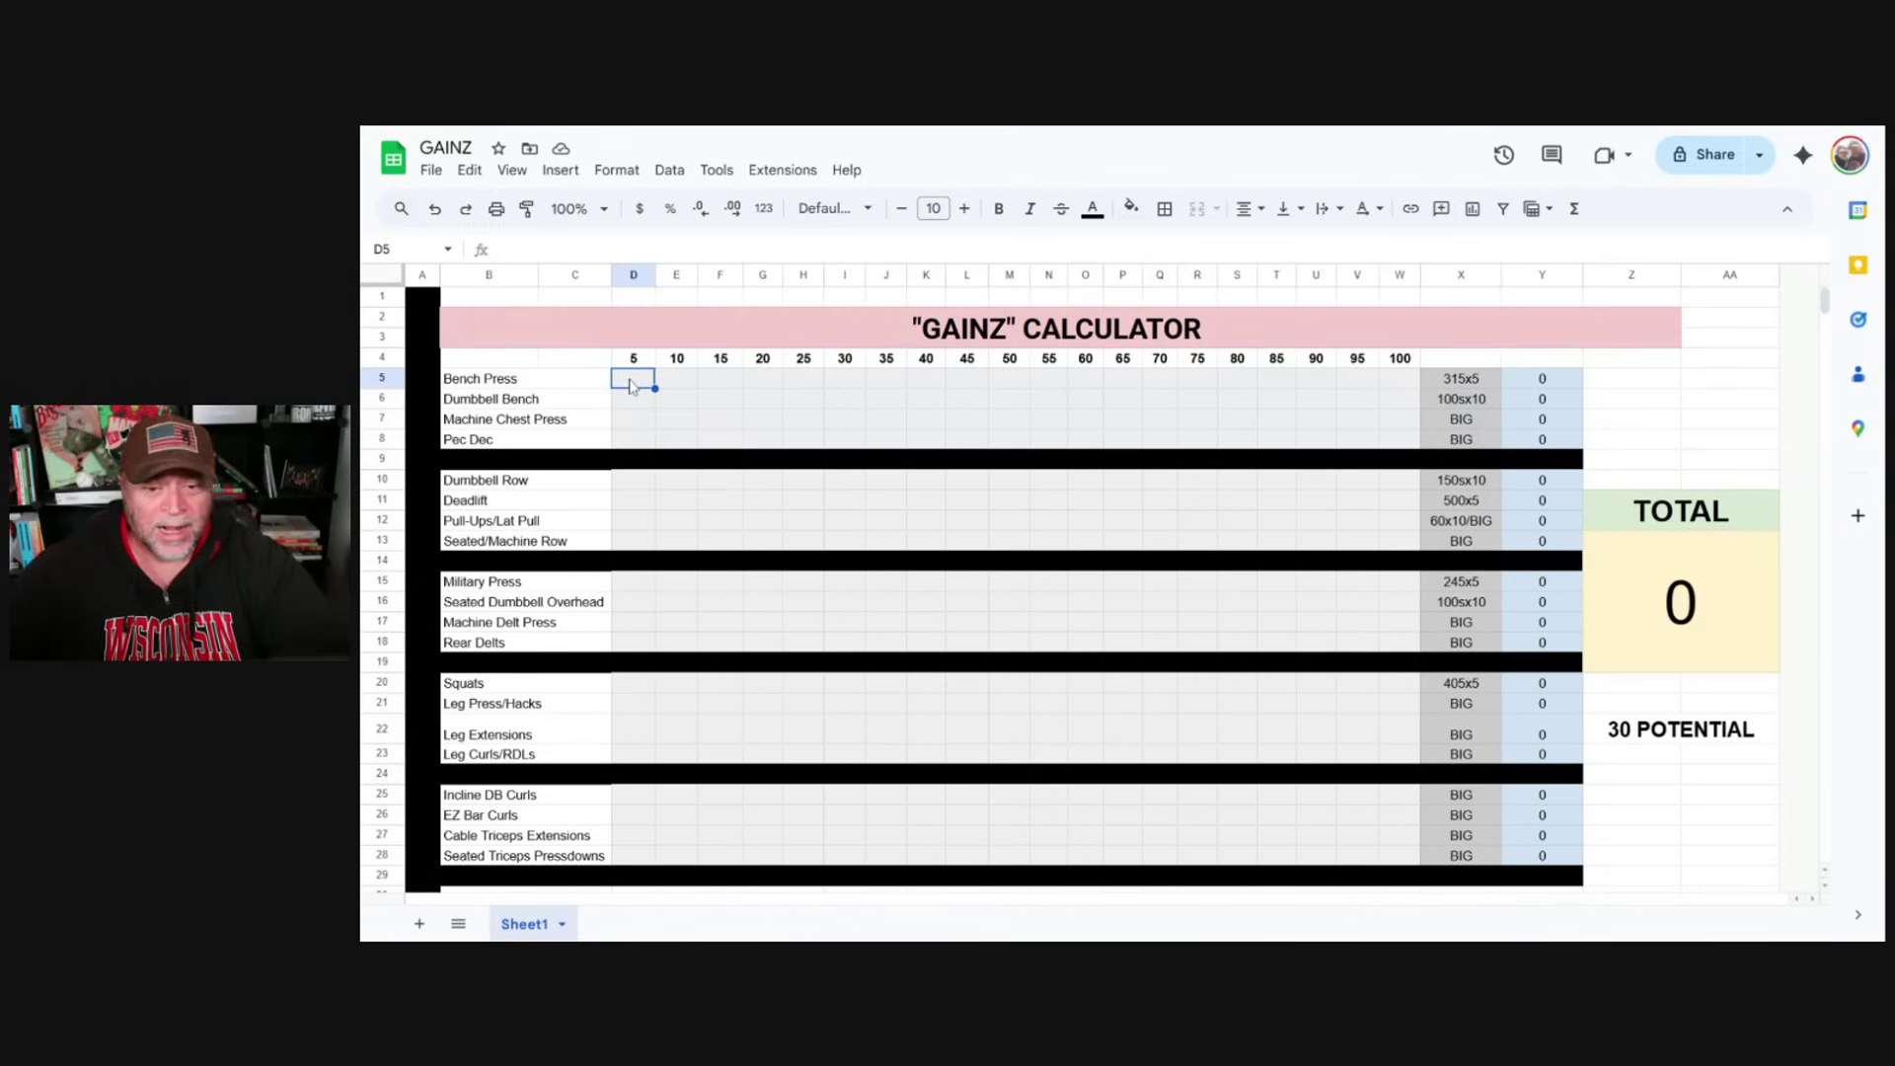
pyautogui.click(634, 402)
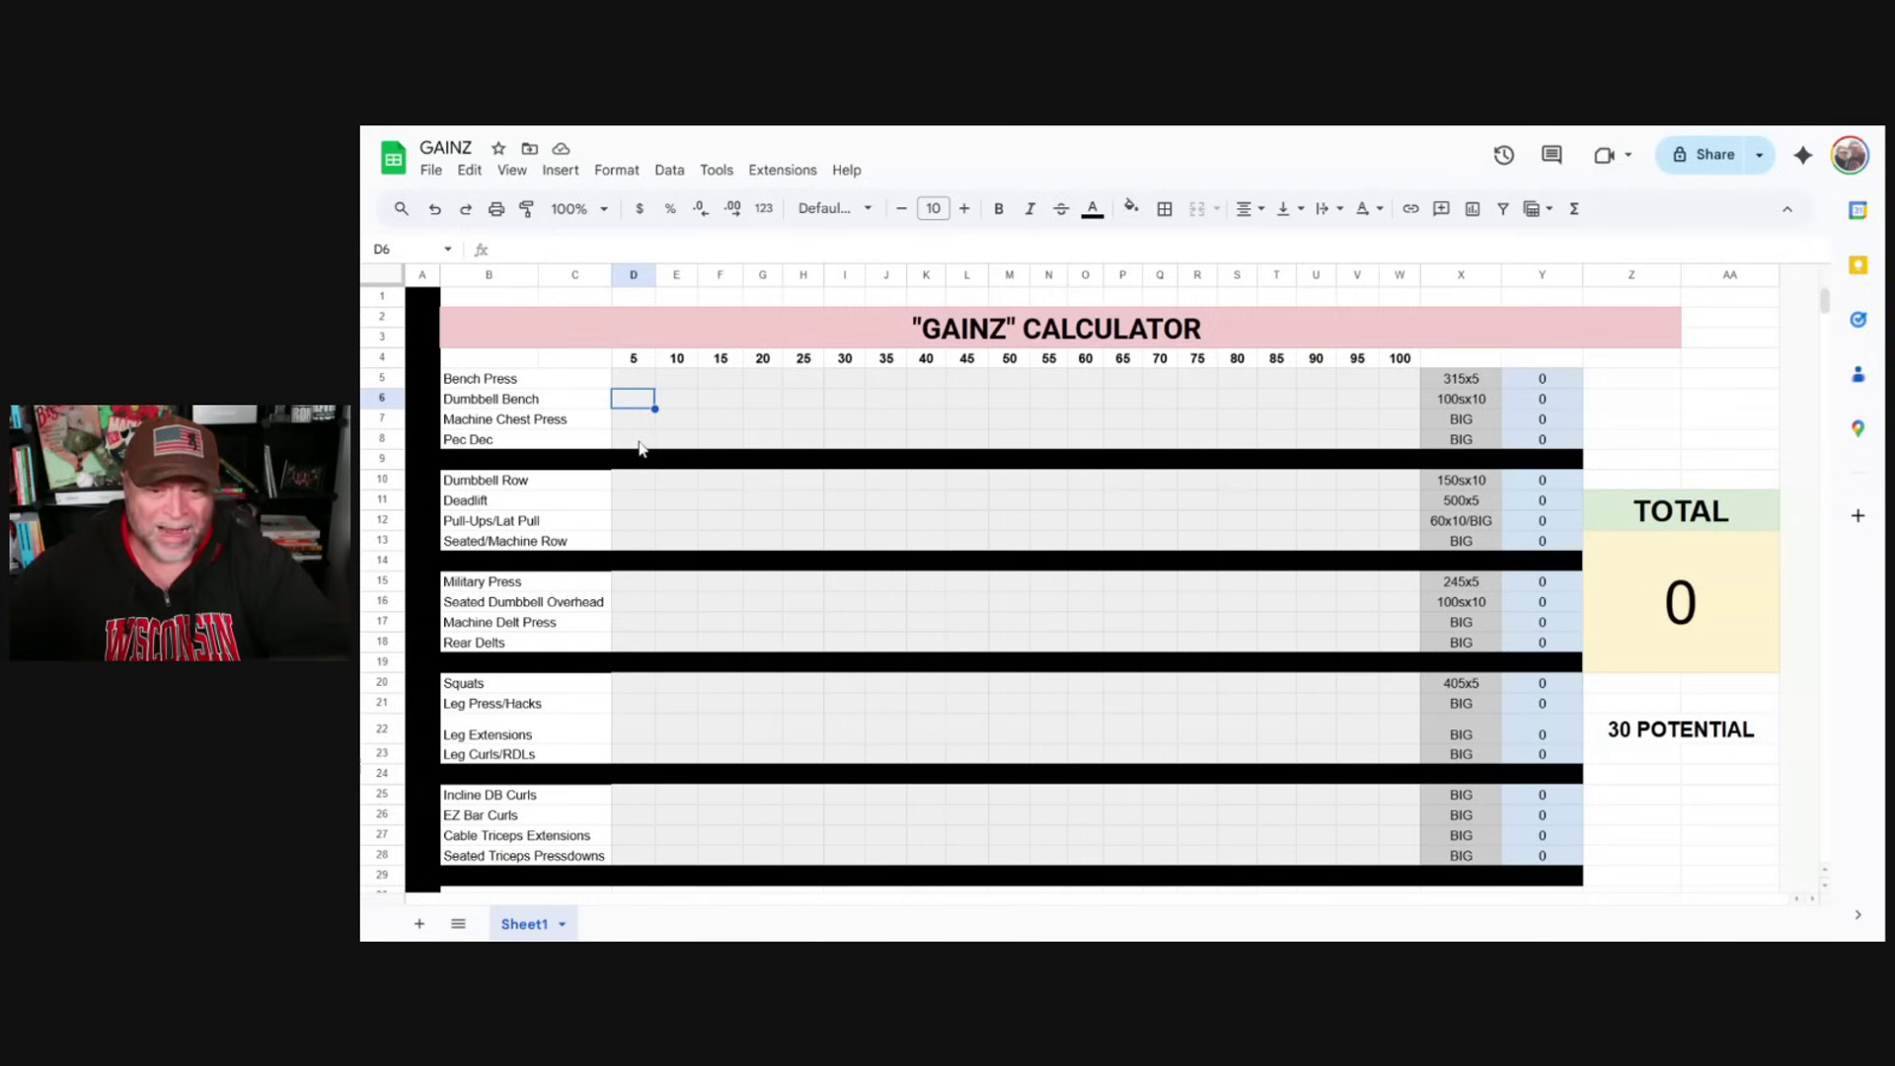
pyautogui.click(644, 441)
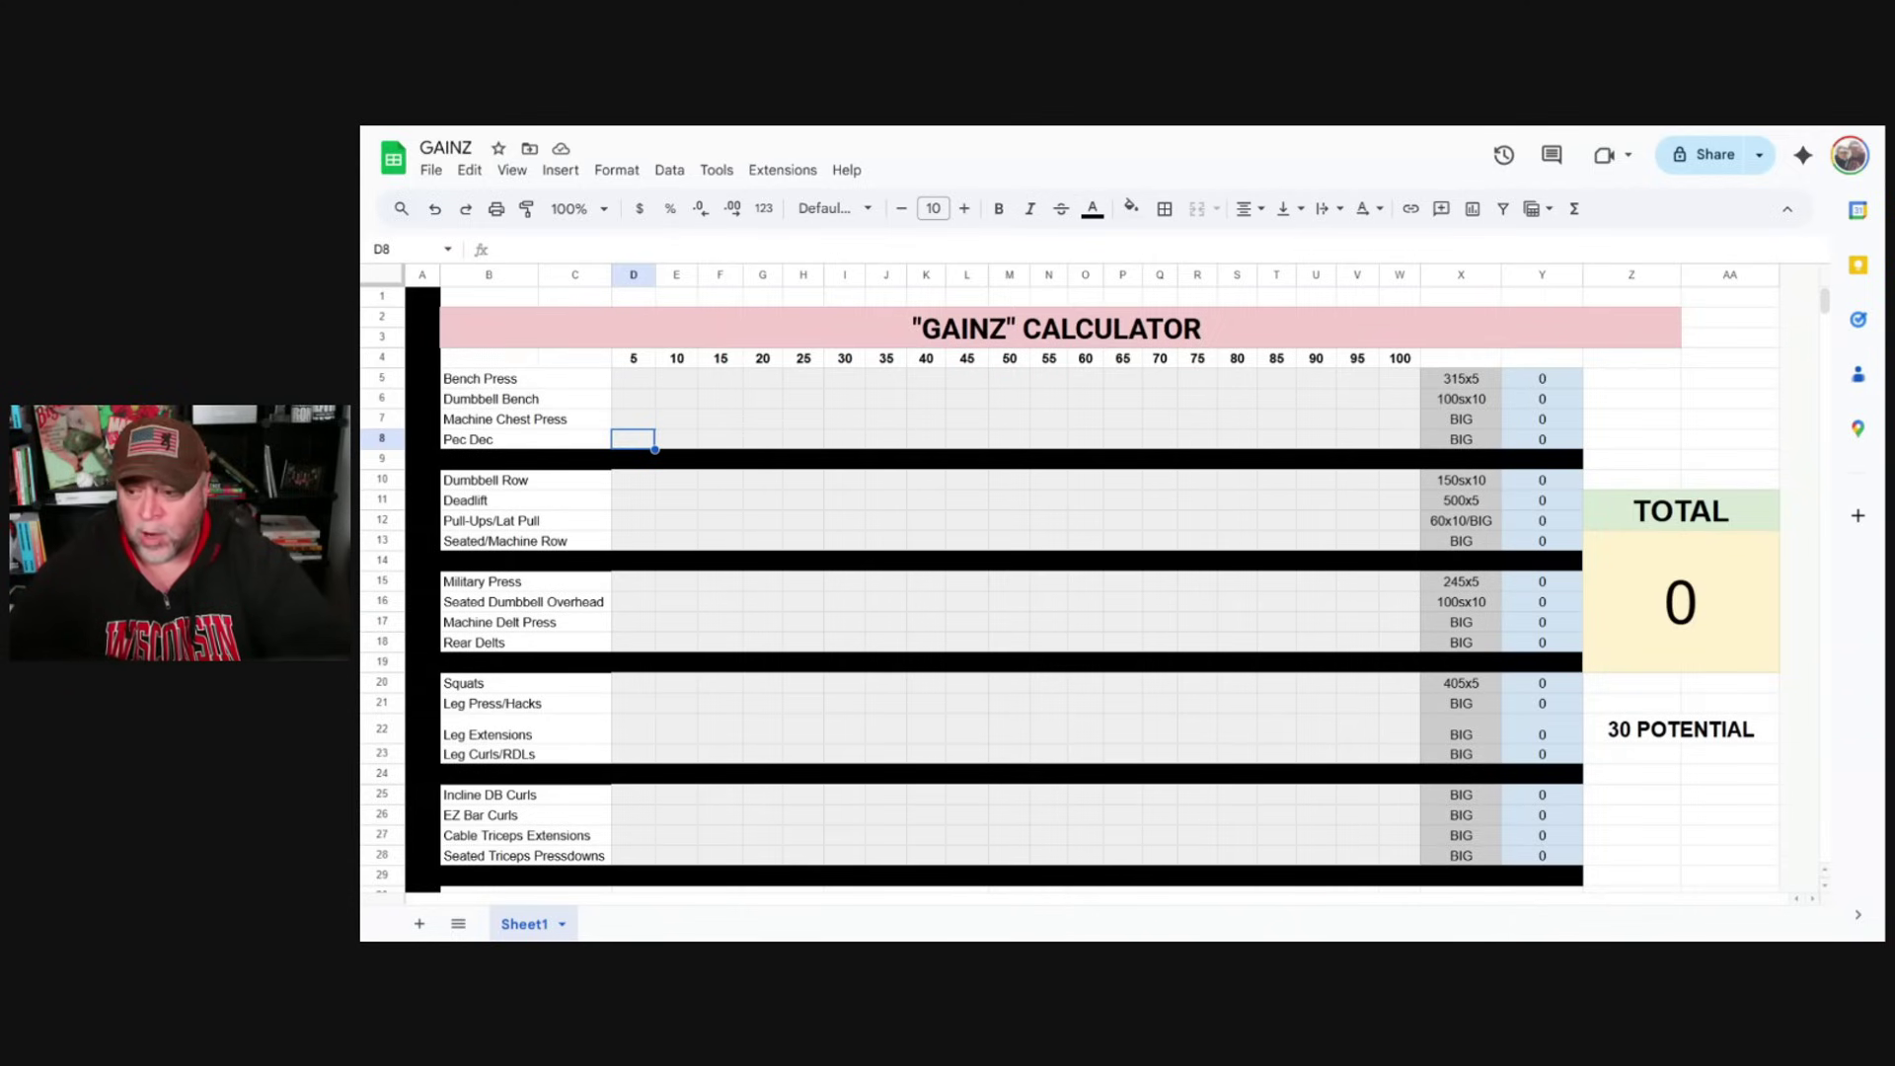
# Step across the Bench Press rep cells from 5 to 25, then return to D5
pyautogui.click(633, 379)
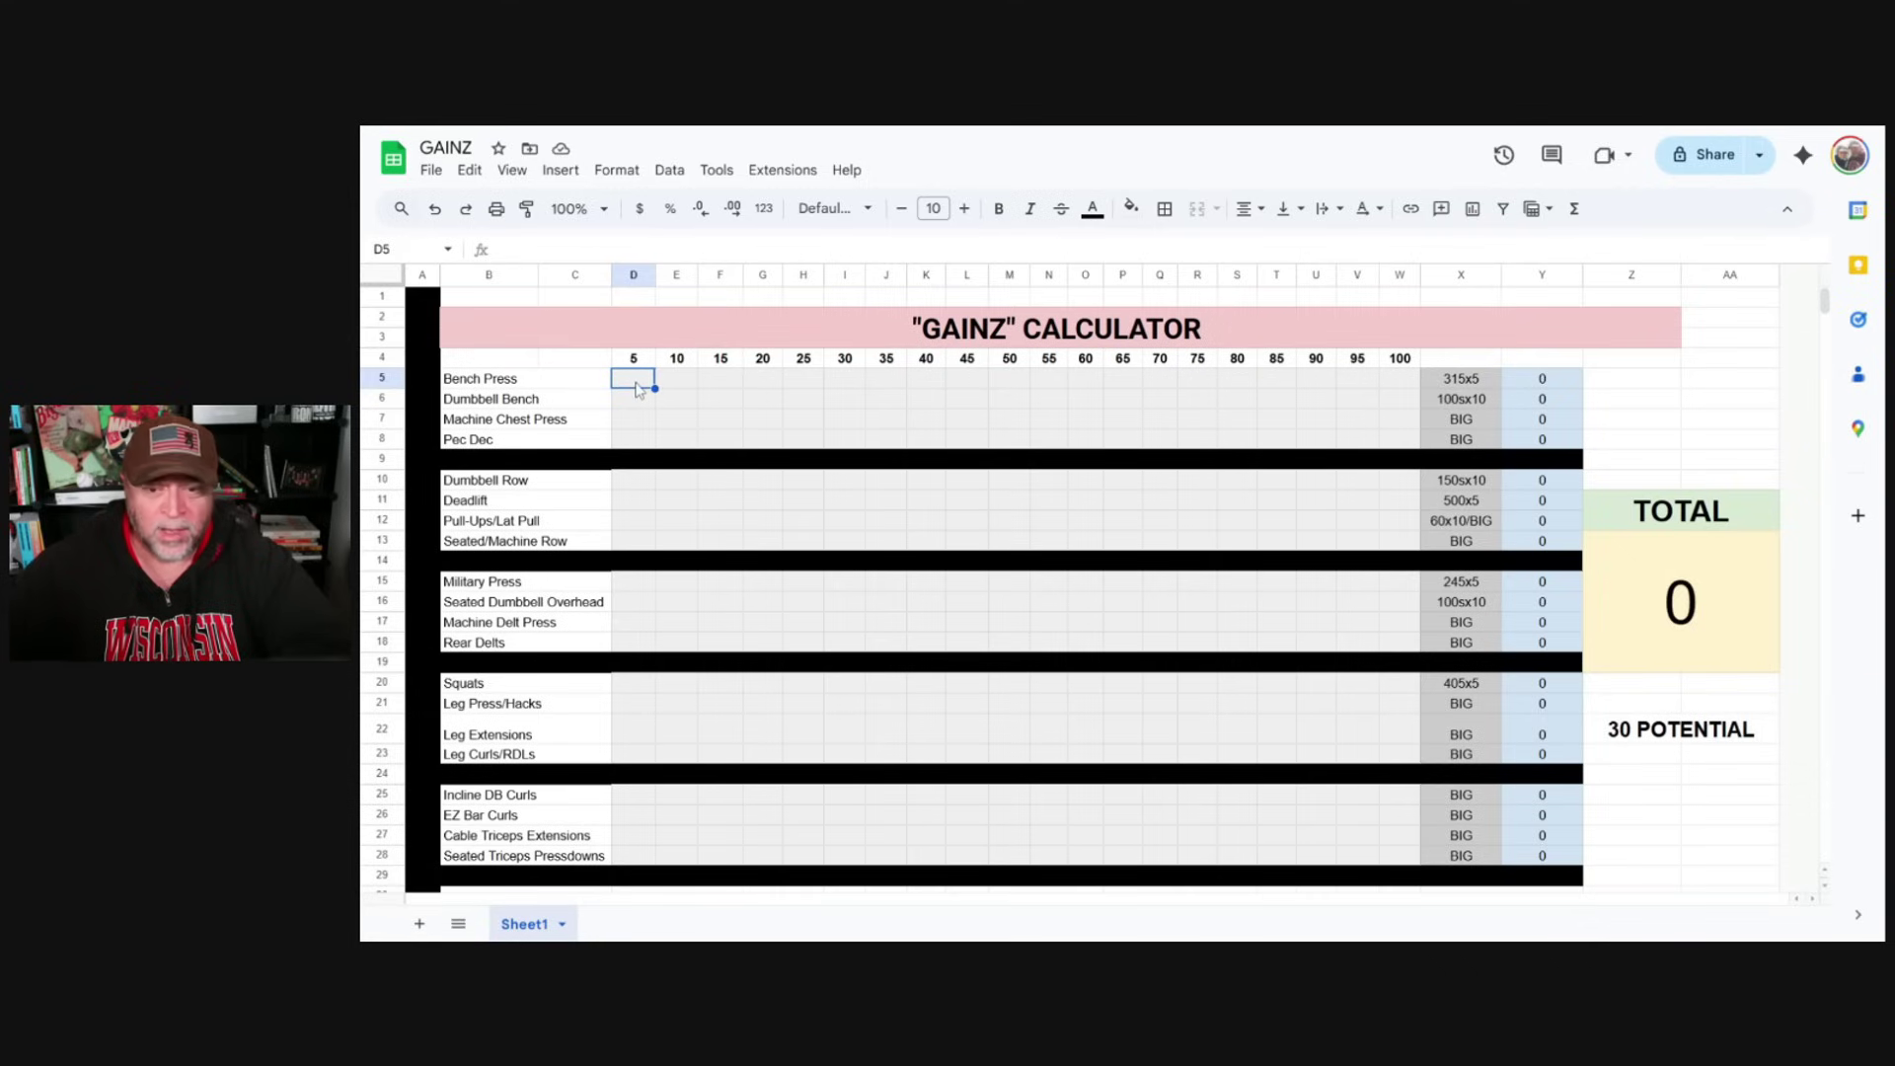
pyautogui.click(671, 384)
pyautogui.click(717, 384)
pyautogui.click(765, 384)
pyautogui.click(807, 387)
pyautogui.moveTo(639, 385); pyautogui.dragTo(1417, 385)
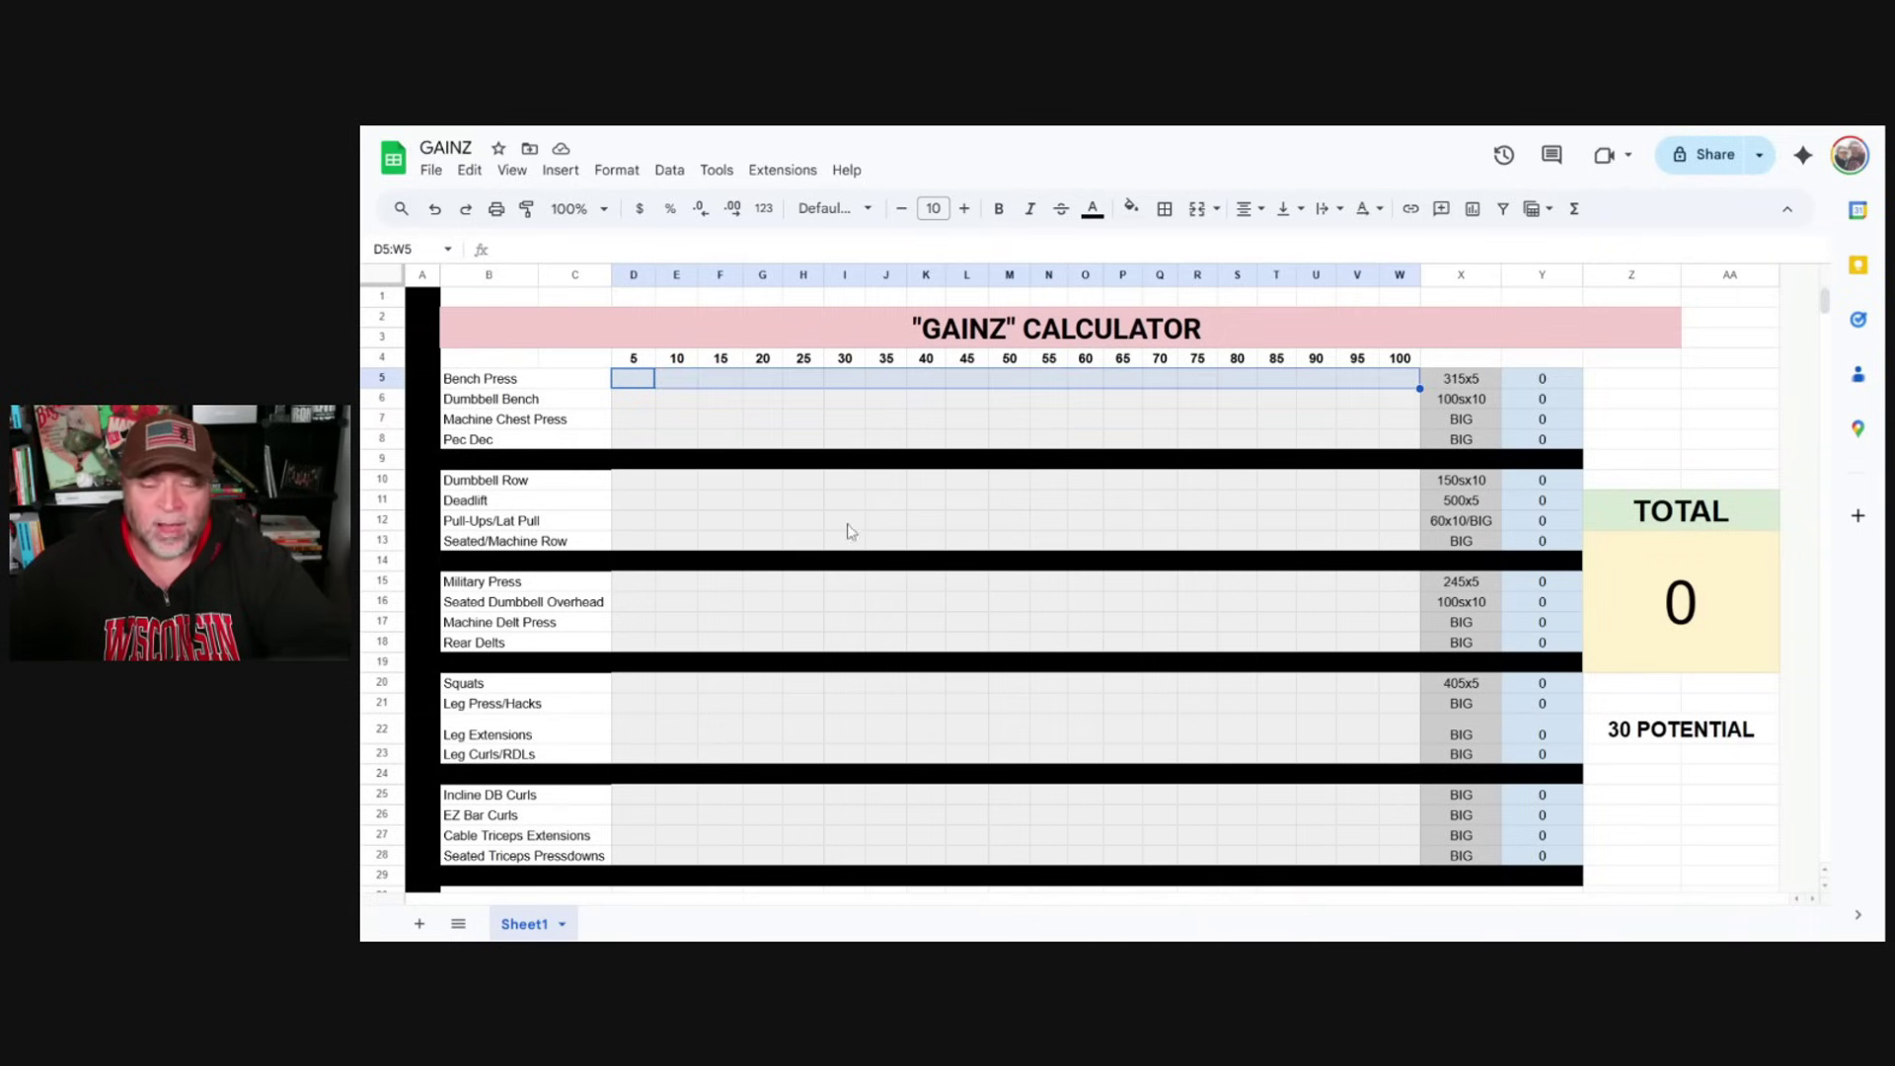
pyautogui.click(633, 385)
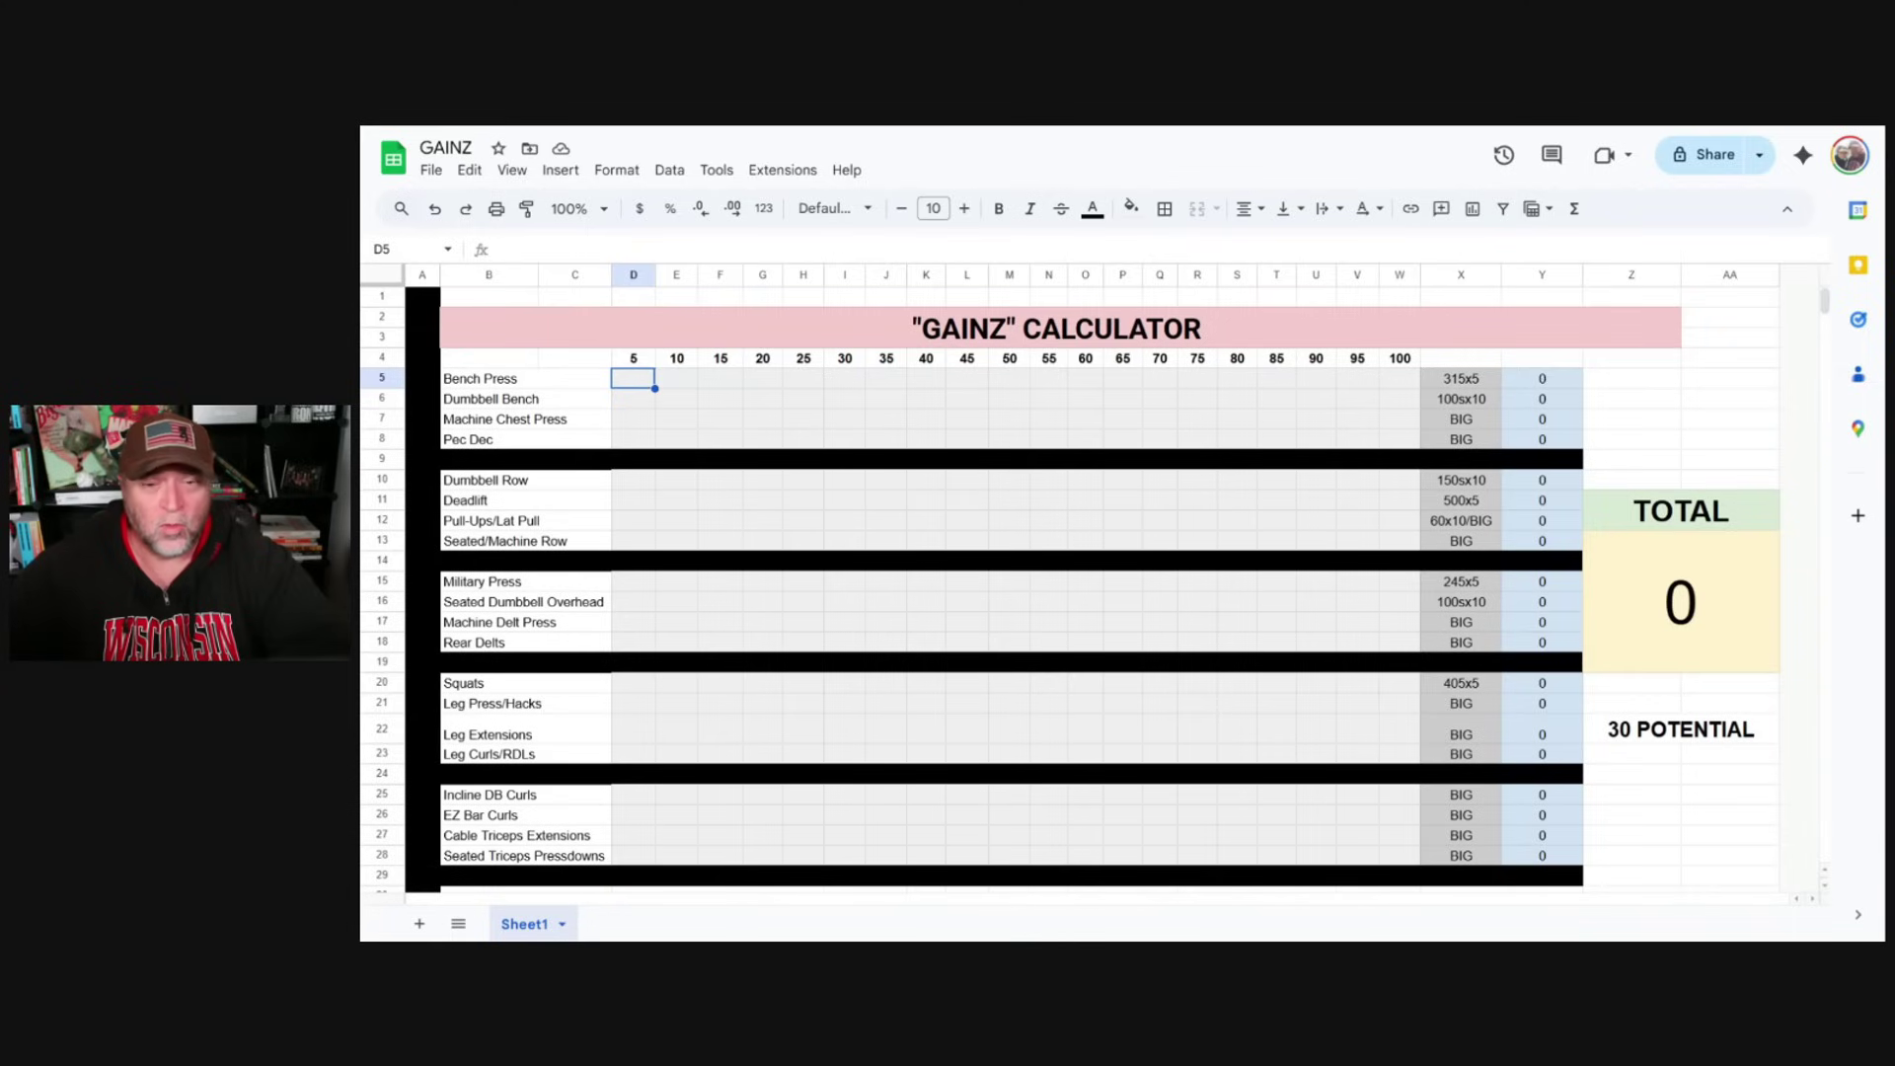
# Enter x in Bench Press cells D5 through H5, then select the 30 POTENTIAL cell
pyautogui.write('x')
pyautogui.click(674, 385)
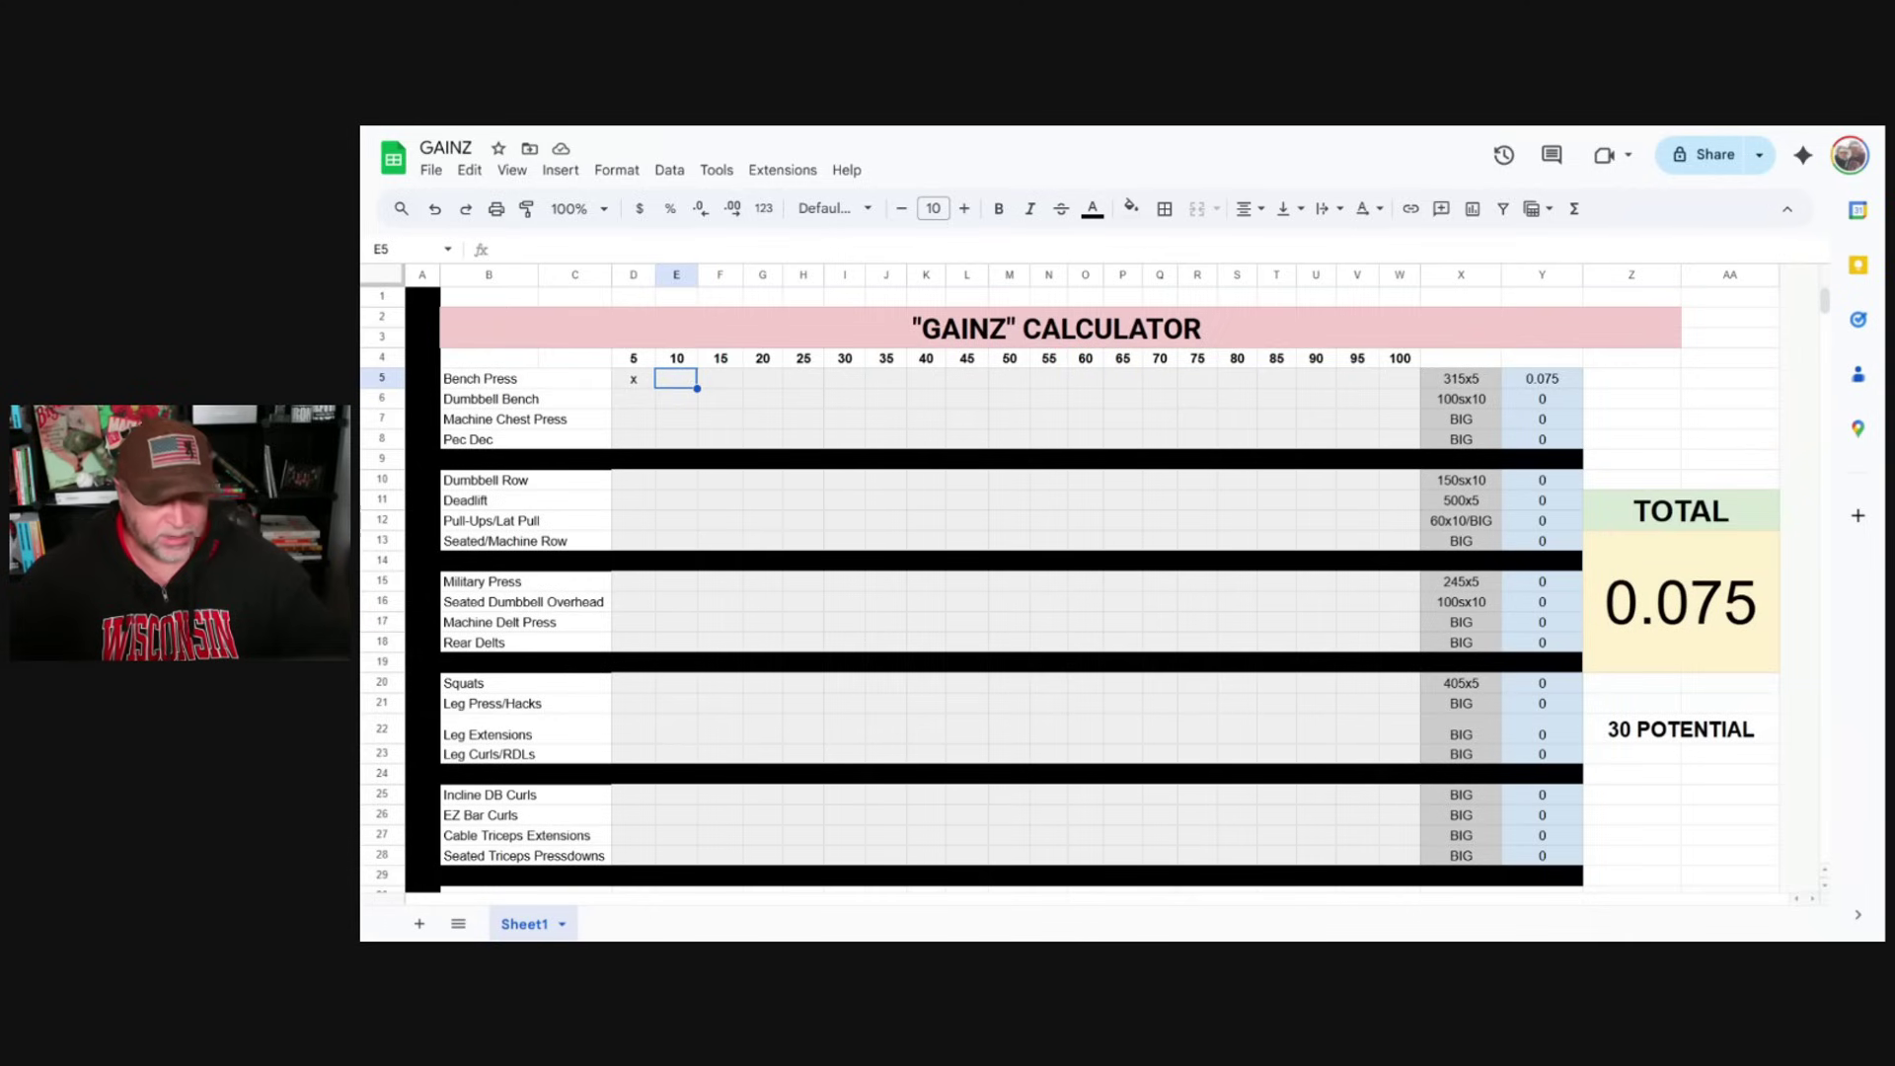
pyautogui.write('x')
pyautogui.press('Tab')
pyautogui.write('x')
pyautogui.press('Tab')
pyautogui.write('x')
pyautogui.press('Tab')
pyautogui.write('x')
pyautogui.press('Tab')
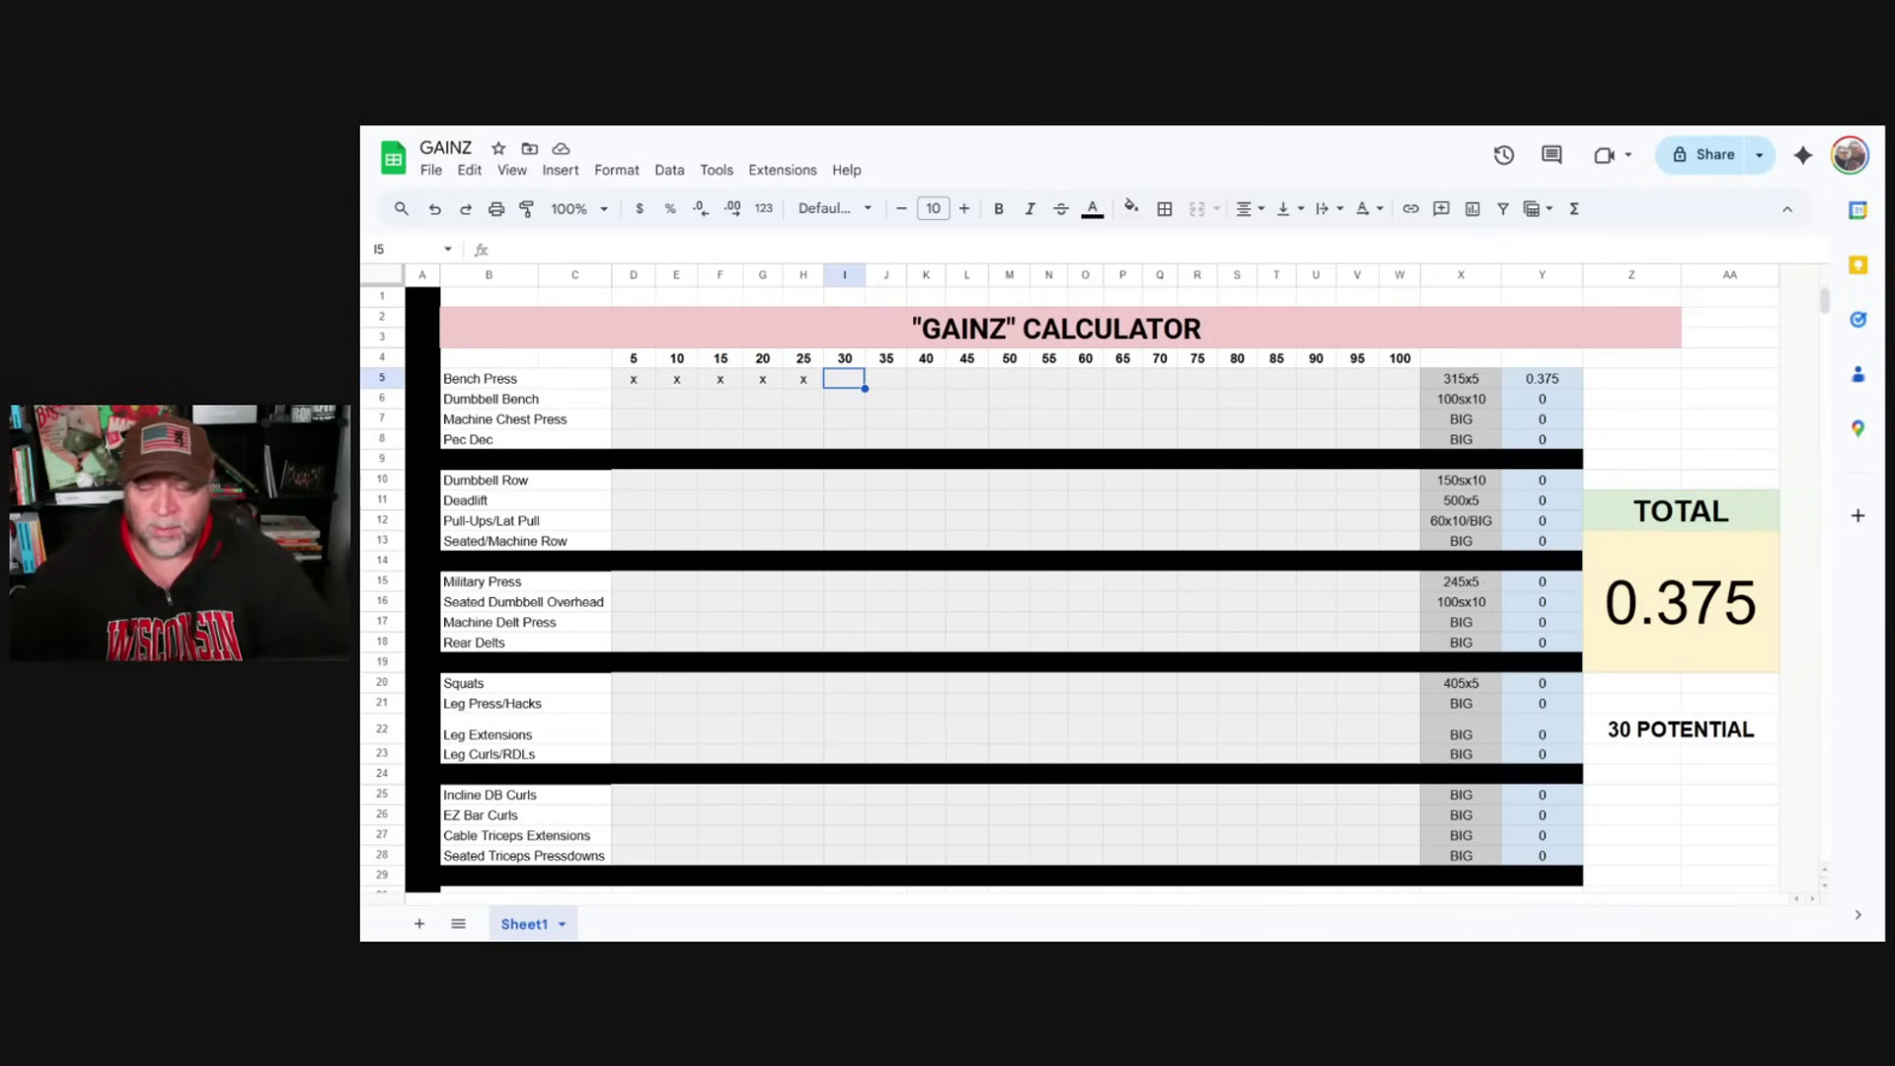
pyautogui.click(1682, 732)
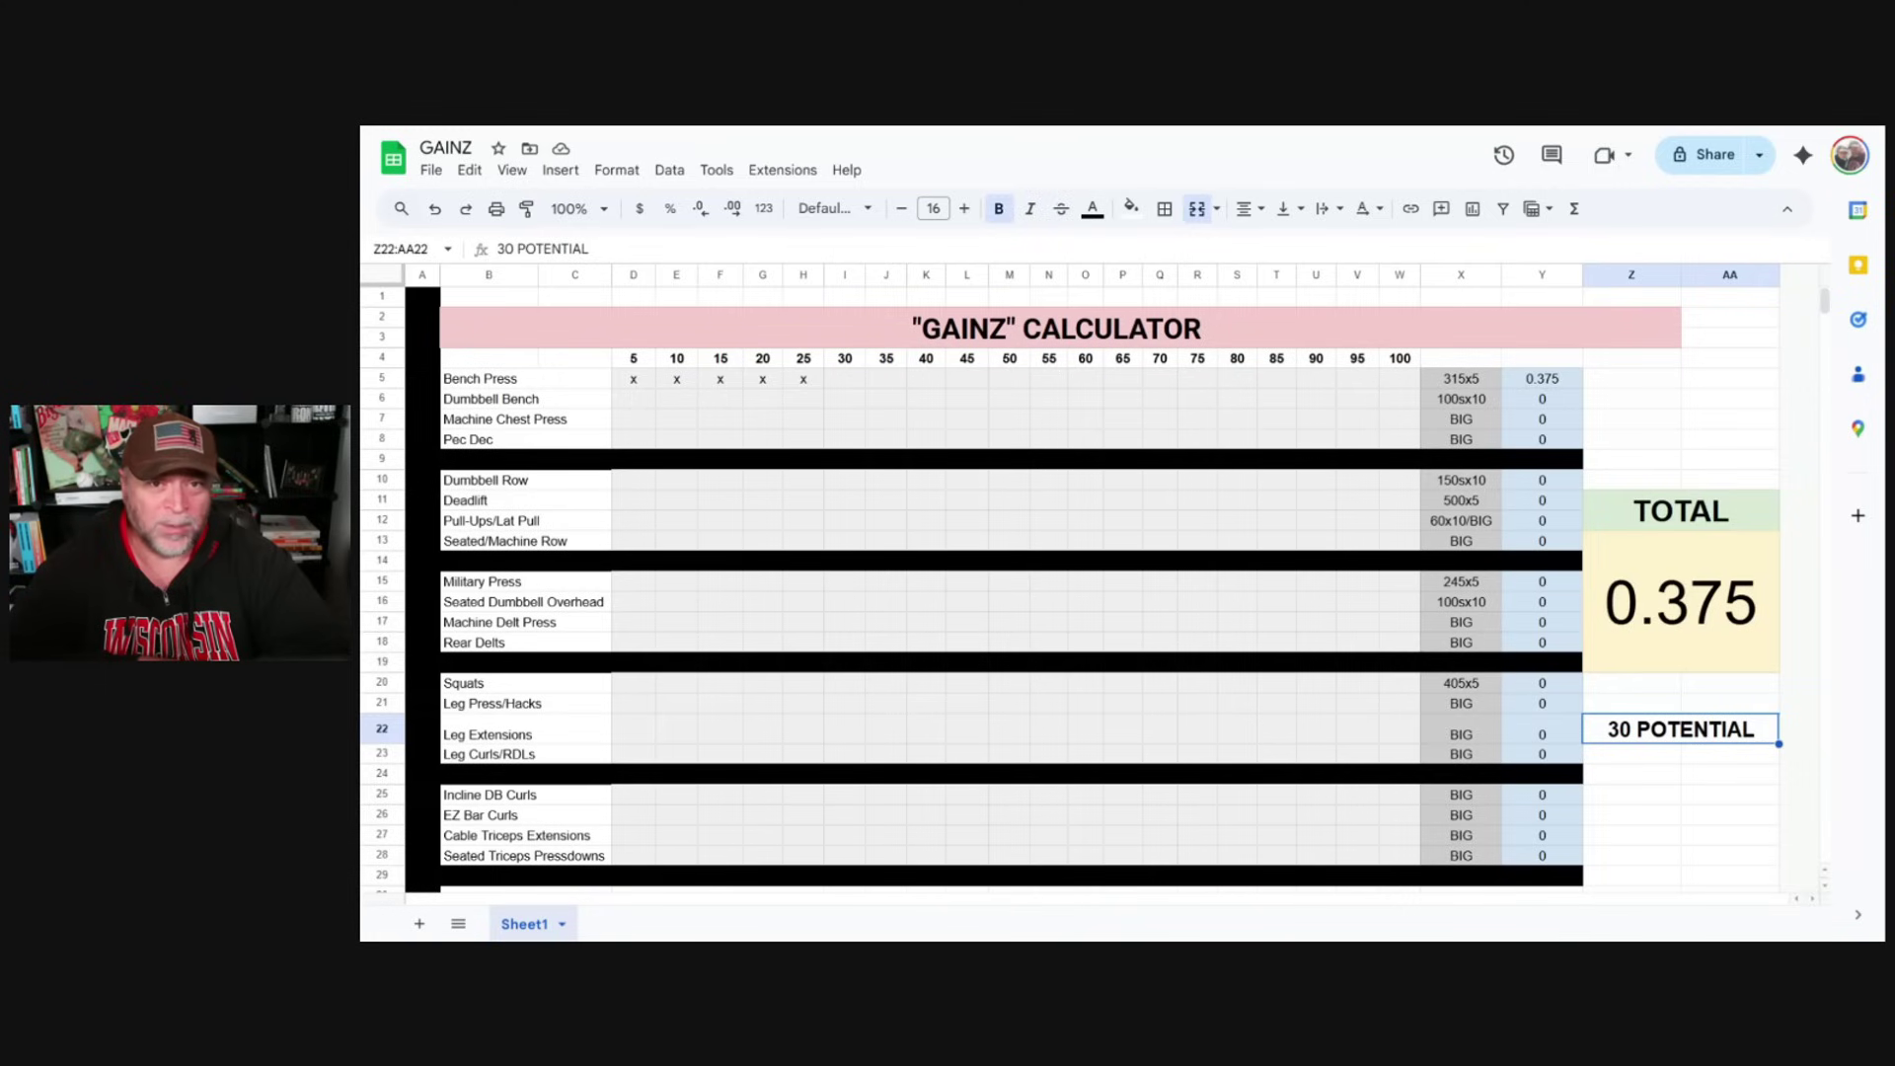
# Mark x in the Dumbbell Bench row from 5 to 25 (D6:H6)
pyautogui.moveTo(646, 383); pyautogui.dragTo(807, 386)
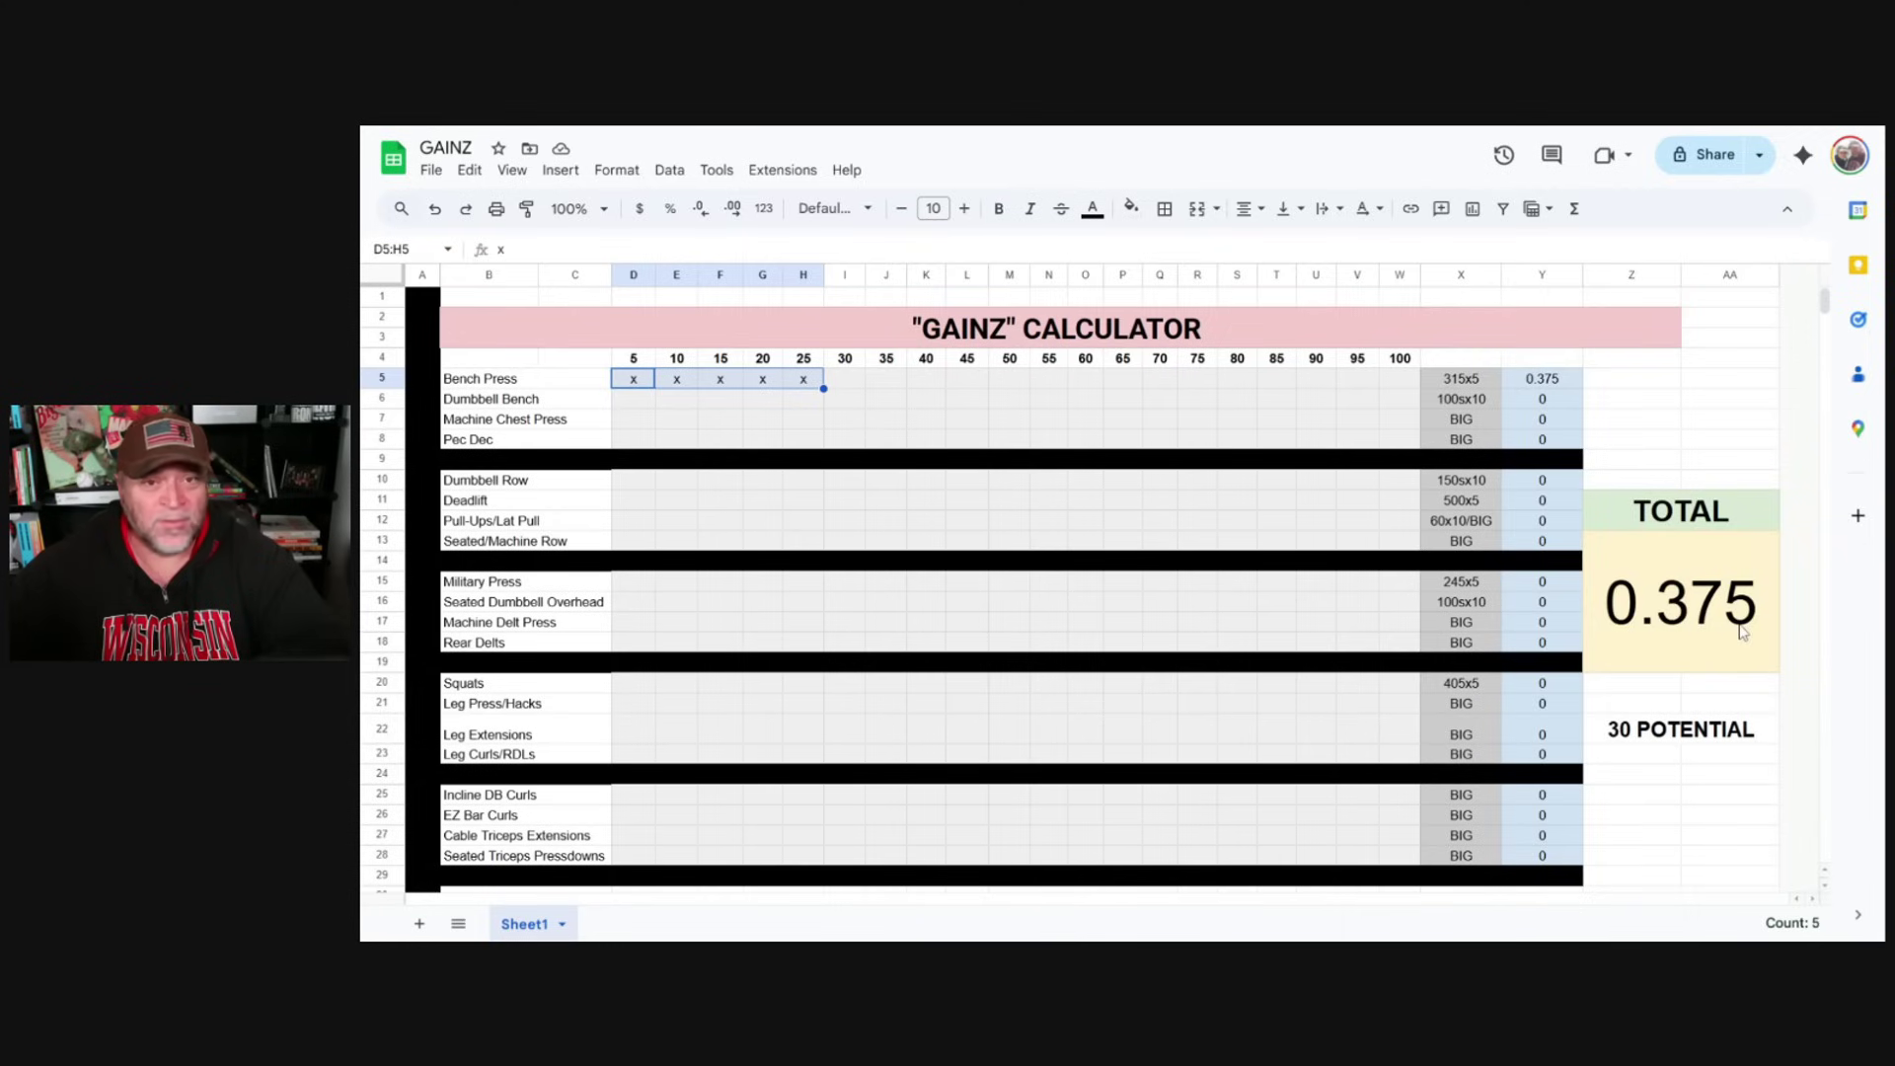
pyautogui.click(638, 405)
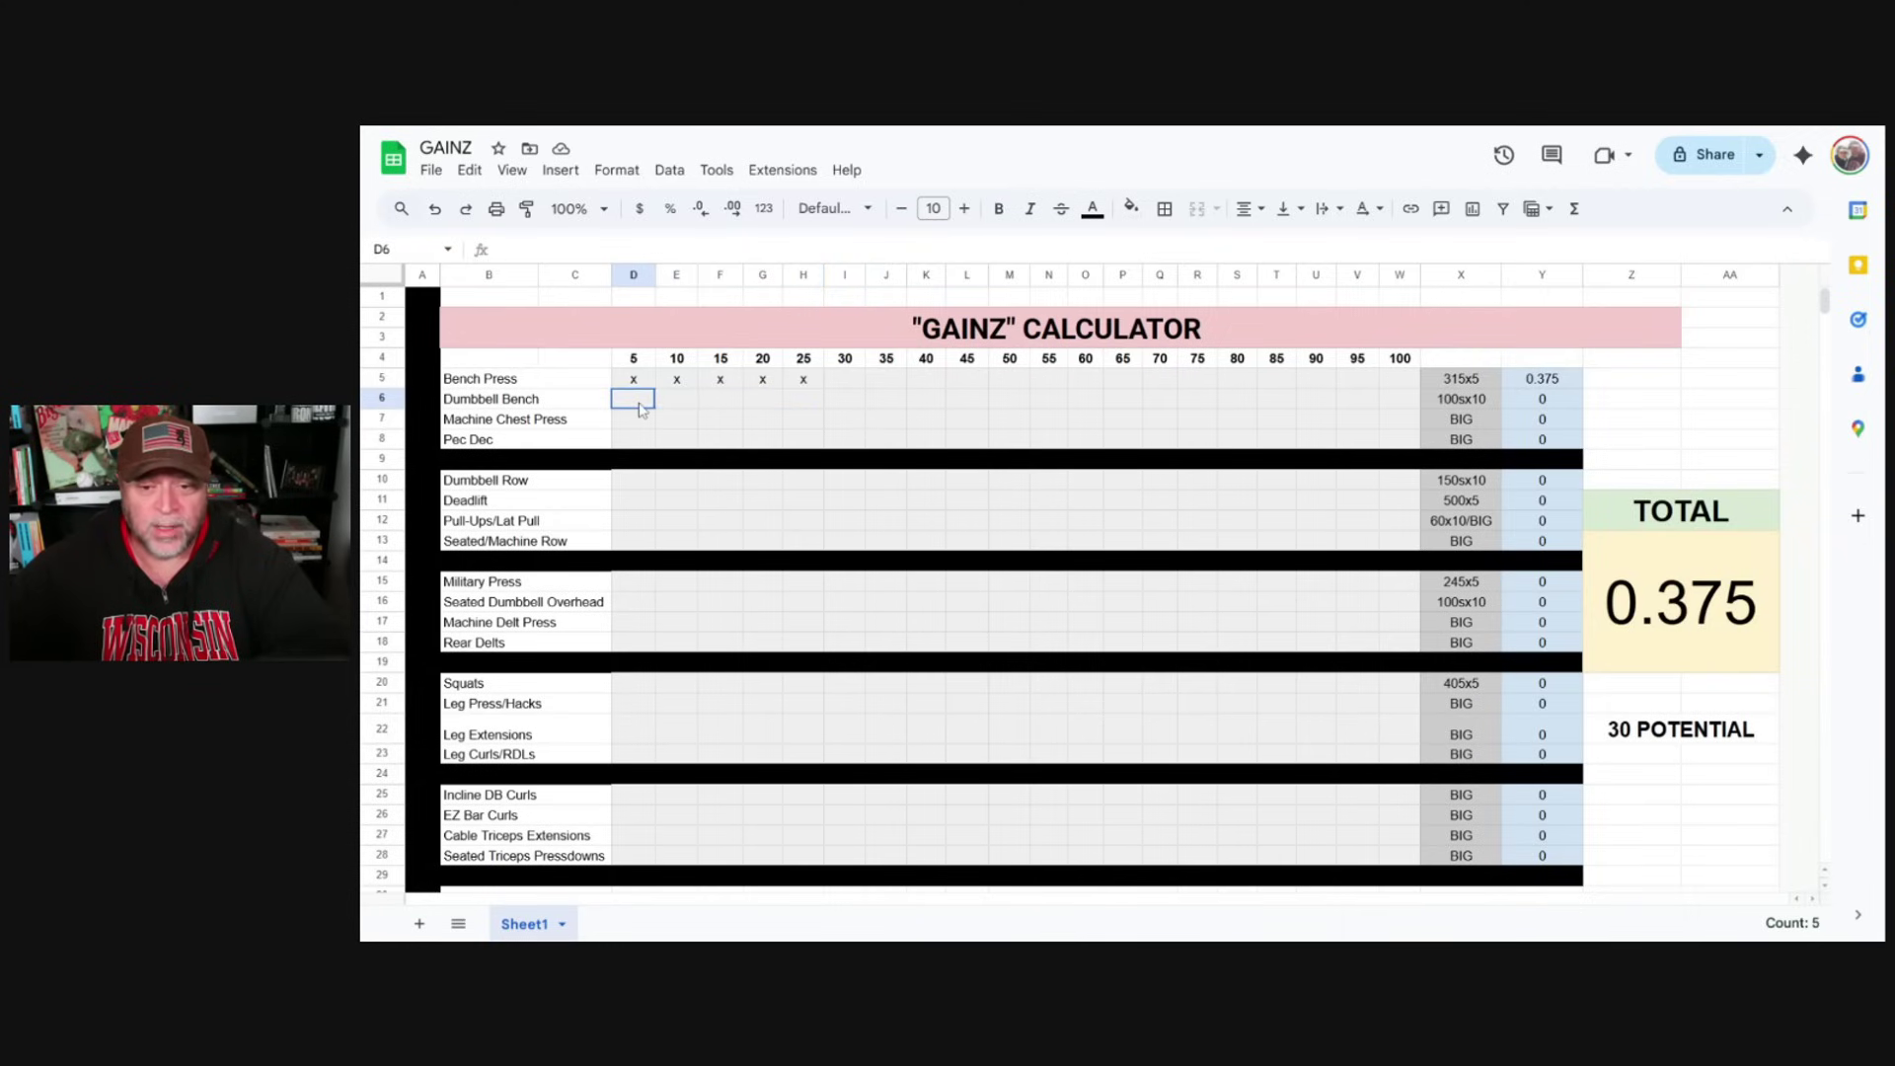
pyautogui.write('x')
pyautogui.press('Tab')
pyautogui.write('x')
pyautogui.press('Tab')
pyautogui.write('x')
pyautogui.press('Tab')
pyautogui.write('x')
pyautogui.press('Tab')
pyautogui.write('x')
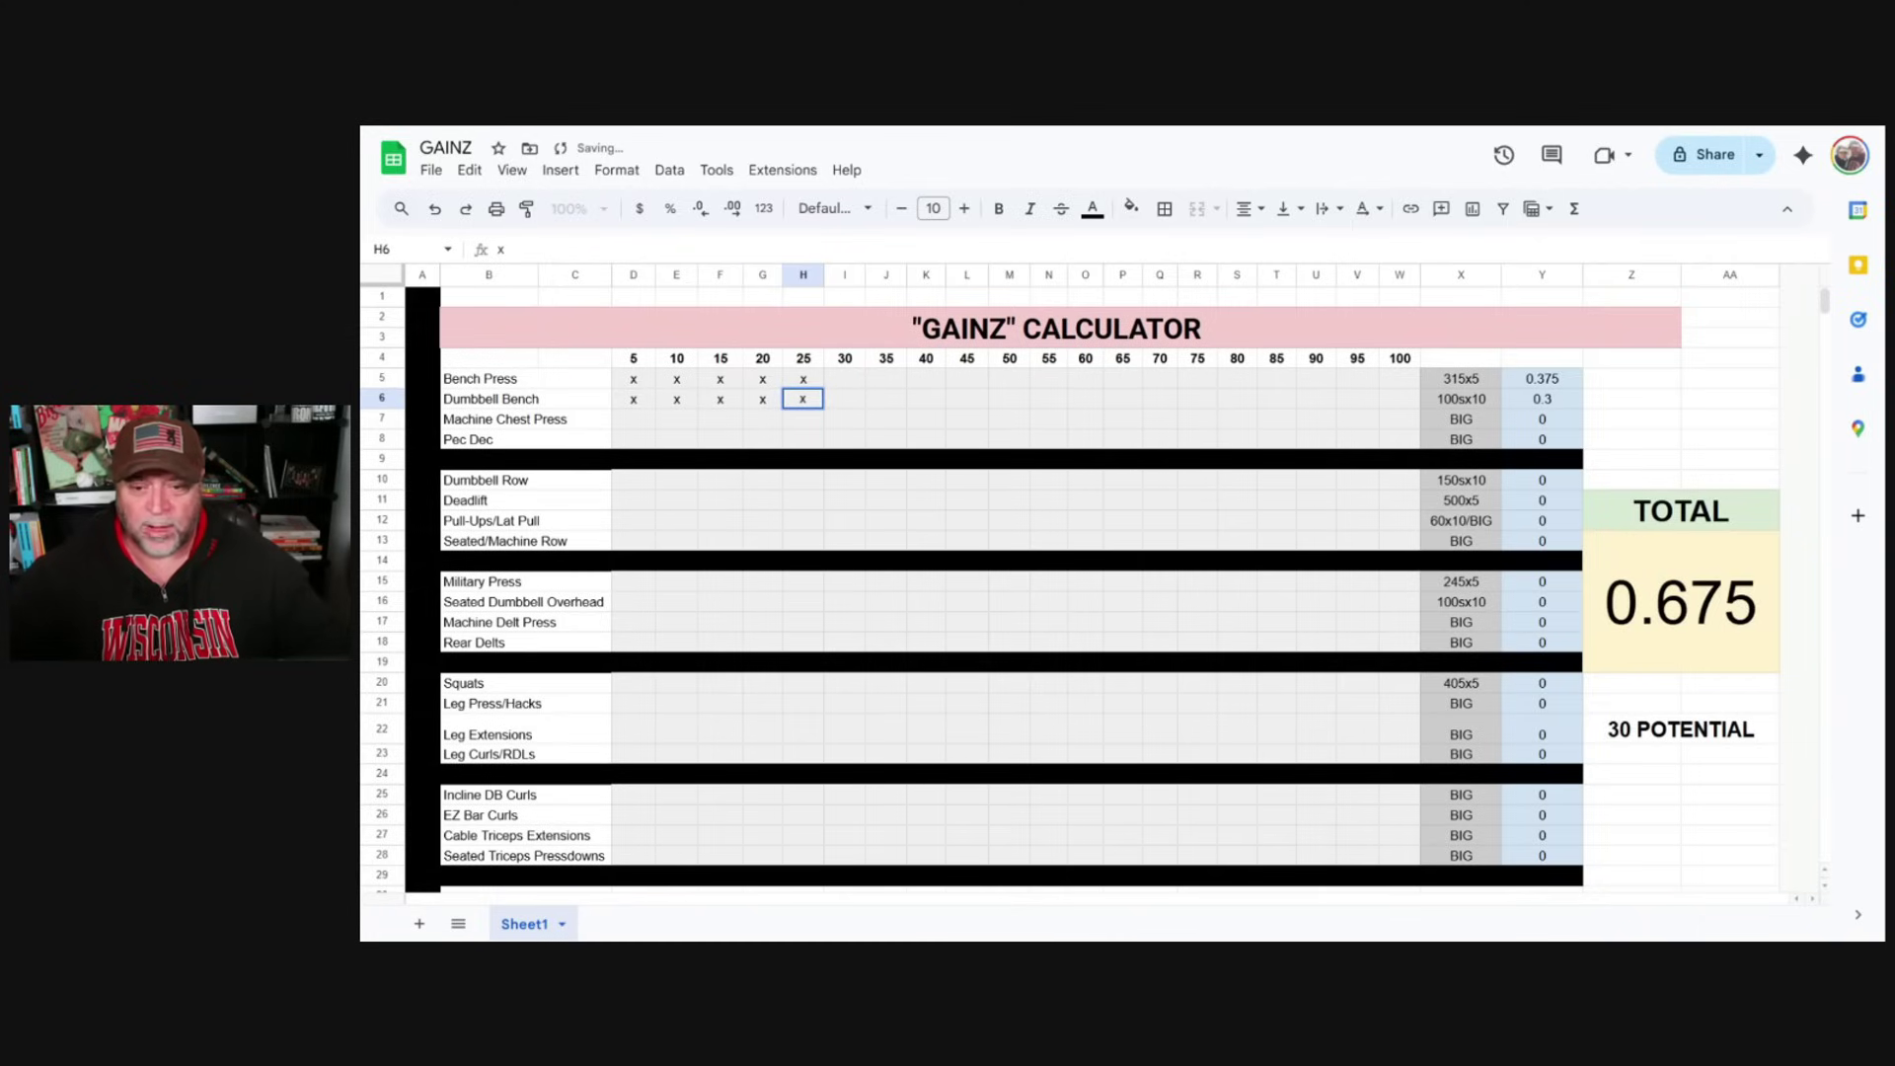
# Mark x in the Machine Chest Press row from 5 to 25 (D7:H7)
pyautogui.click(634, 420)
pyautogui.write('x')
pyautogui.press('Tab')
pyautogui.write('x')
pyautogui.press('Tab')
pyautogui.write('x')
# Mark x in the Pec Dec row from 5 to 25, then select D5:H8
pyautogui.press('Tab')
pyautogui.write('x')
pyautogui.press('Tab')
pyautogui.write('x')
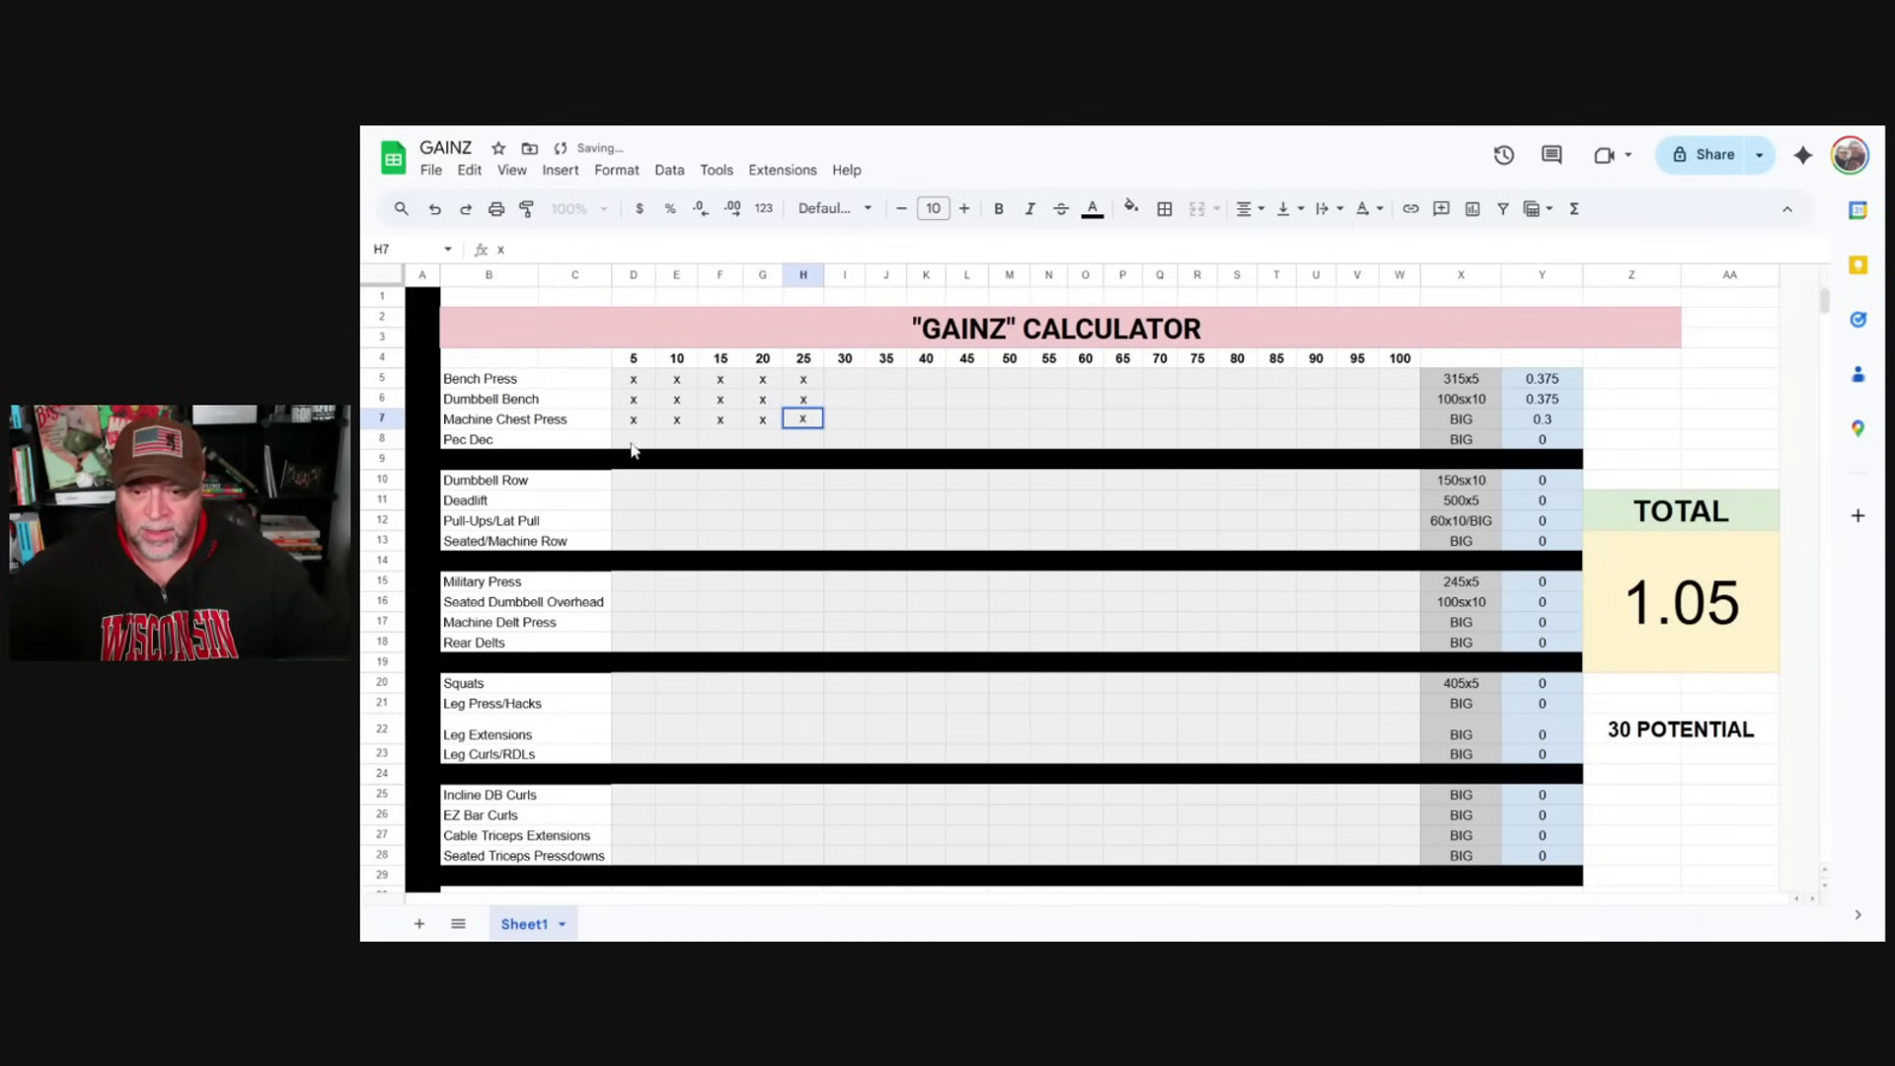
pyautogui.press('Return')
pyautogui.write('x')
pyautogui.press('Tab')
pyautogui.write('x')
pyautogui.press('Tab')
pyautogui.write('x')
pyautogui.press('Tab')
pyautogui.write('x')
pyautogui.press('Tab')
pyautogui.write('x')
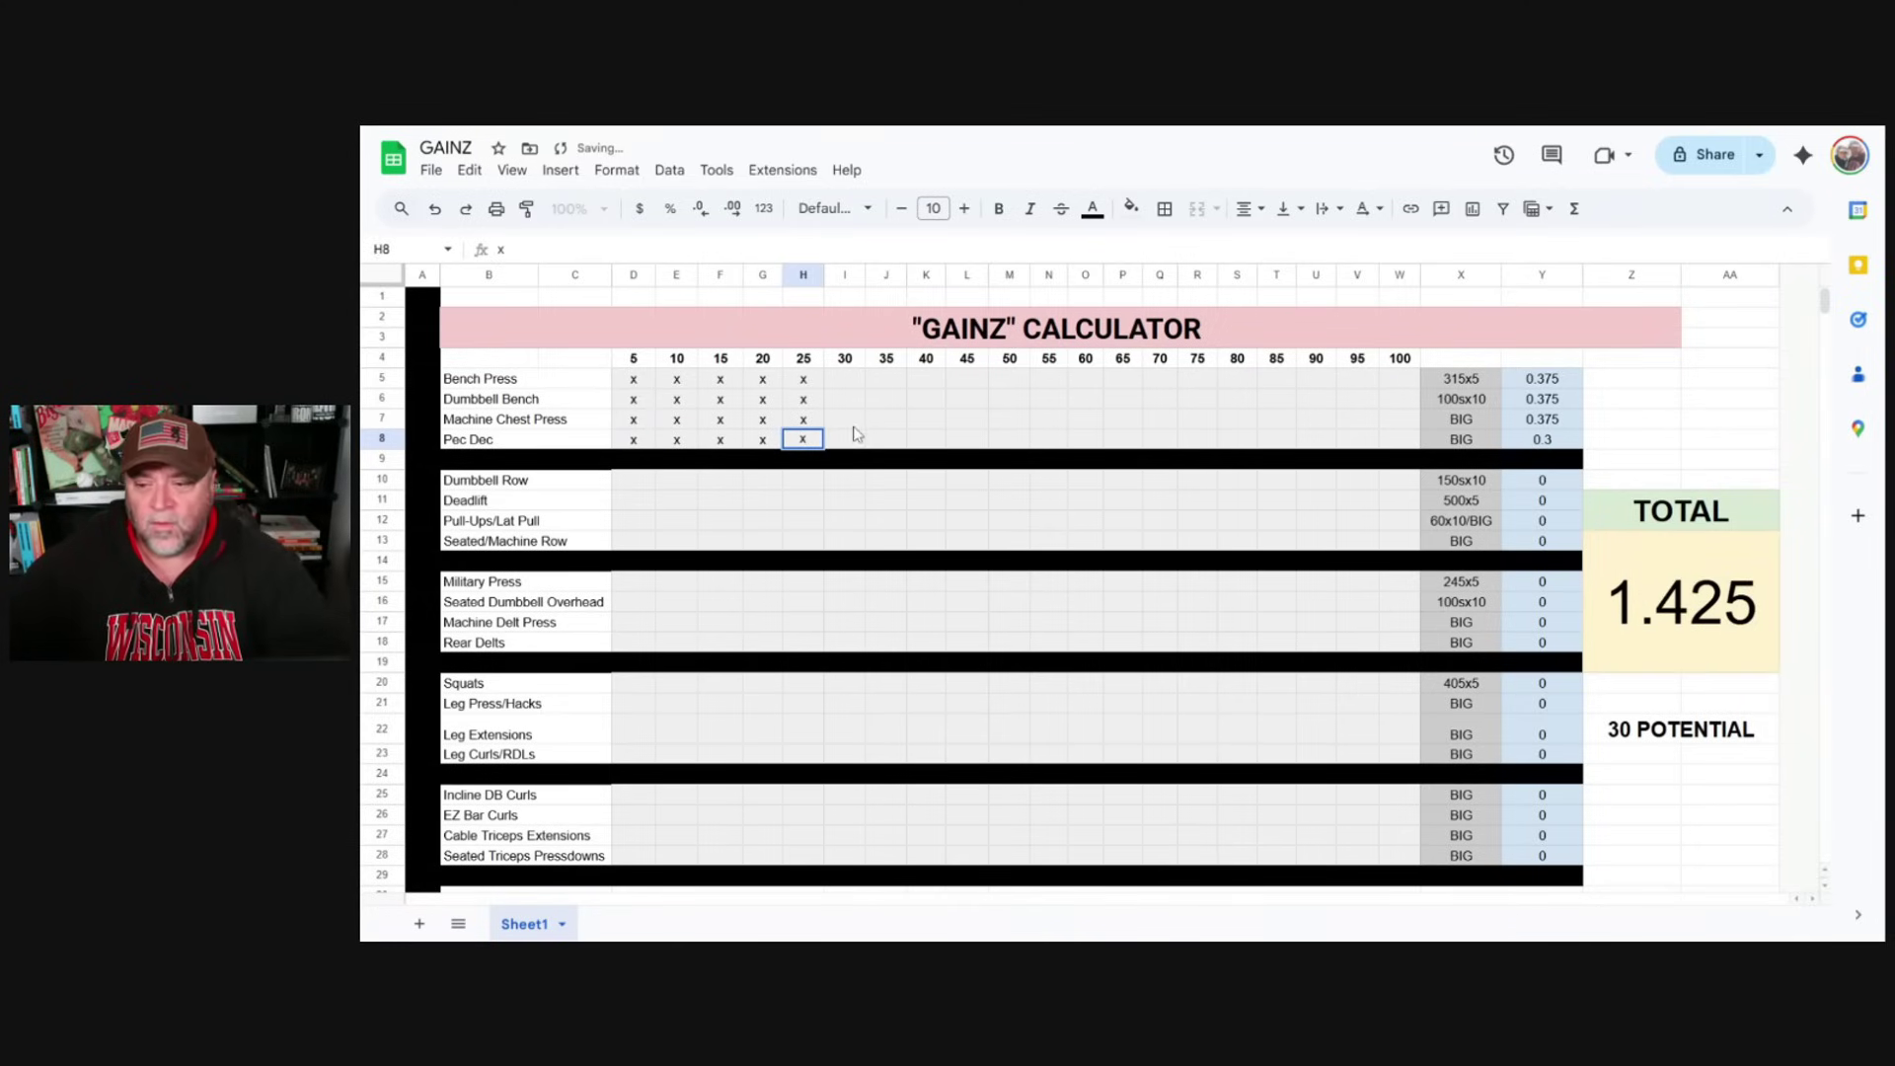
pyautogui.moveTo(646, 383); pyautogui.dragTo(801, 449)
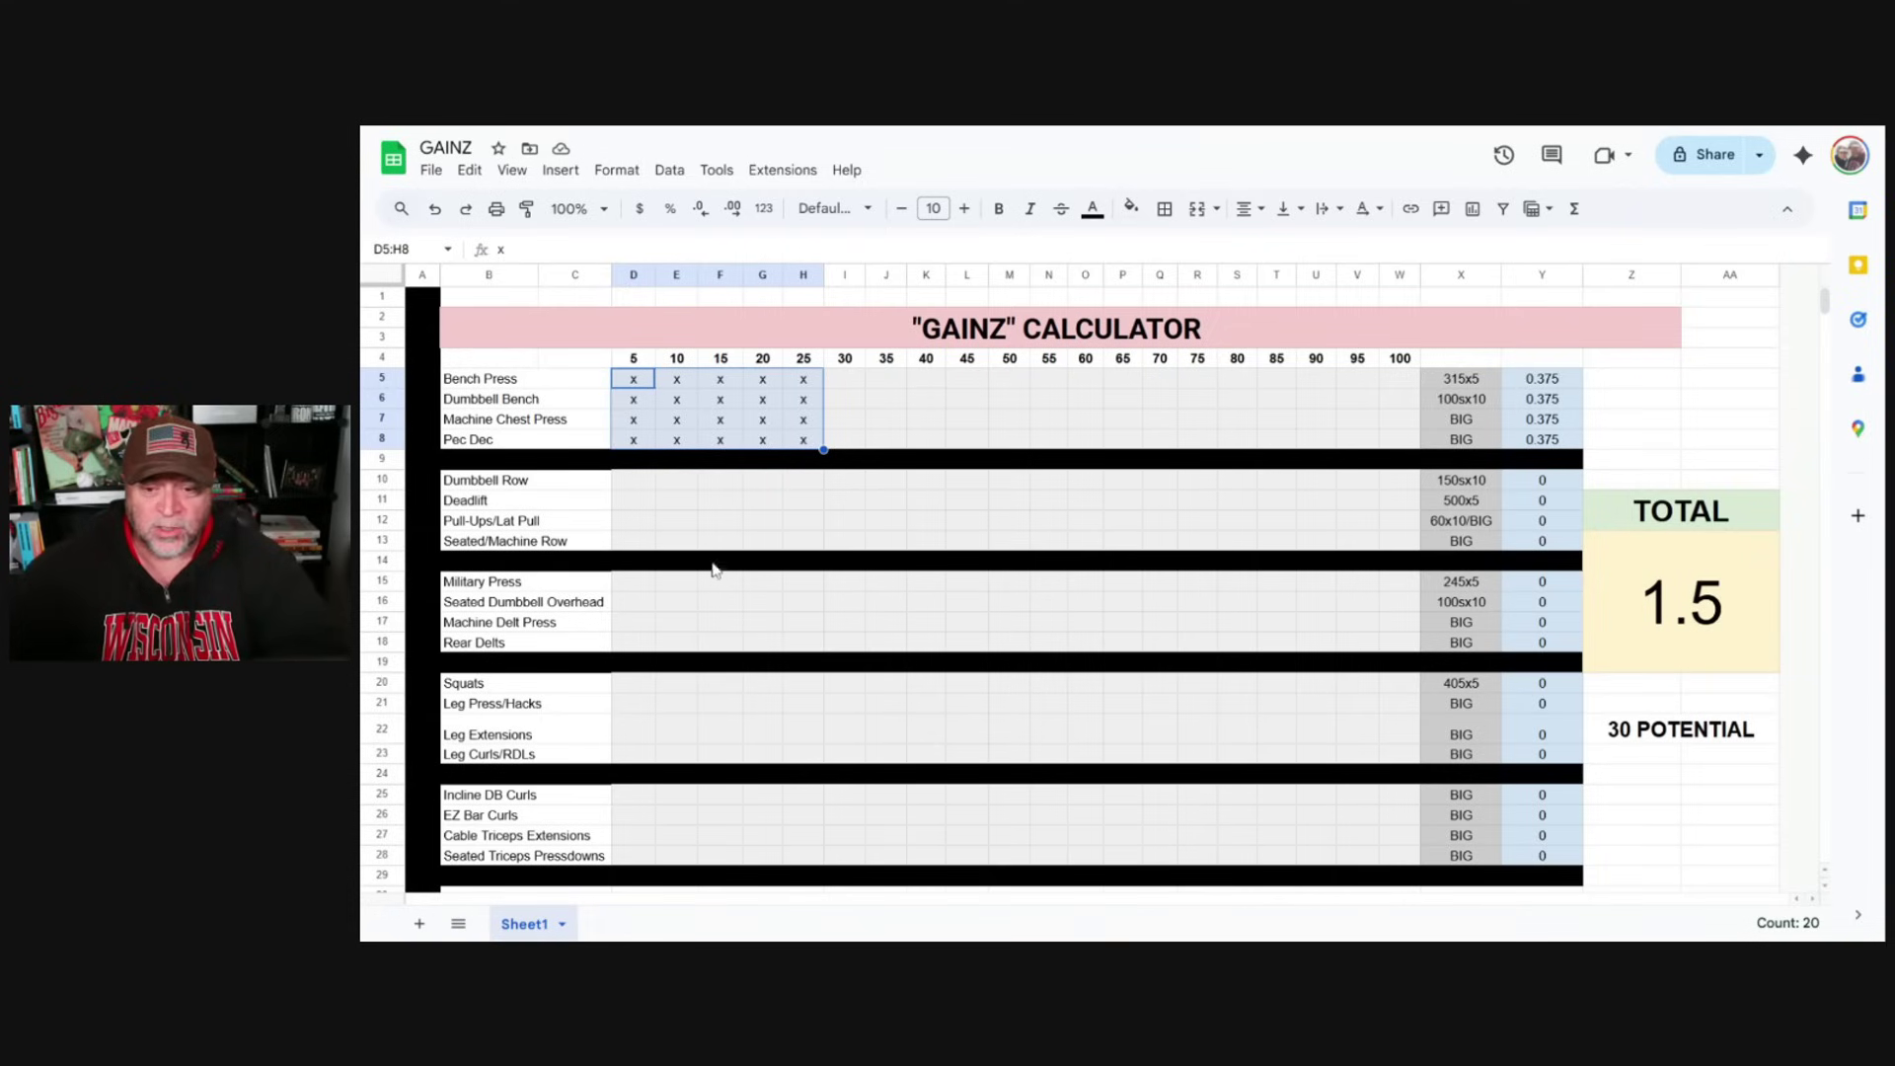
# Copy the chest x marks D5:H8 and paste them at D10 (back) and D15 (shoulders)
pyautogui.moveTo(637, 382); pyautogui.dragTo(810, 448)
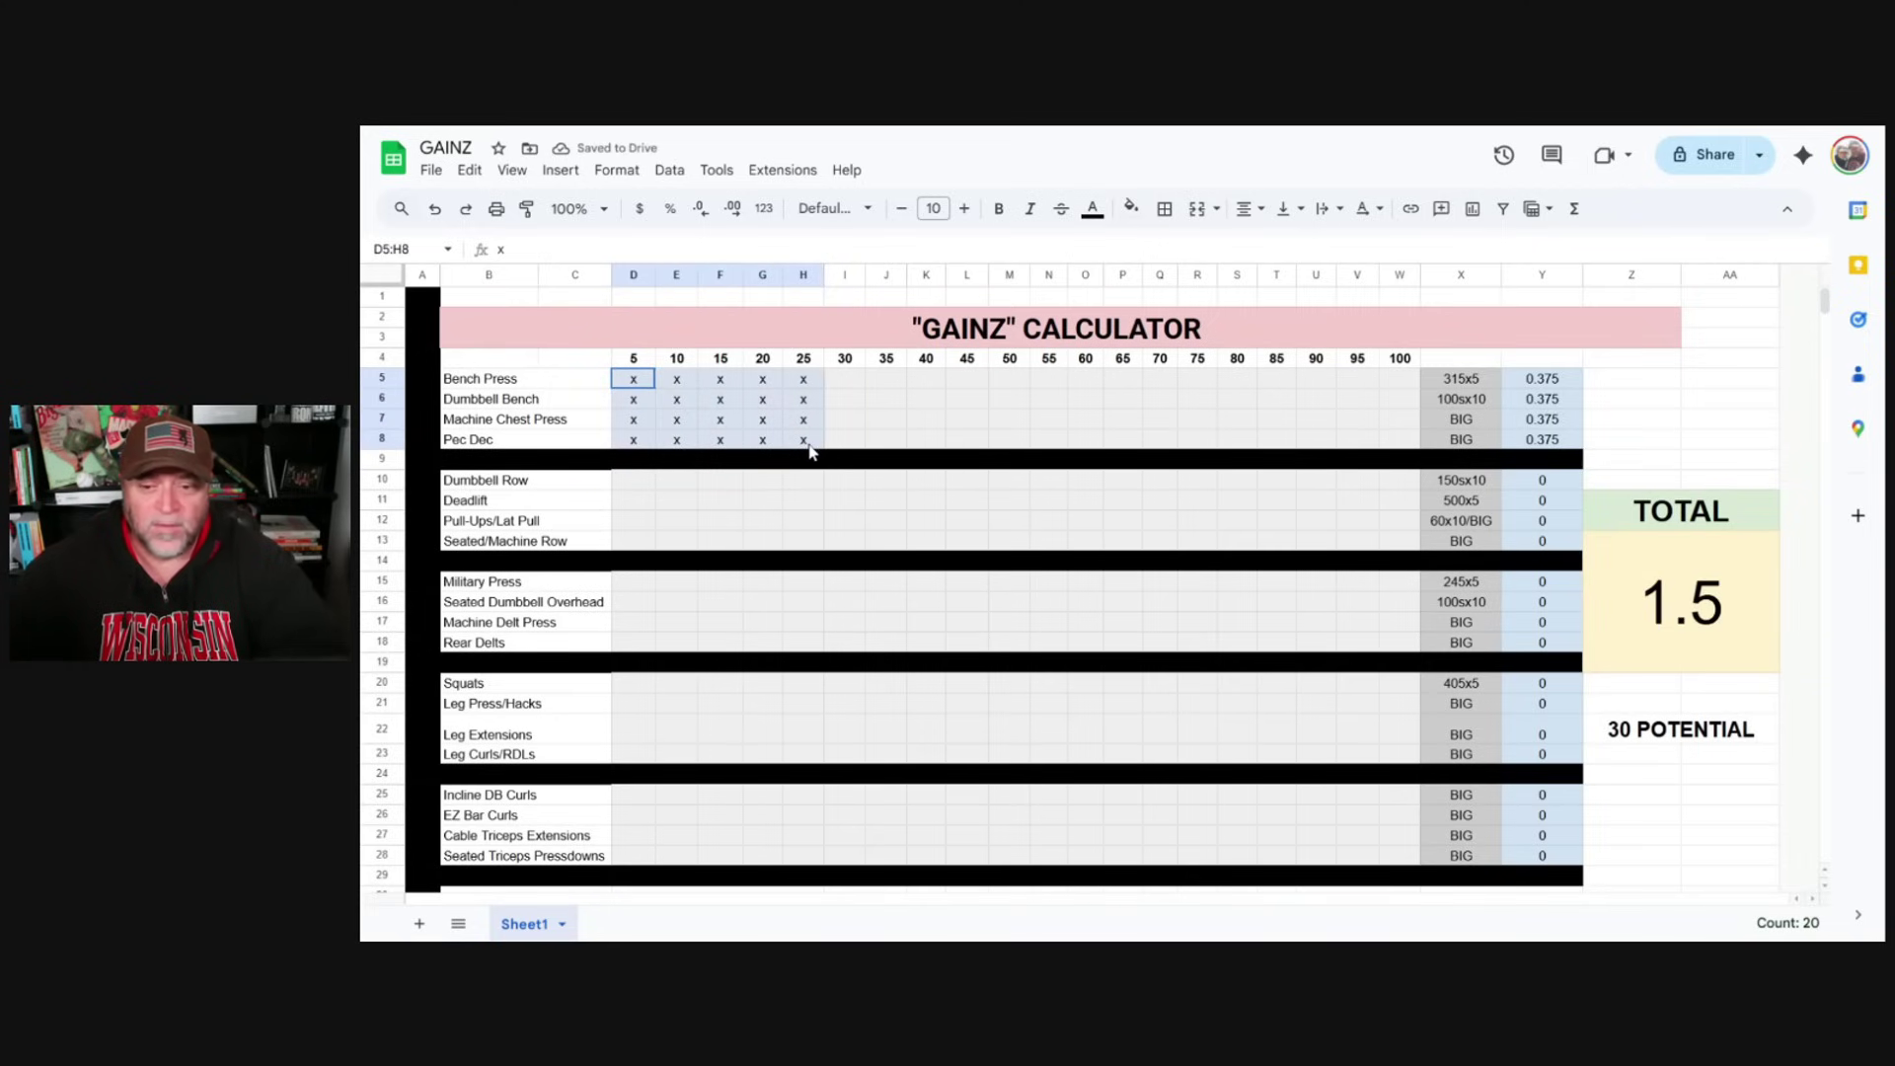
pyautogui.rightClick(809, 449)
pyautogui.click(859, 306)
pyautogui.click(633, 484)
pyautogui.rightClick(632, 483)
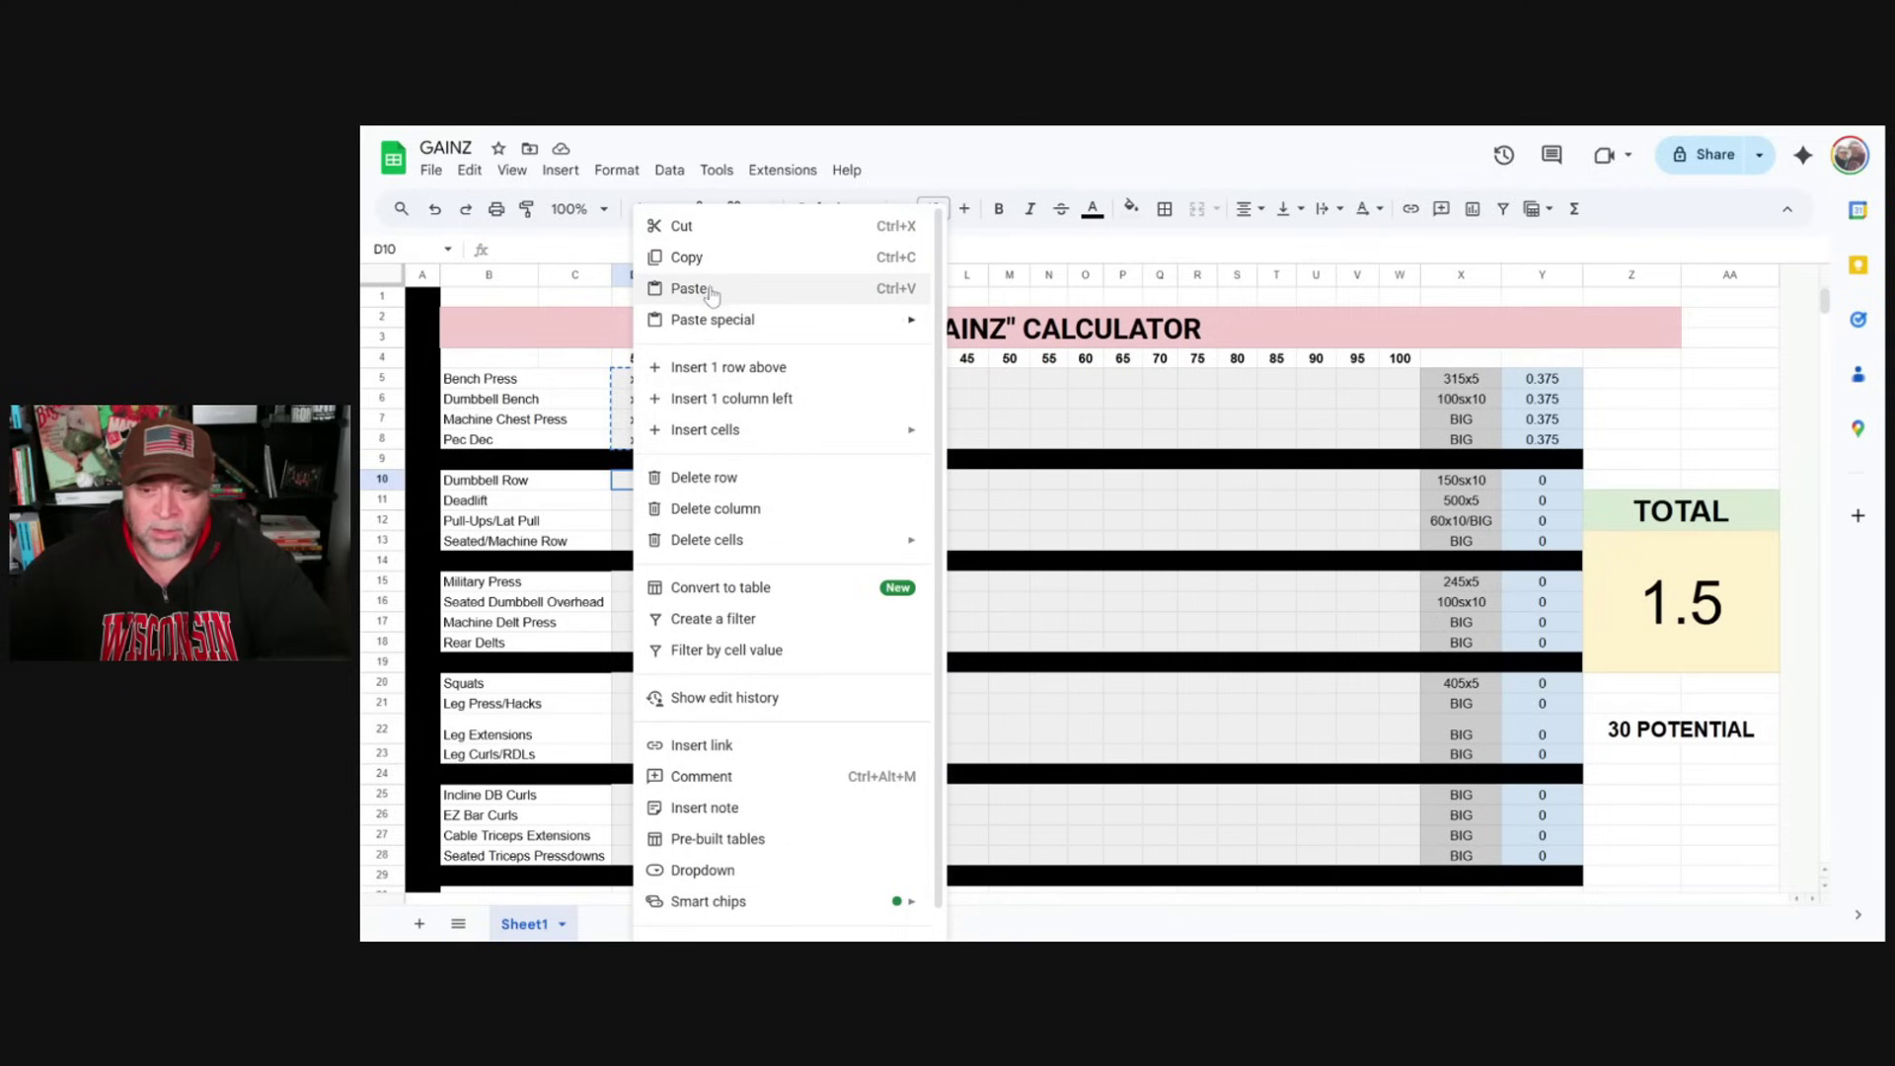
pyautogui.click(702, 288)
pyautogui.click(638, 588)
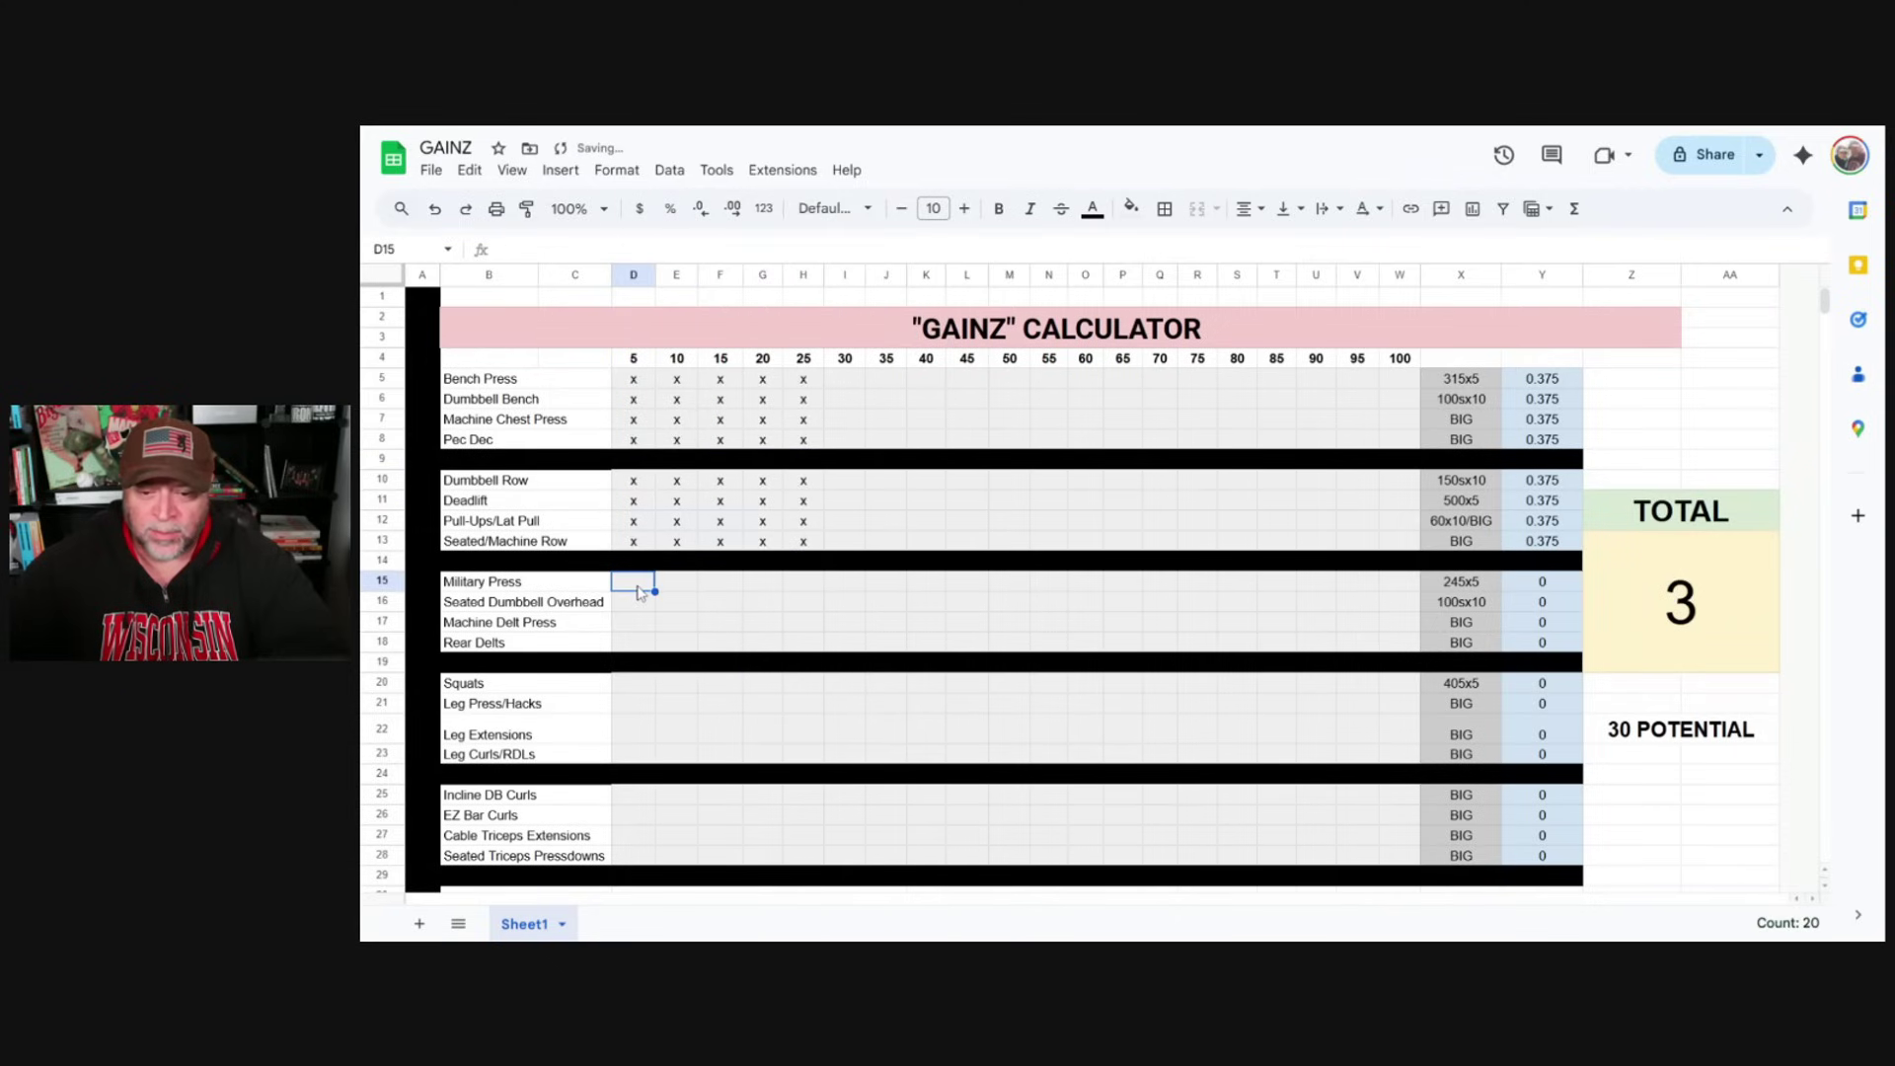
pyautogui.rightClick(639, 590)
pyautogui.click(703, 288)
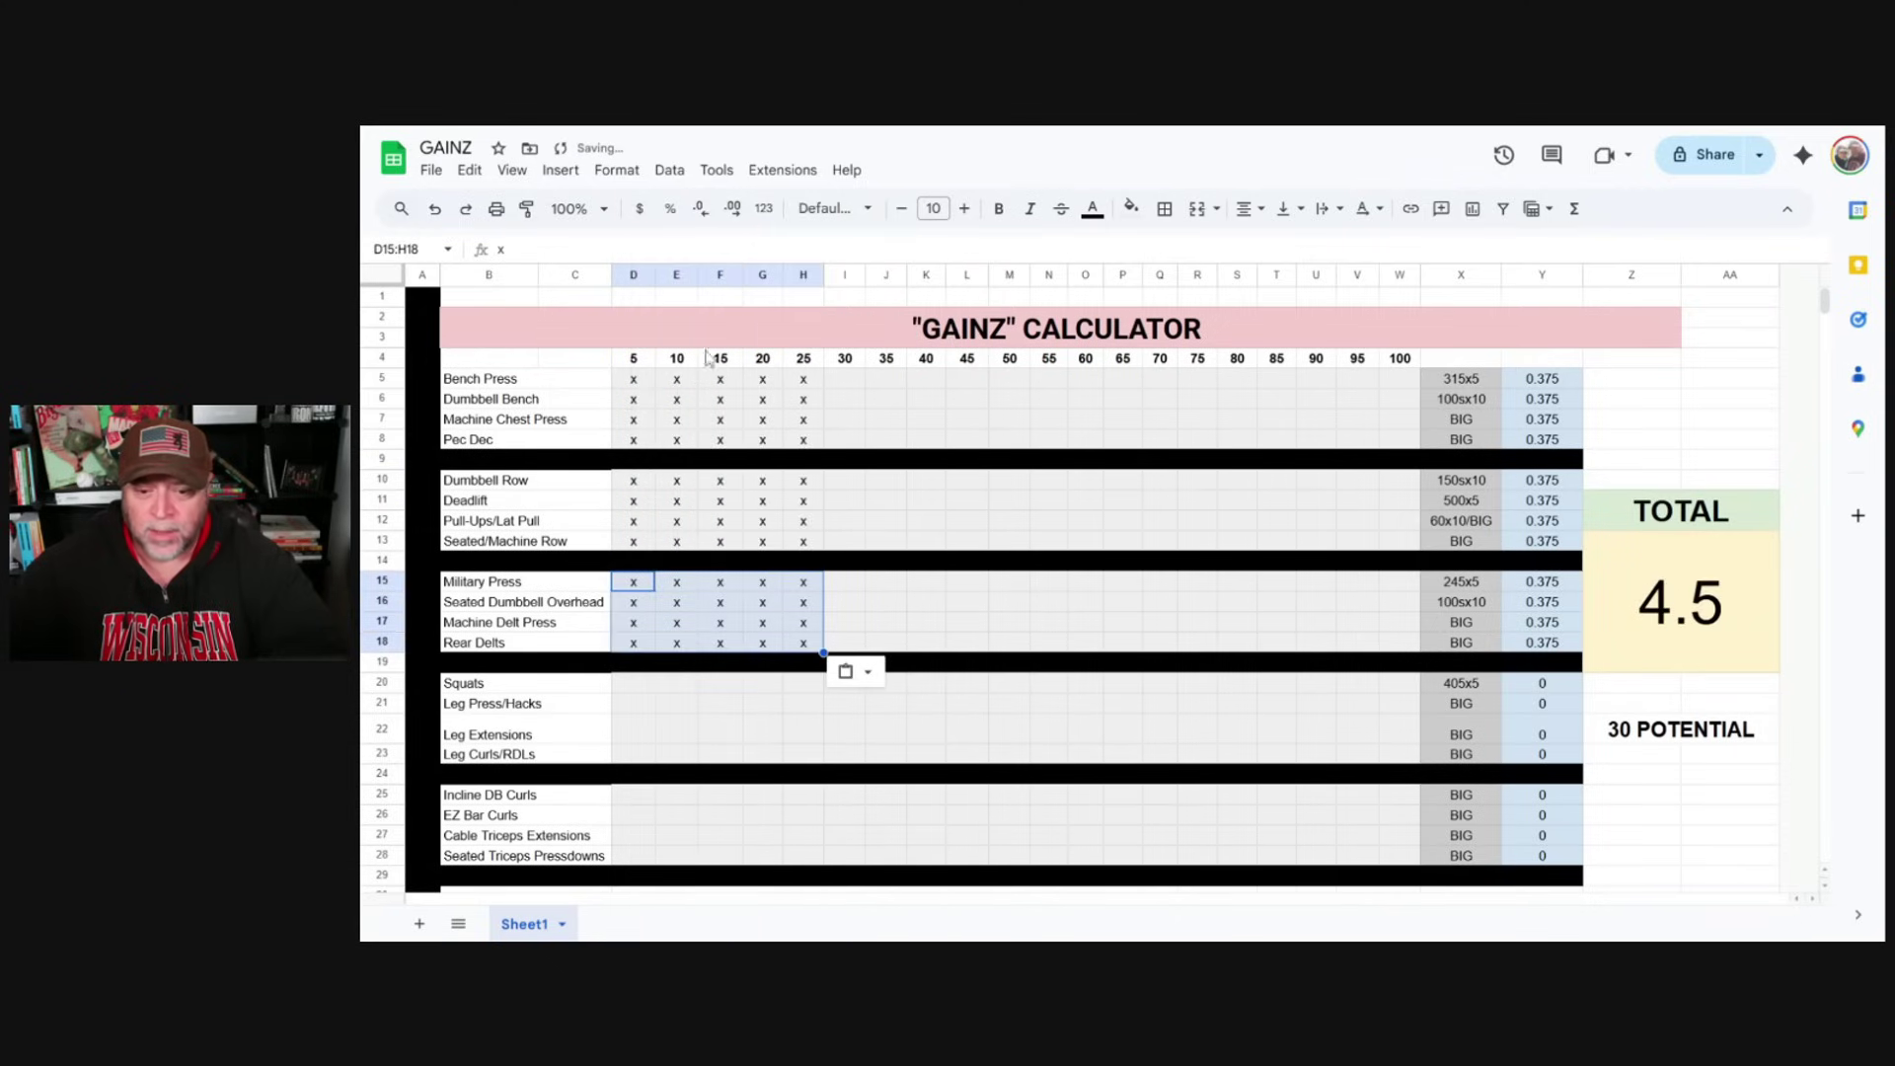
# Paste the x marks at D20 for legs and D25 for arms, then deselect
pyautogui.click(637, 689)
pyautogui.rightClick(637, 689)
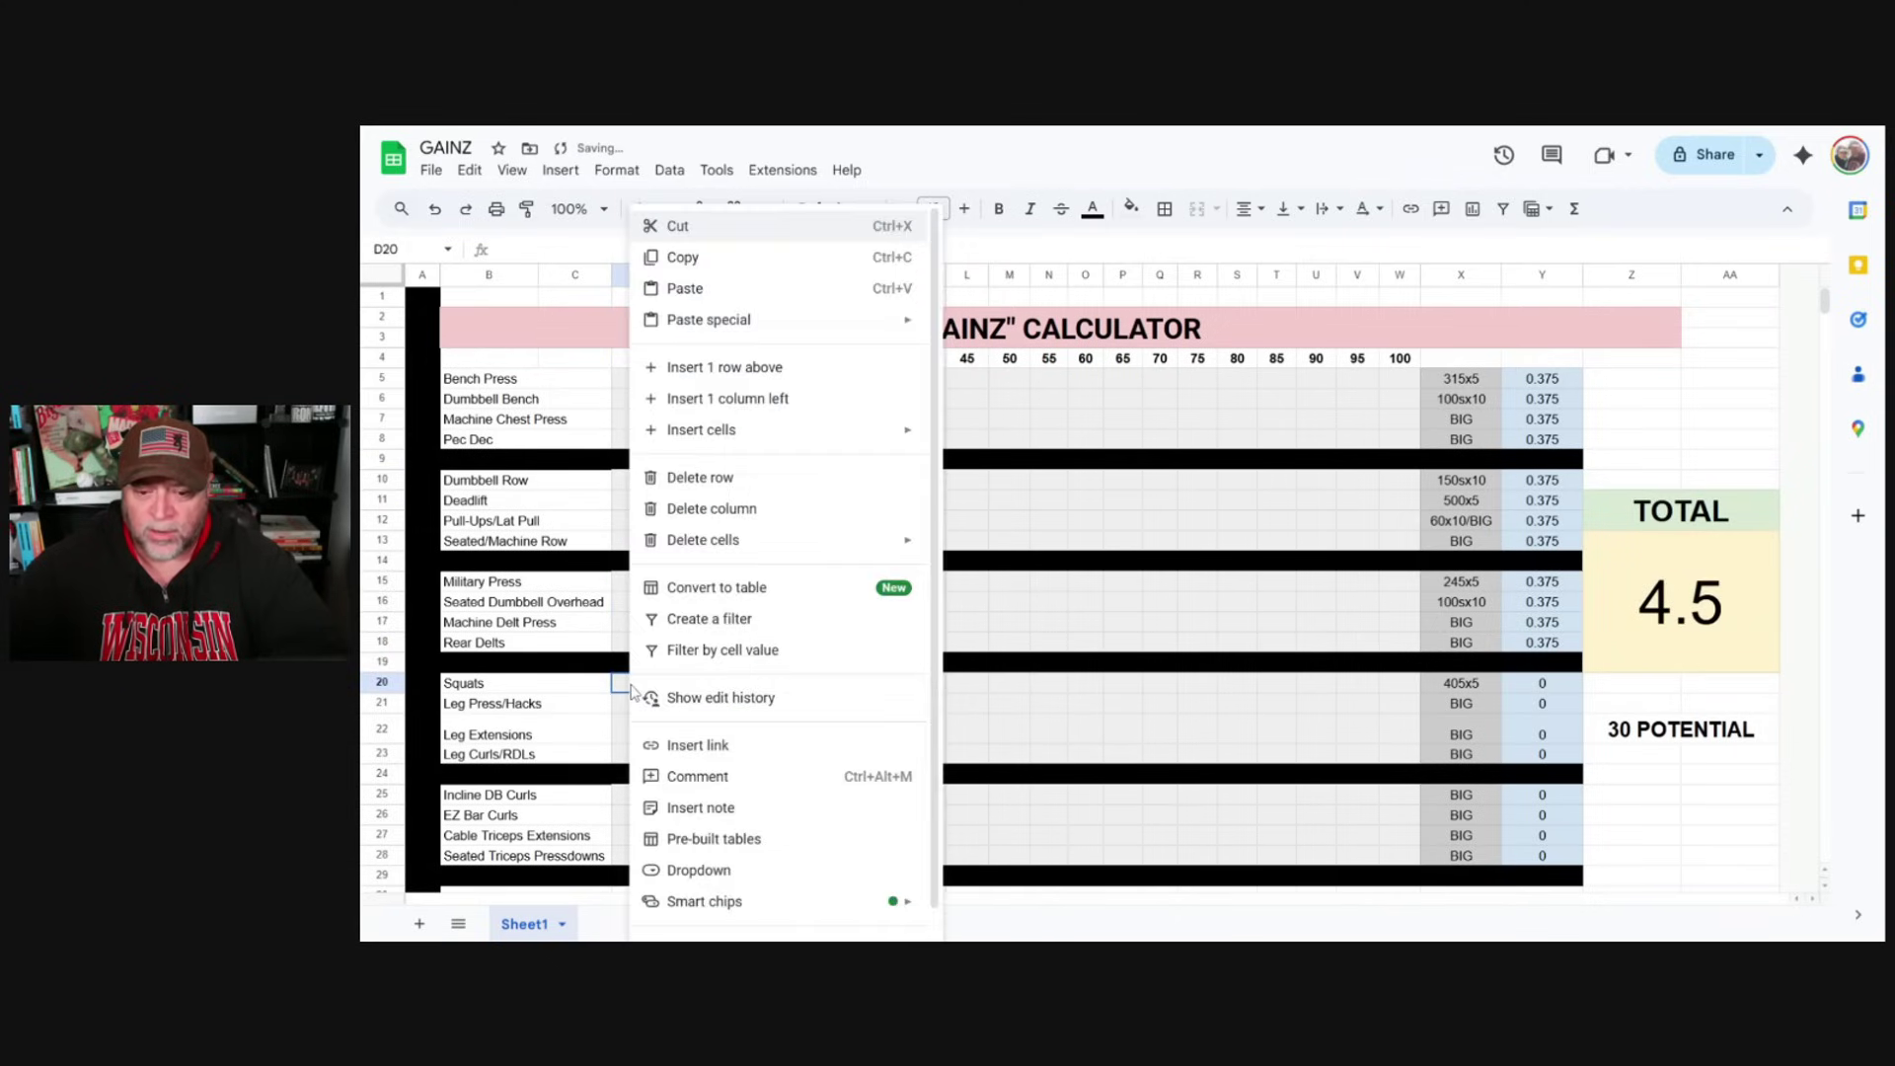
pyautogui.click(688, 288)
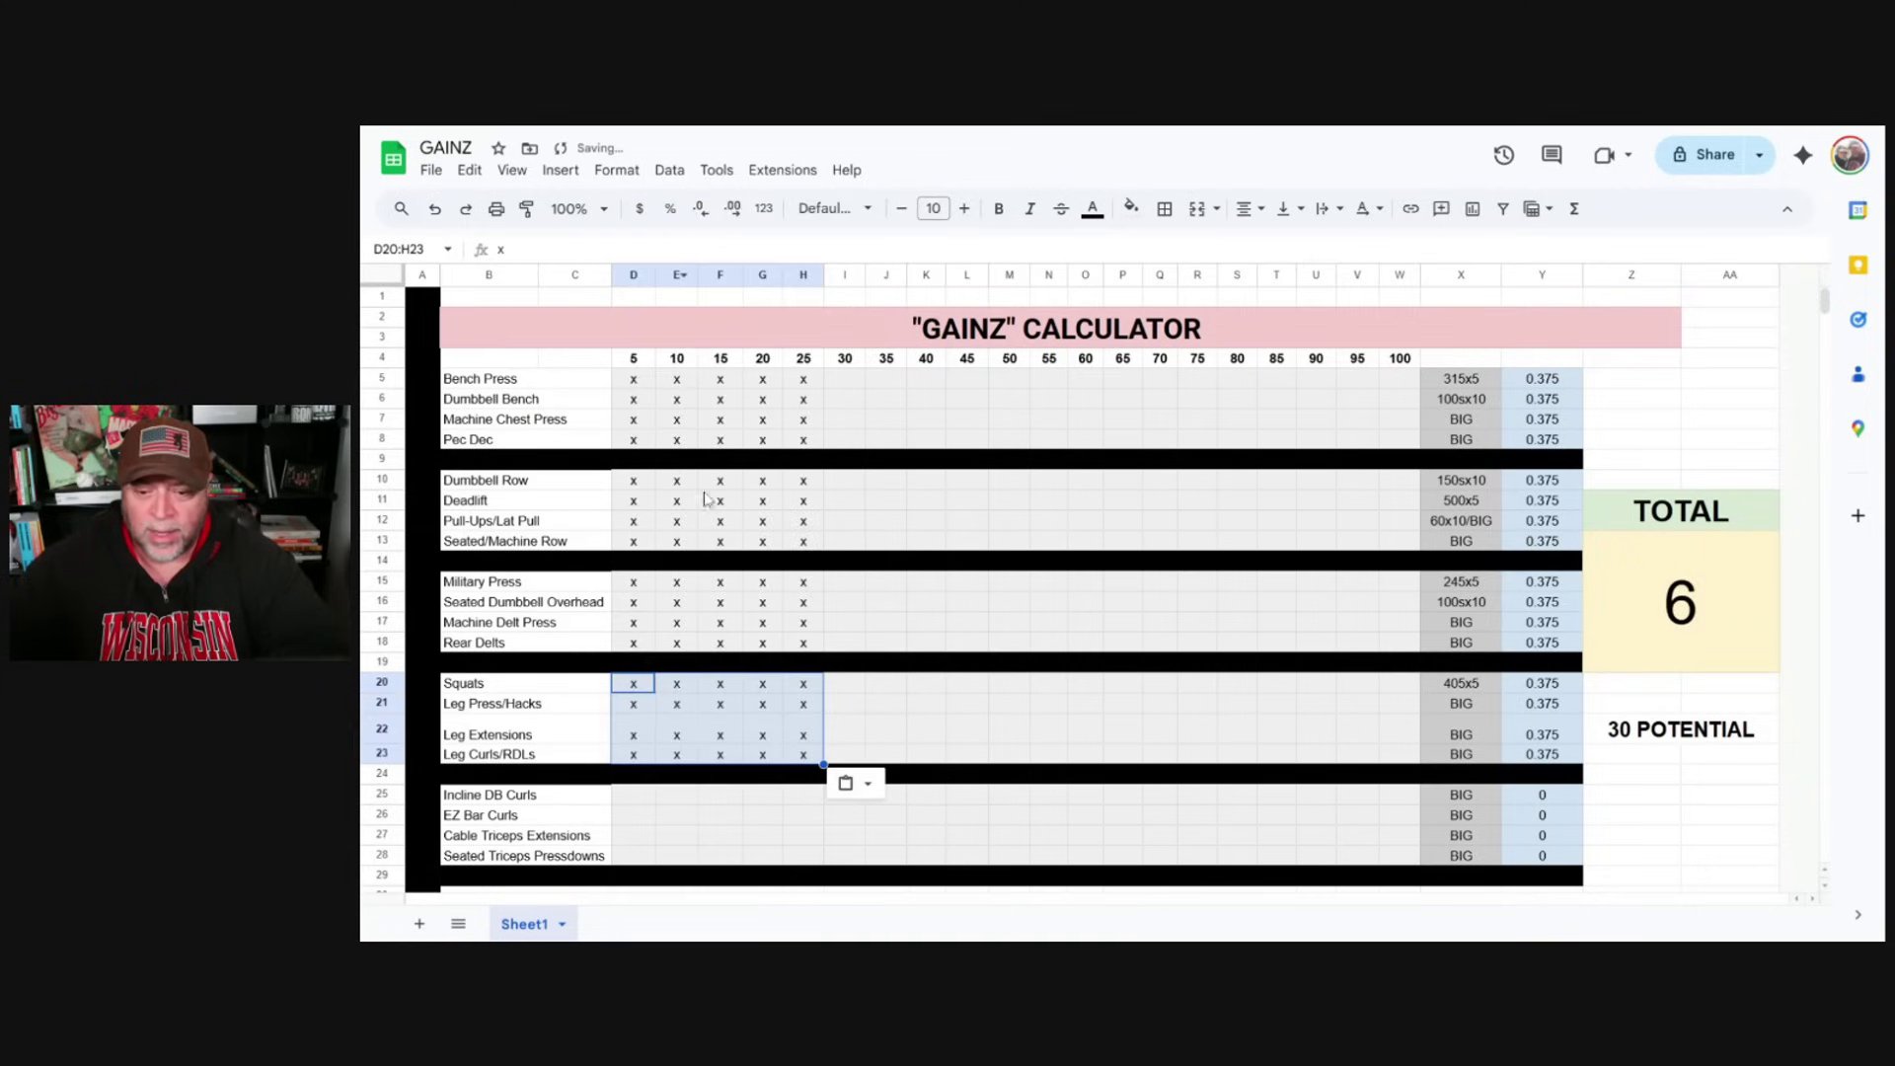
pyautogui.click(632, 797)
pyautogui.rightClick(632, 797)
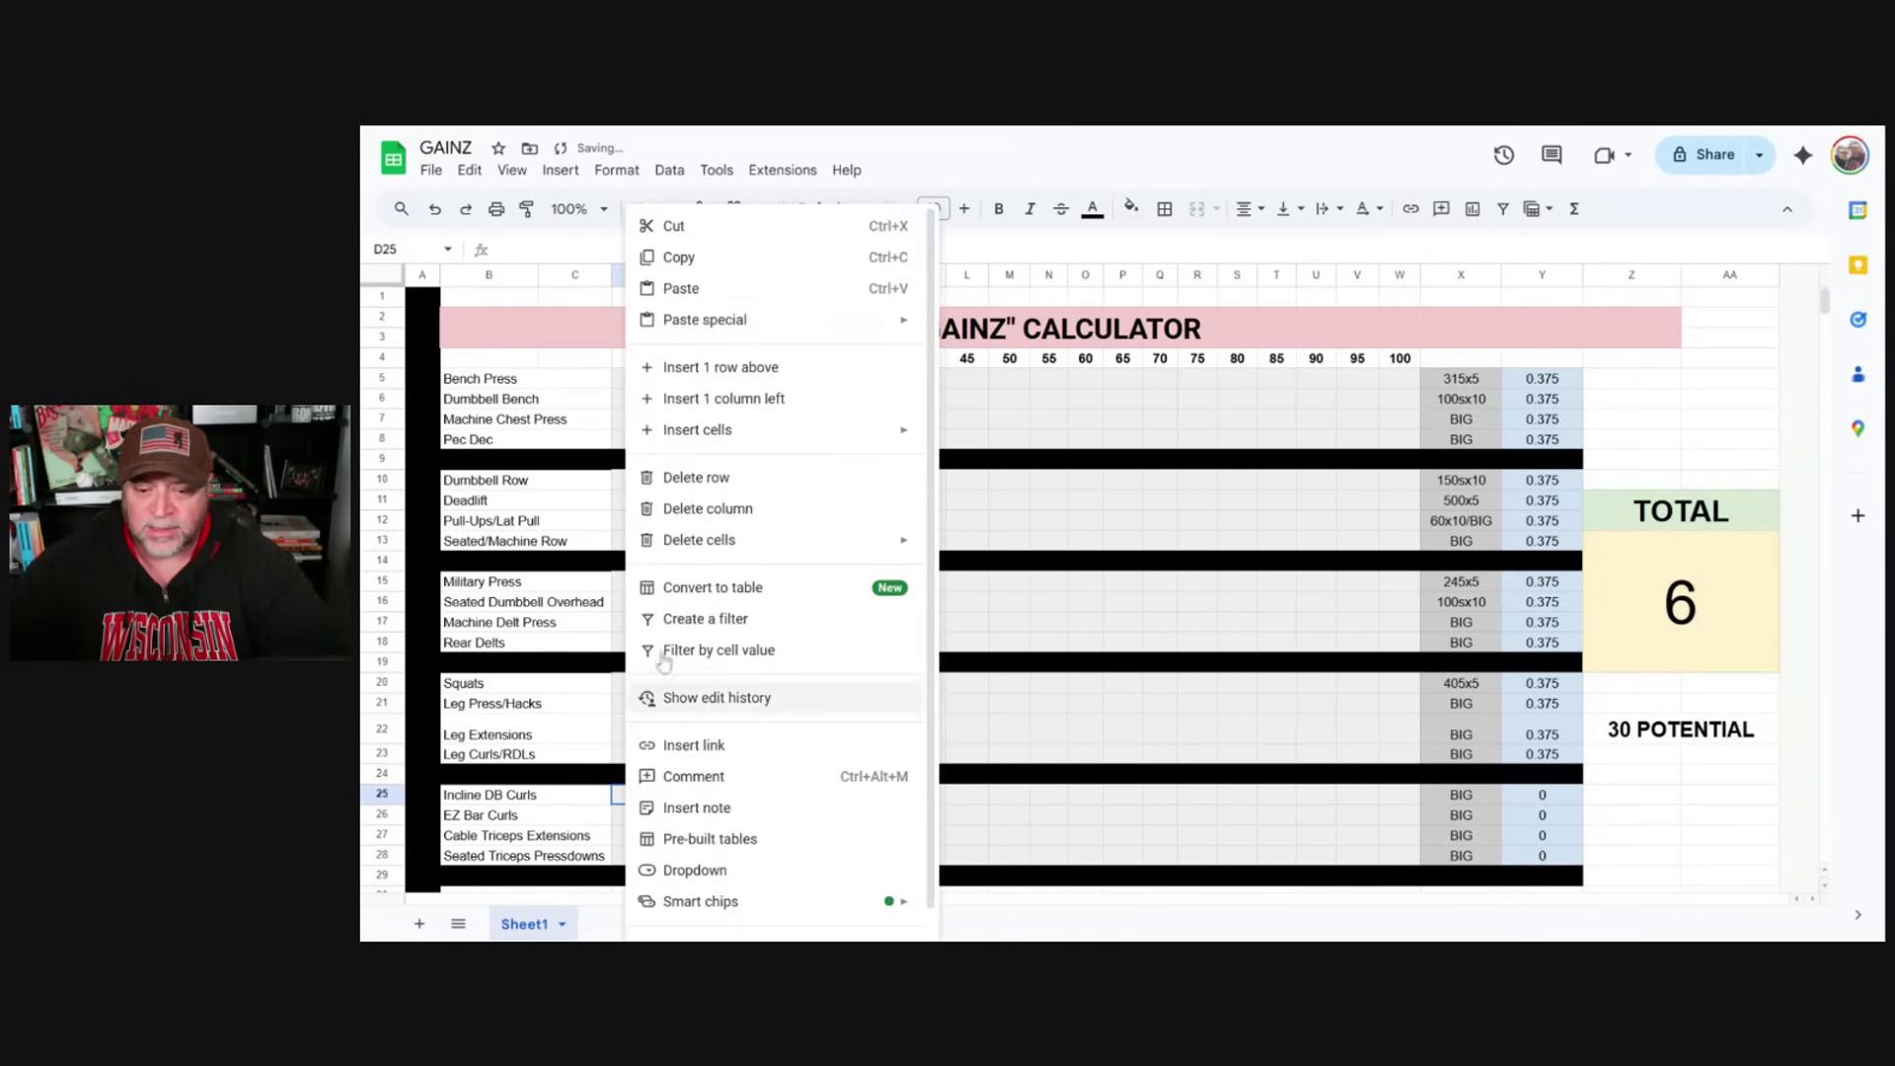
pyautogui.click(681, 292)
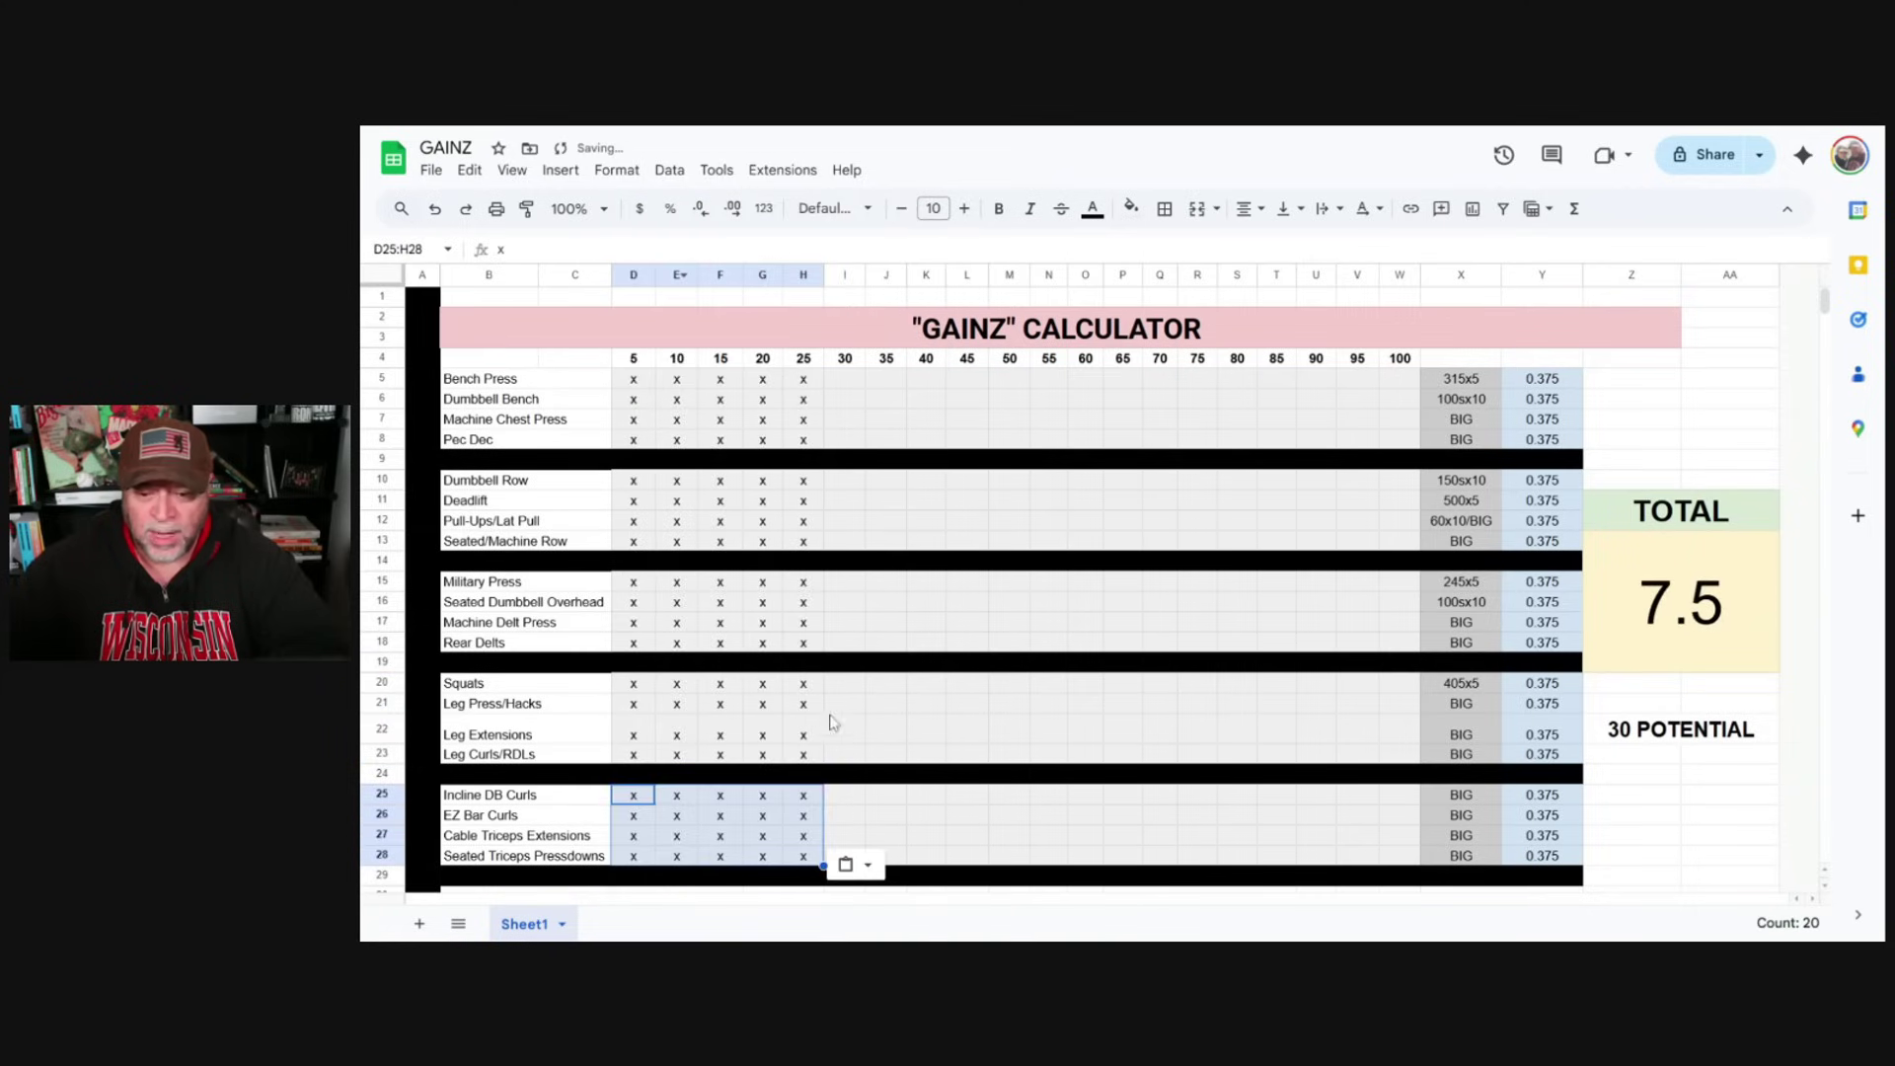
pyautogui.click(1044, 603)
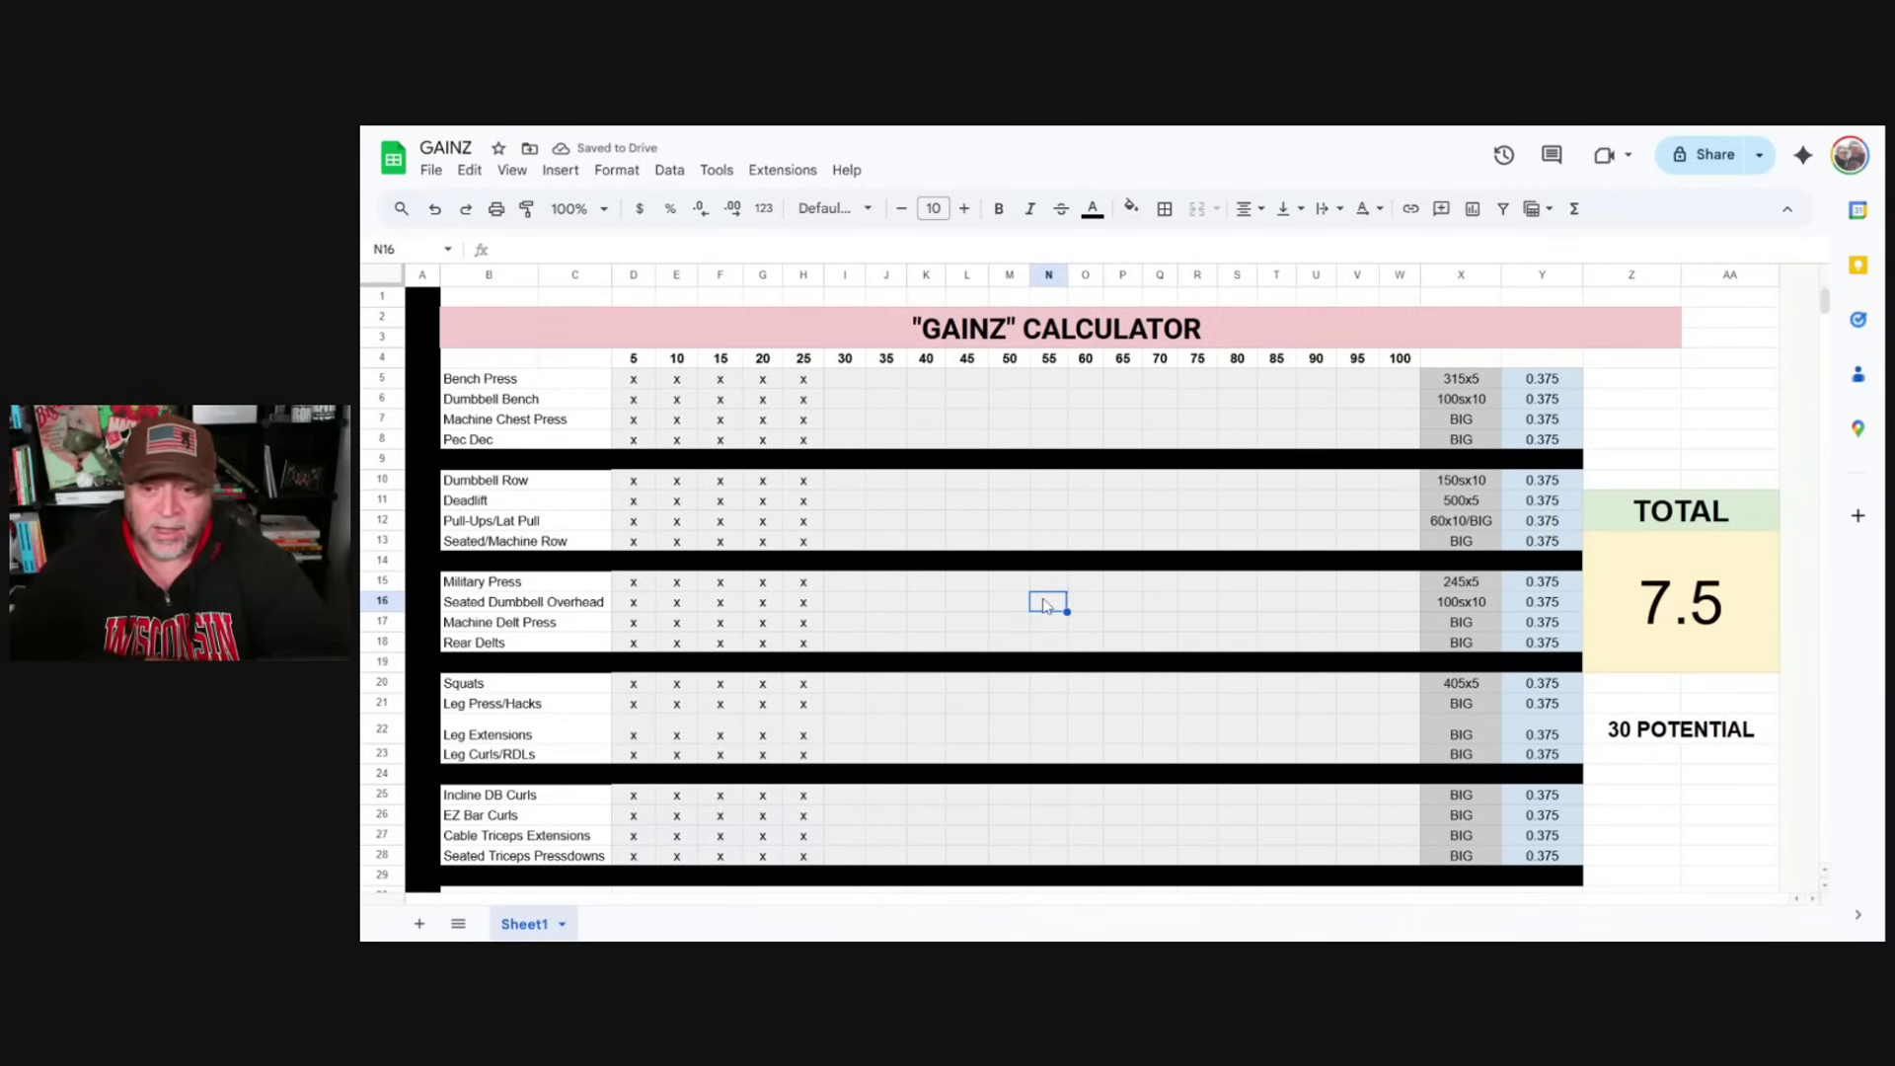
# Paste the D5:H28 x marks at I5 to fill columns 30–50, then check the TOTAL formula
pyautogui.moveTo(632, 379); pyautogui.dragTo(805, 855)
pyautogui.hotkey('ctrl', 'c')
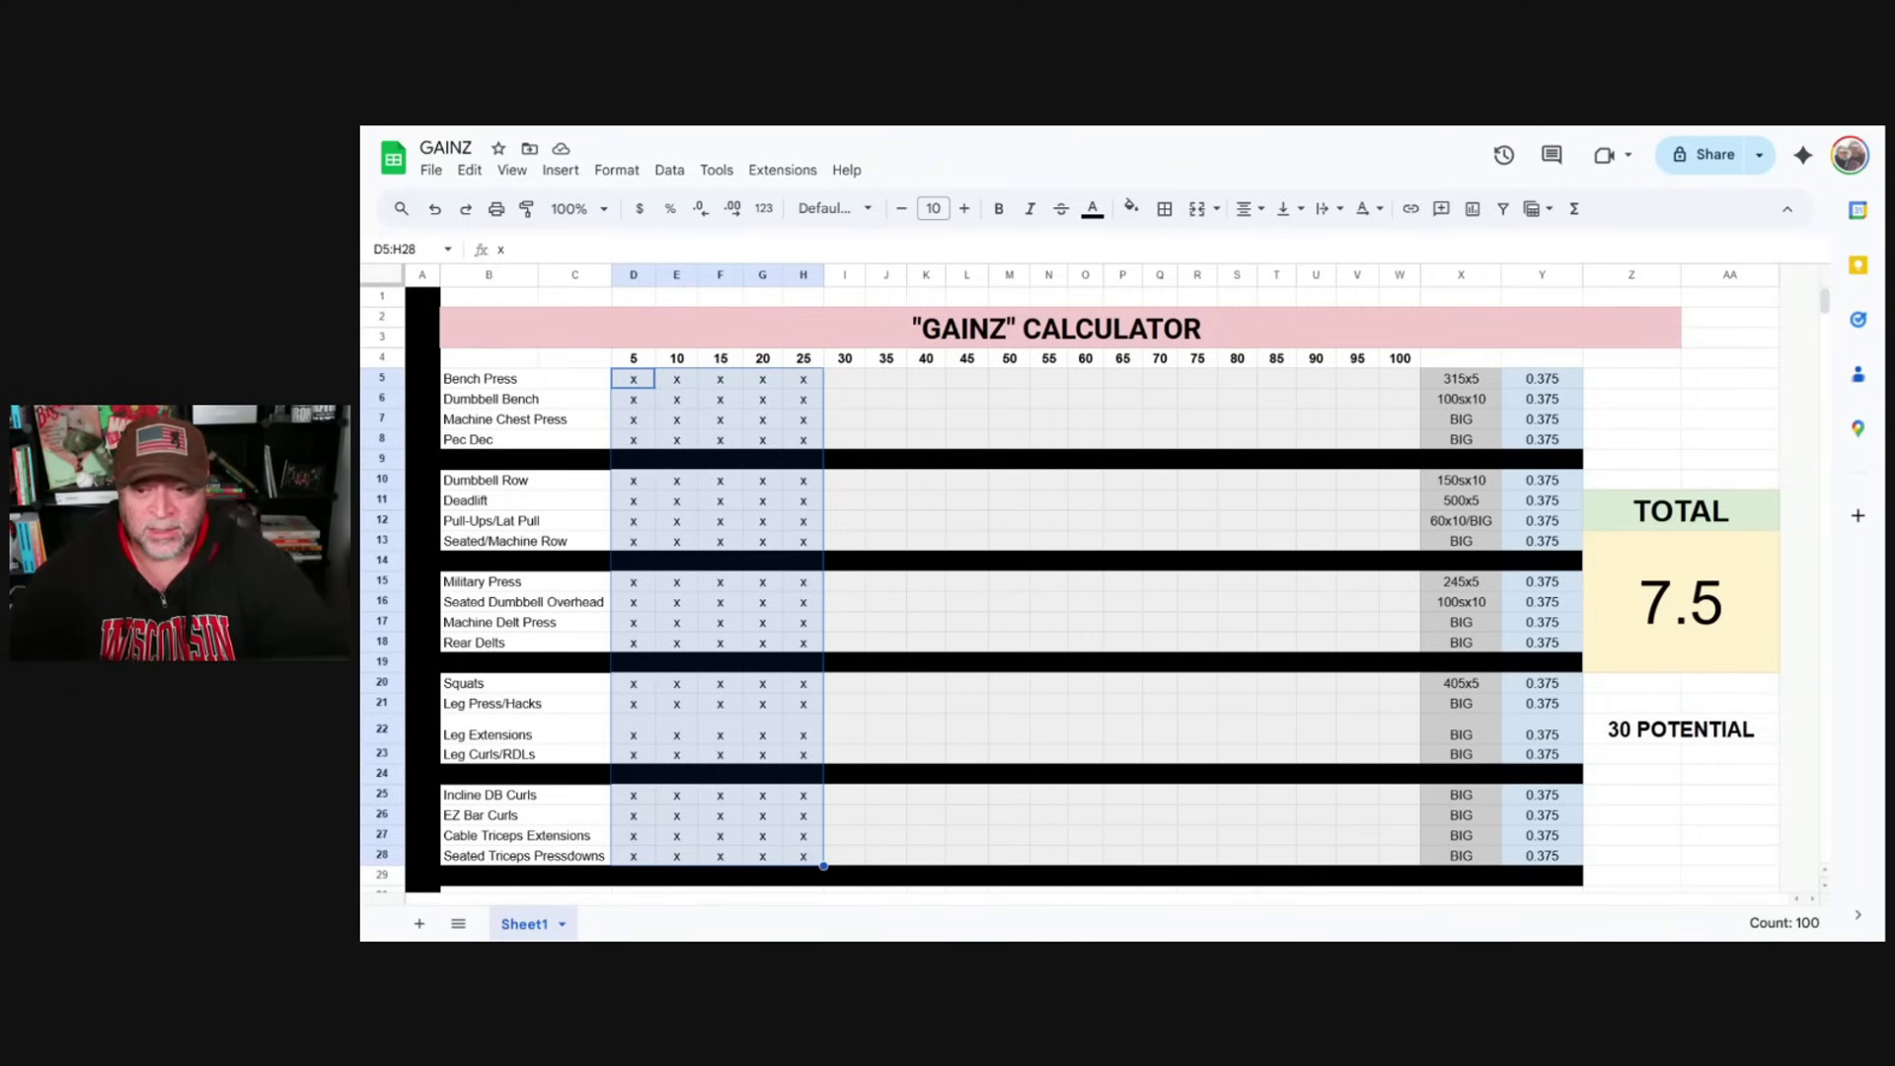
pyautogui.click(844, 378)
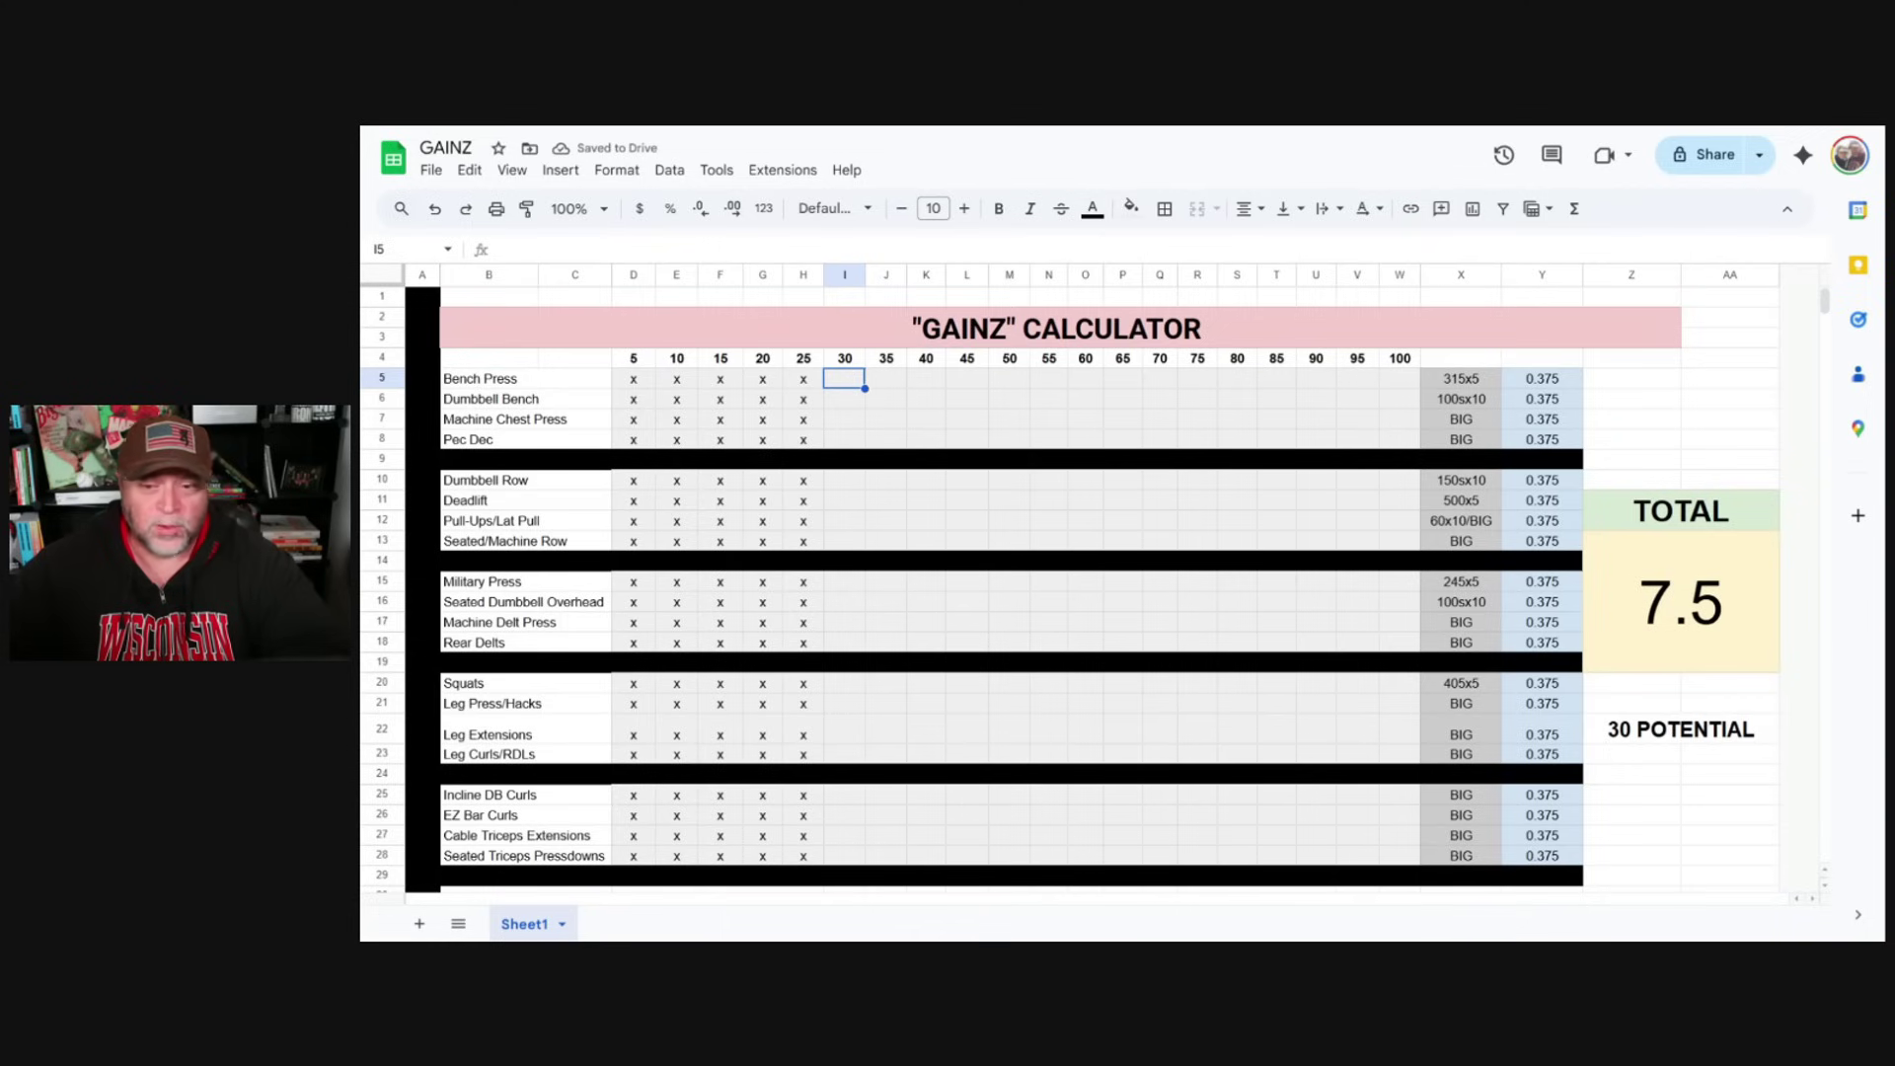
pyautogui.rightClick(848, 382)
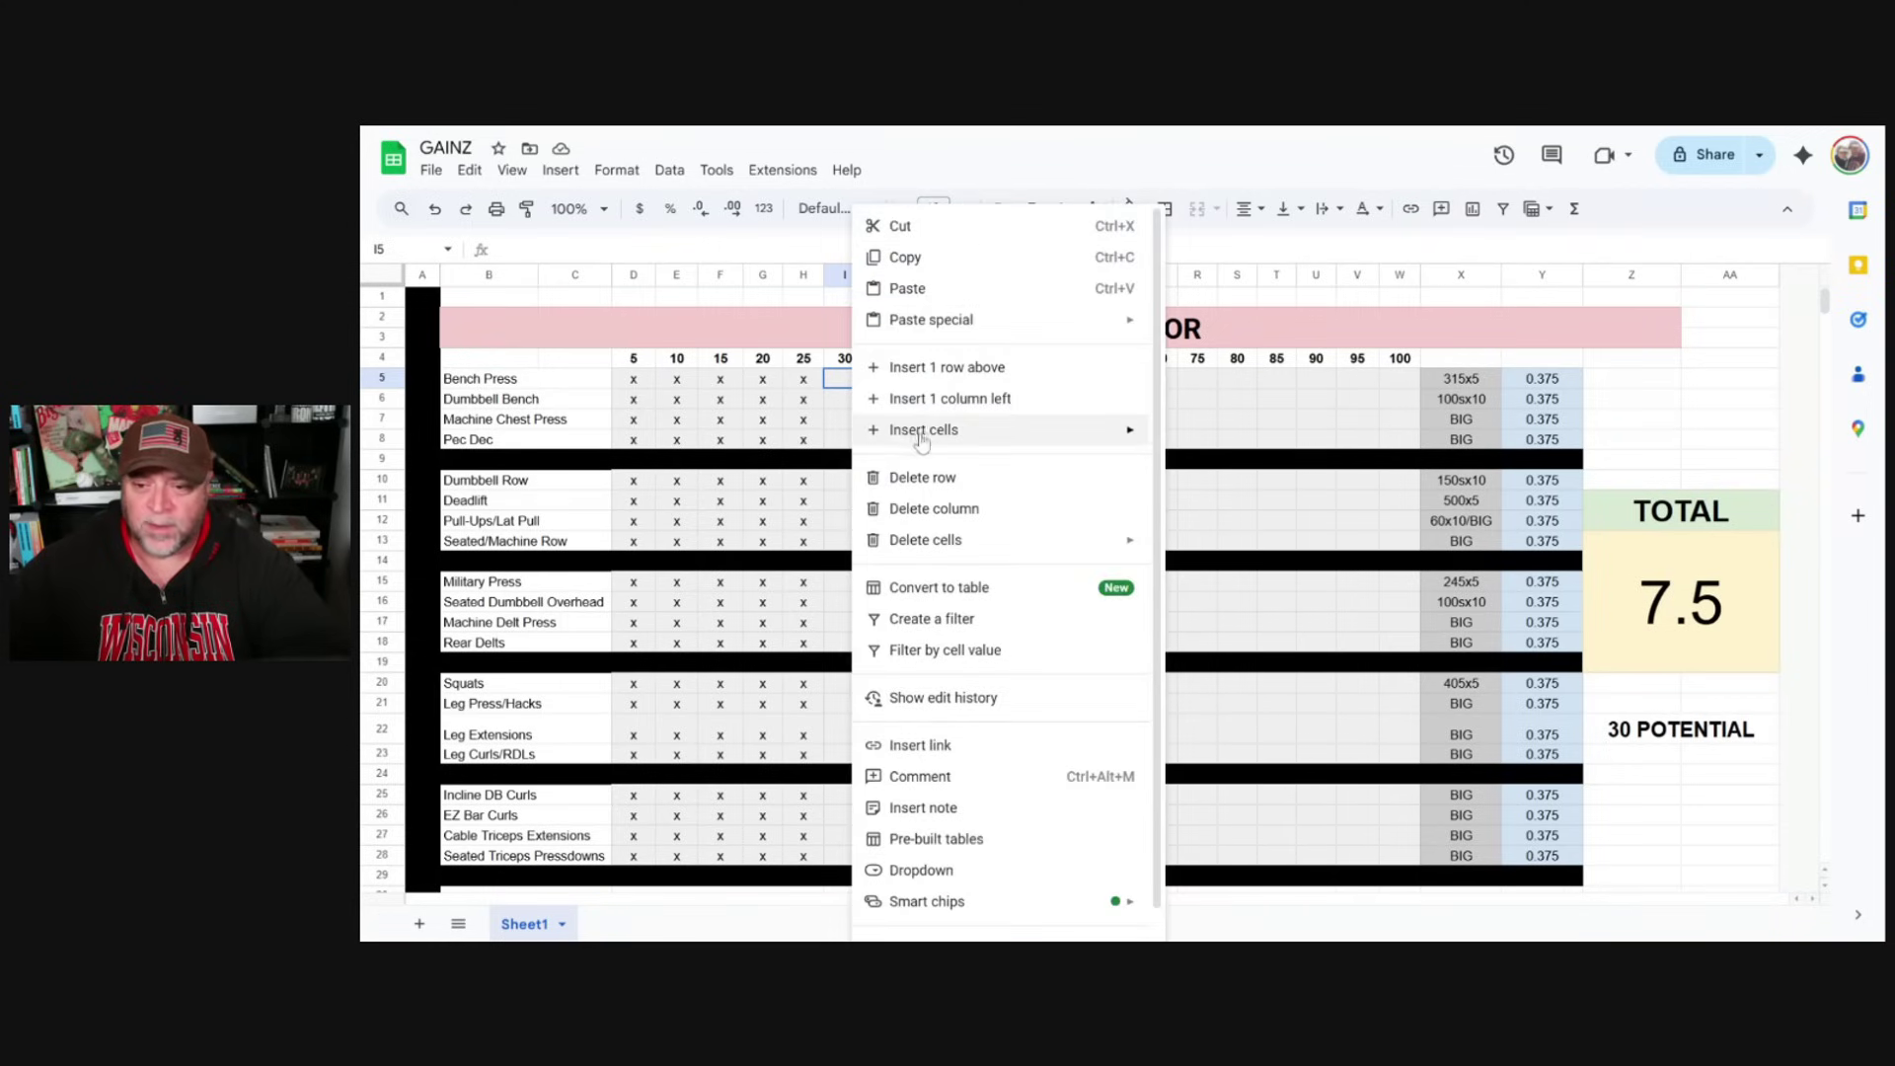
pyautogui.click(938, 288)
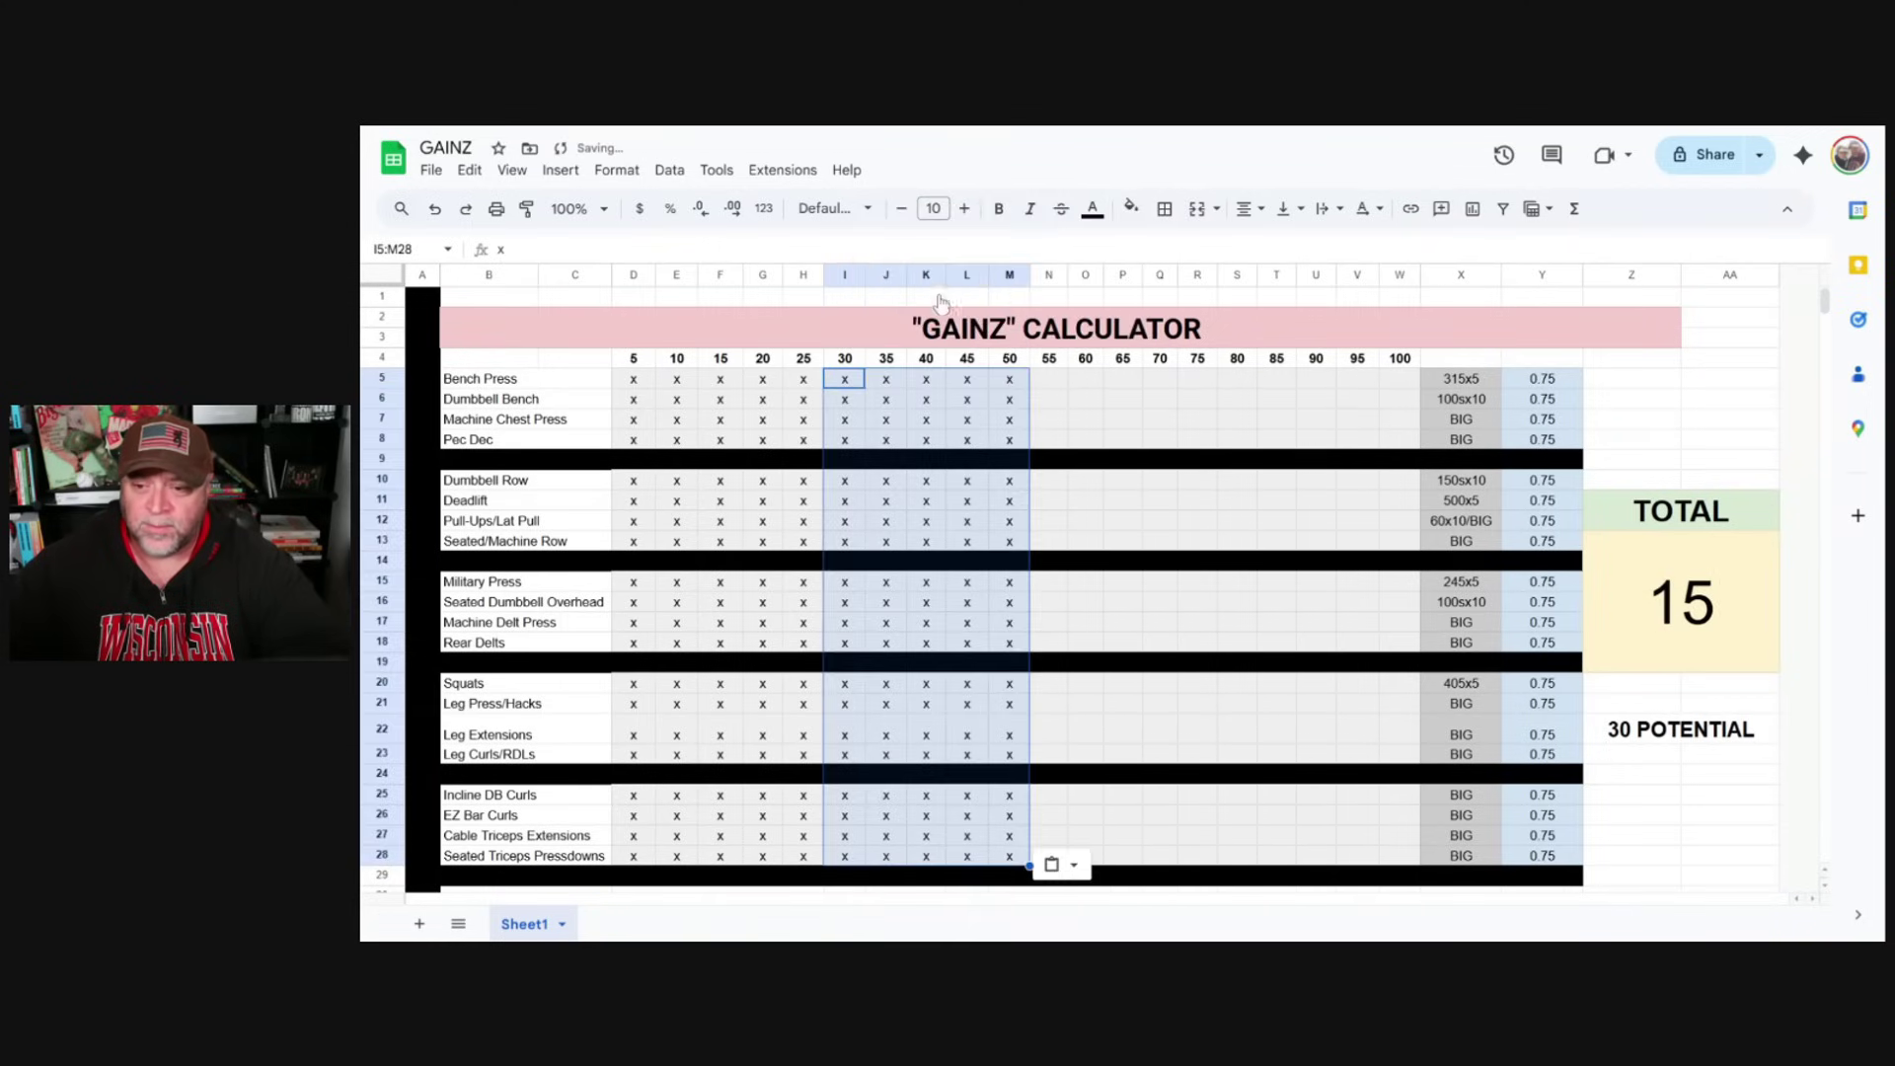
pyautogui.click(1670, 607)
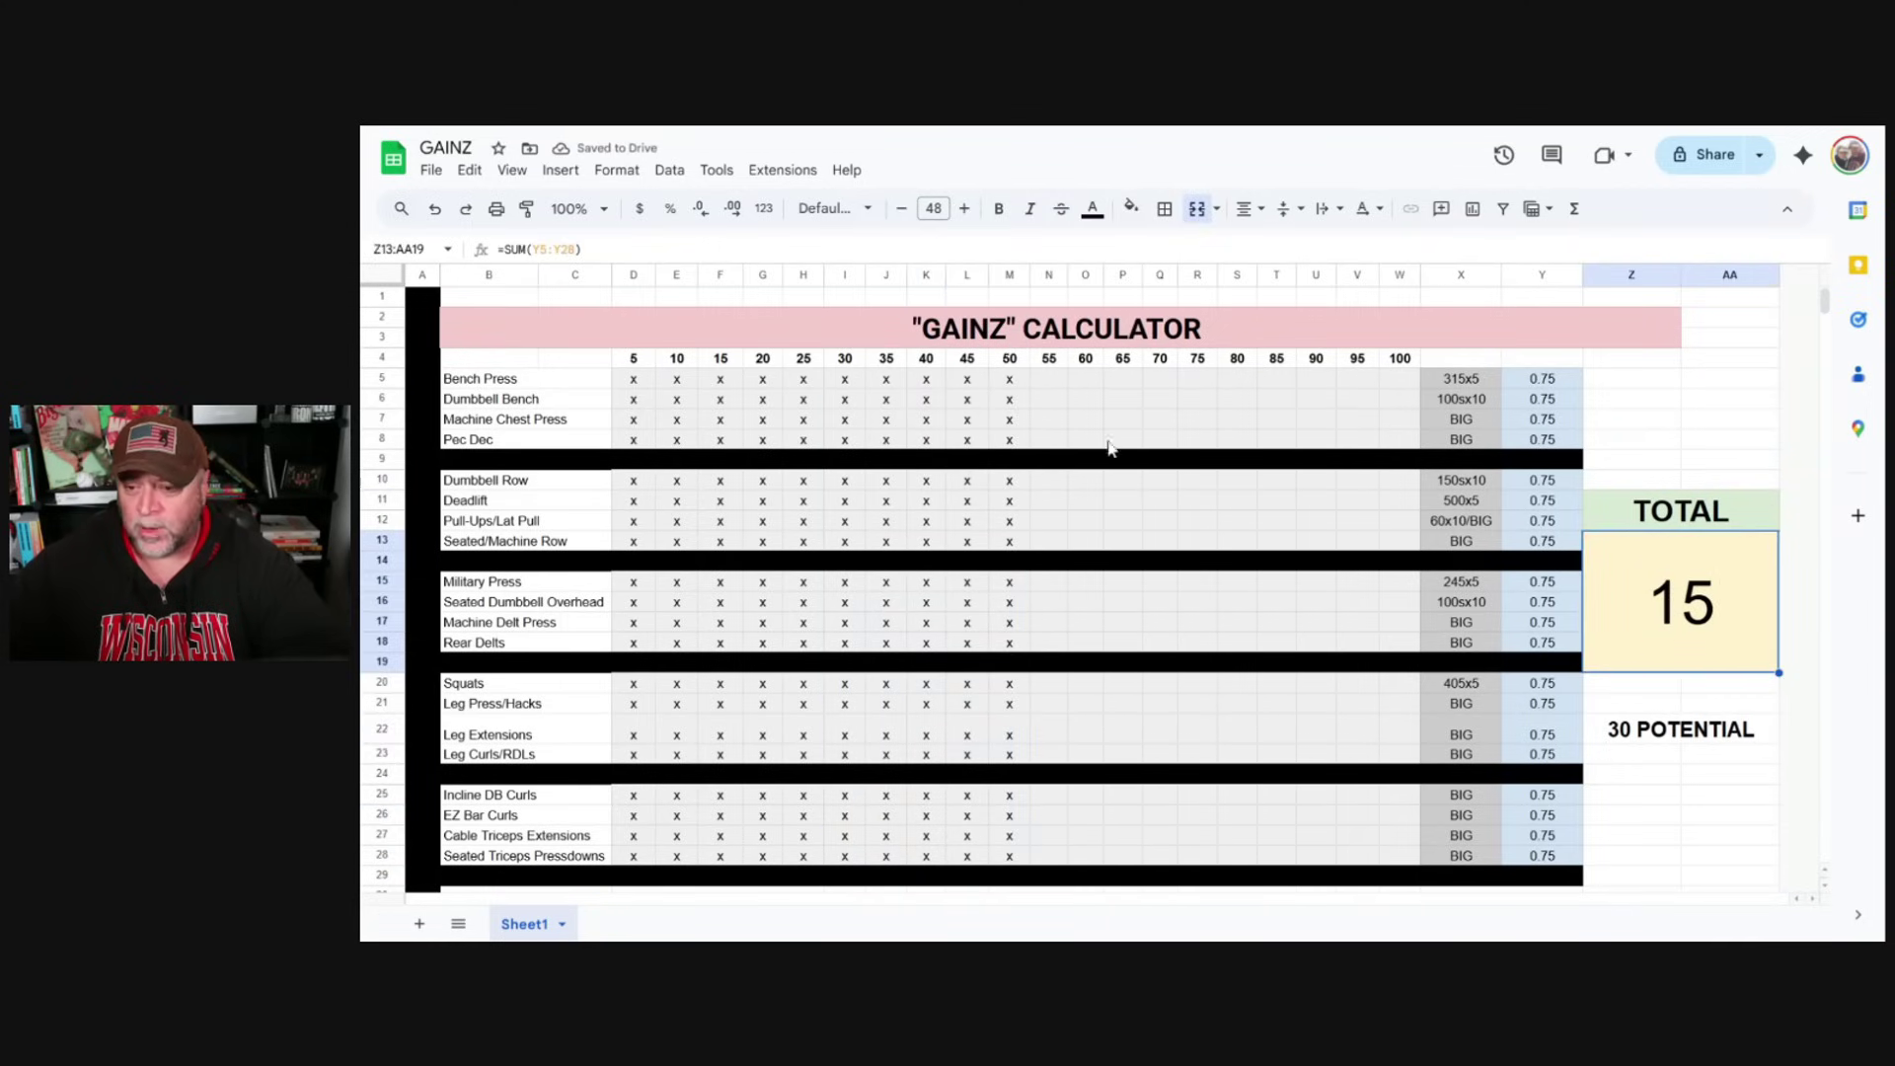
# Paste the x marks at N5 and S5 to fill columns 55–100, then verify TOTAL's SUM
pyautogui.click(1048, 382)
pyautogui.rightClick(1049, 386)
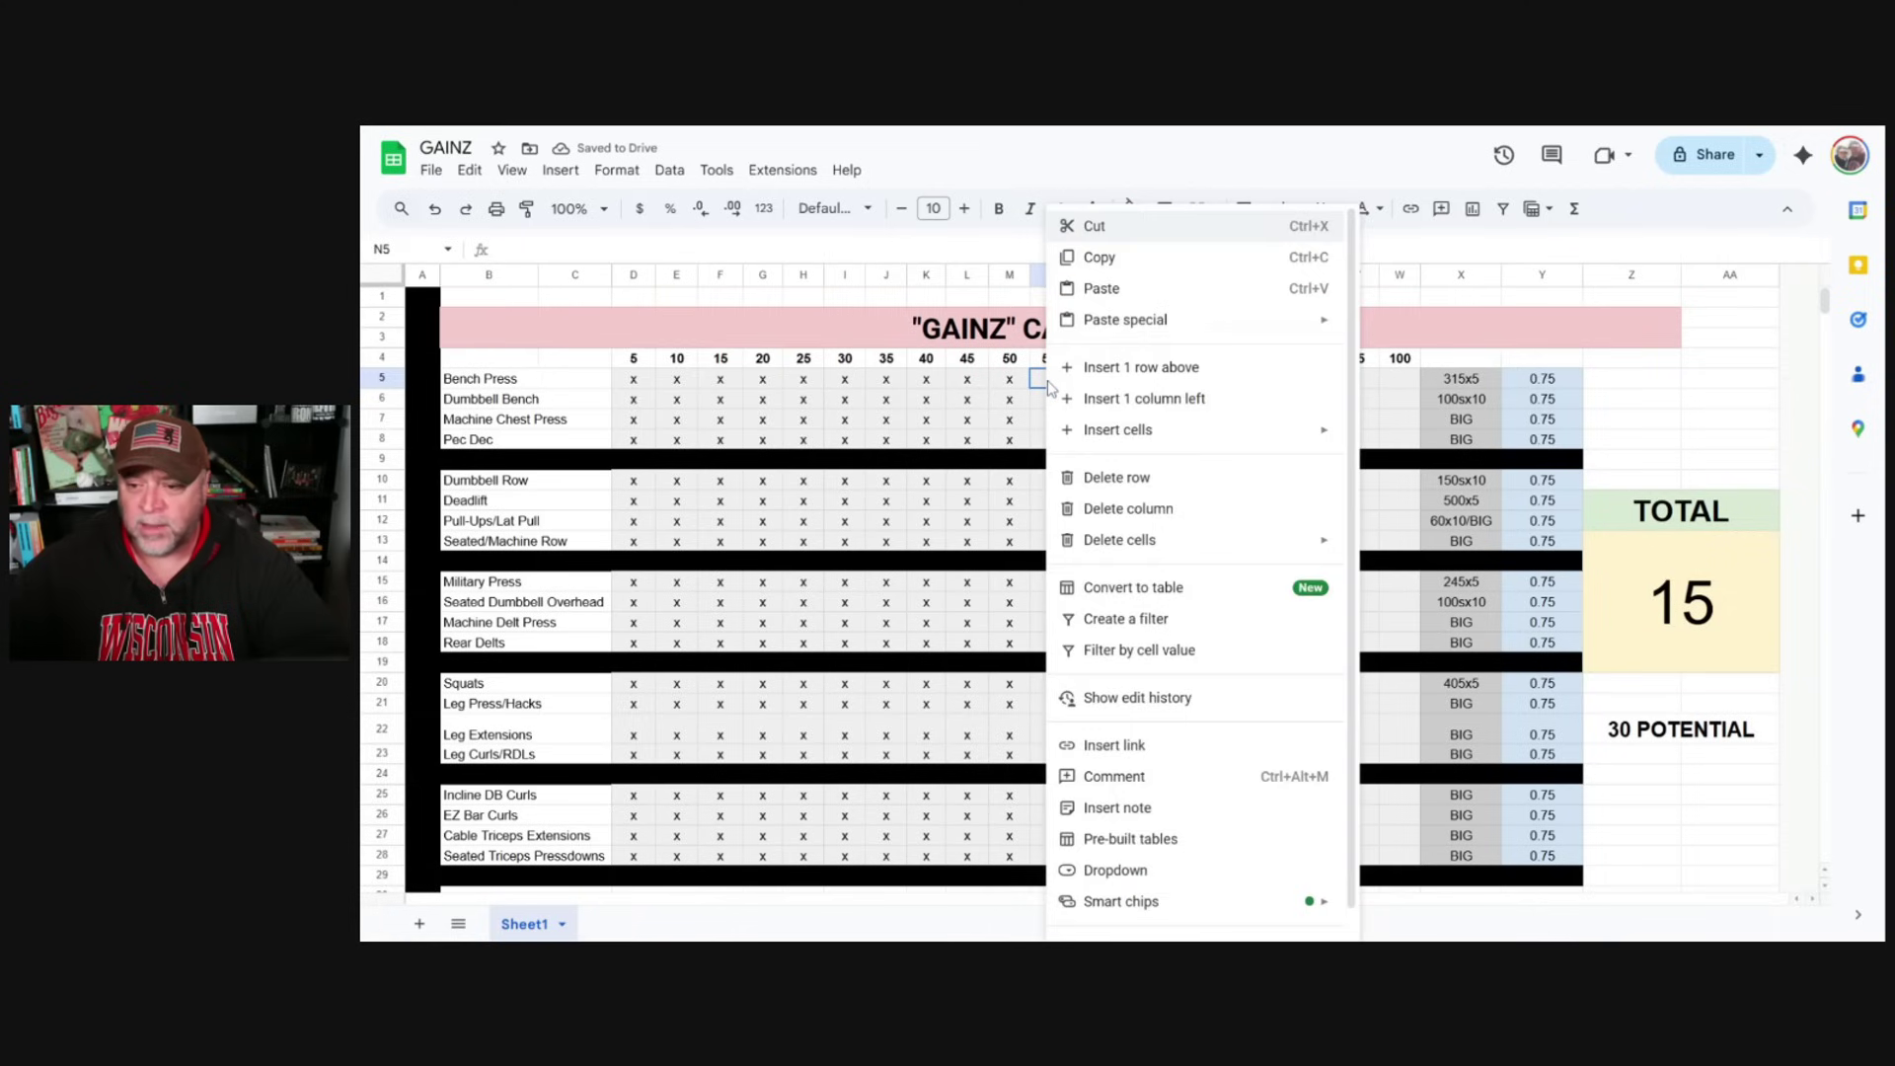
pyautogui.click(1096, 284)
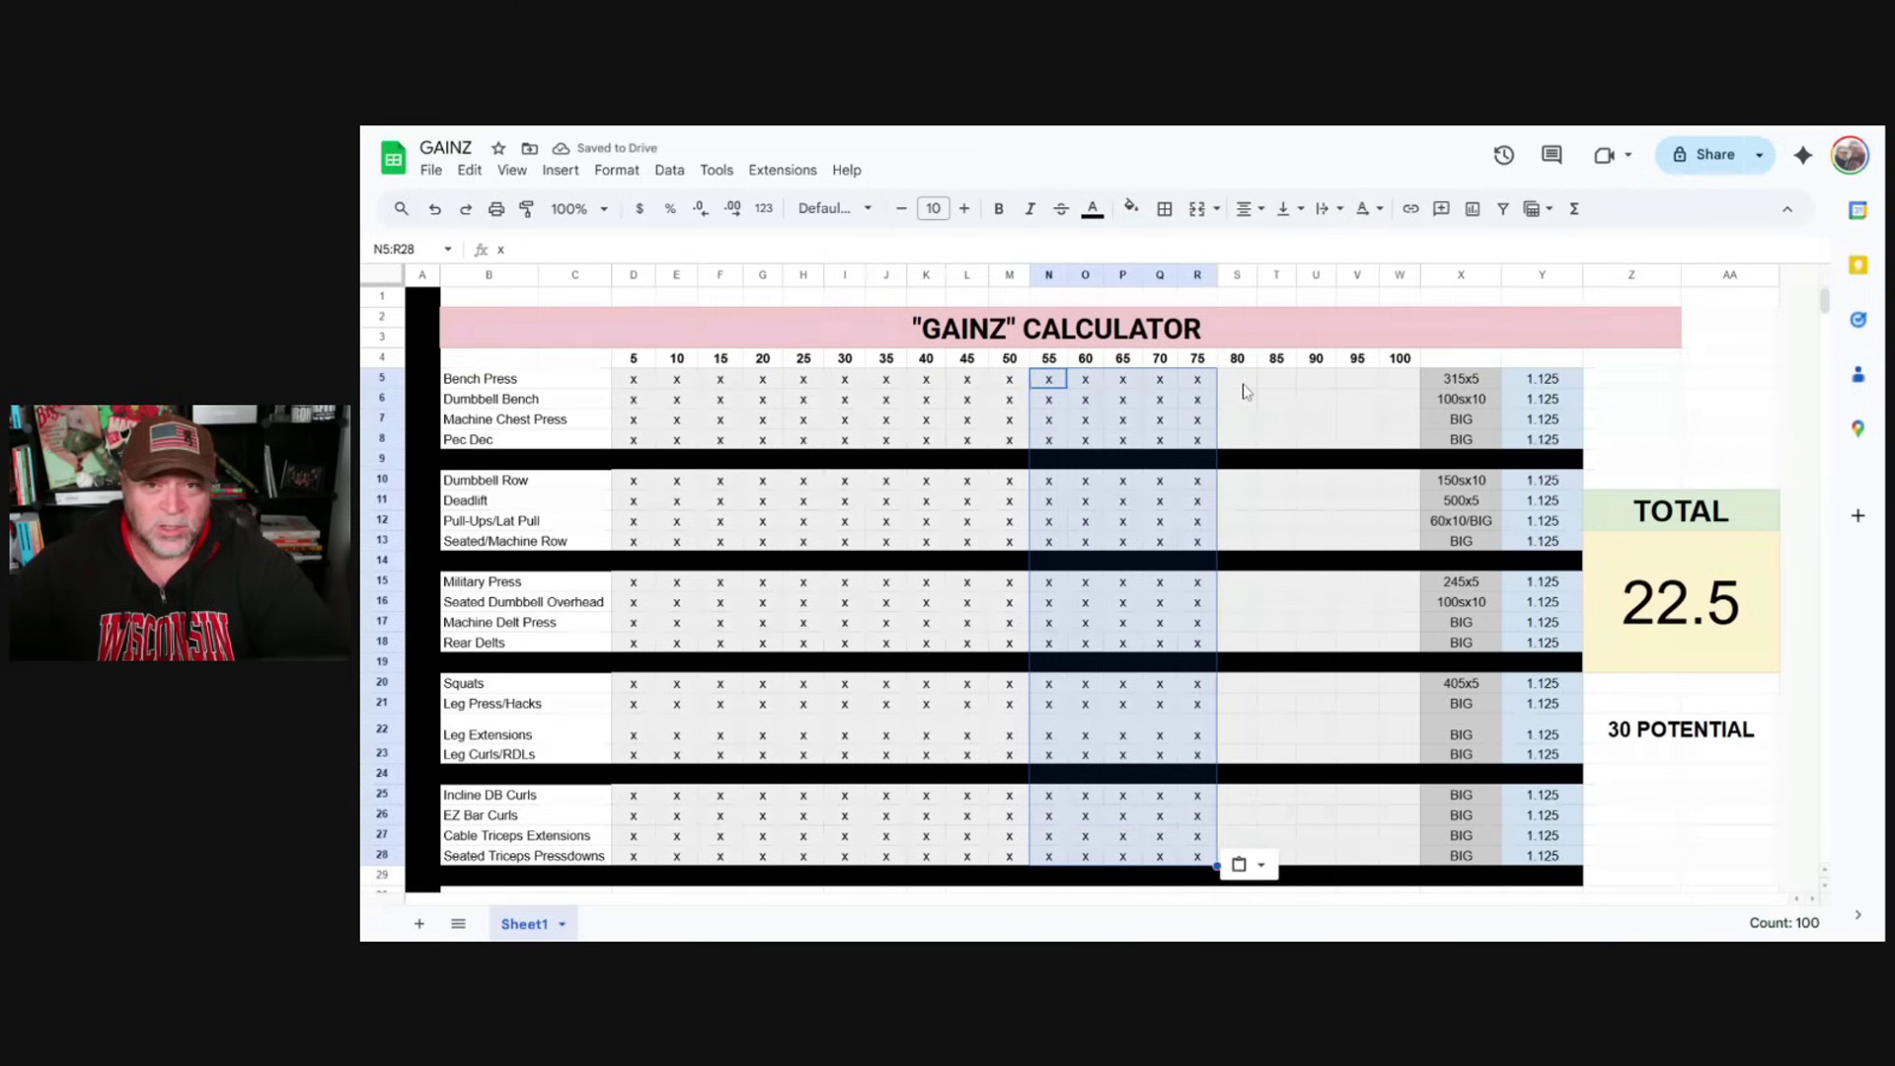
pyautogui.click(1241, 383)
pyautogui.rightClick(1241, 384)
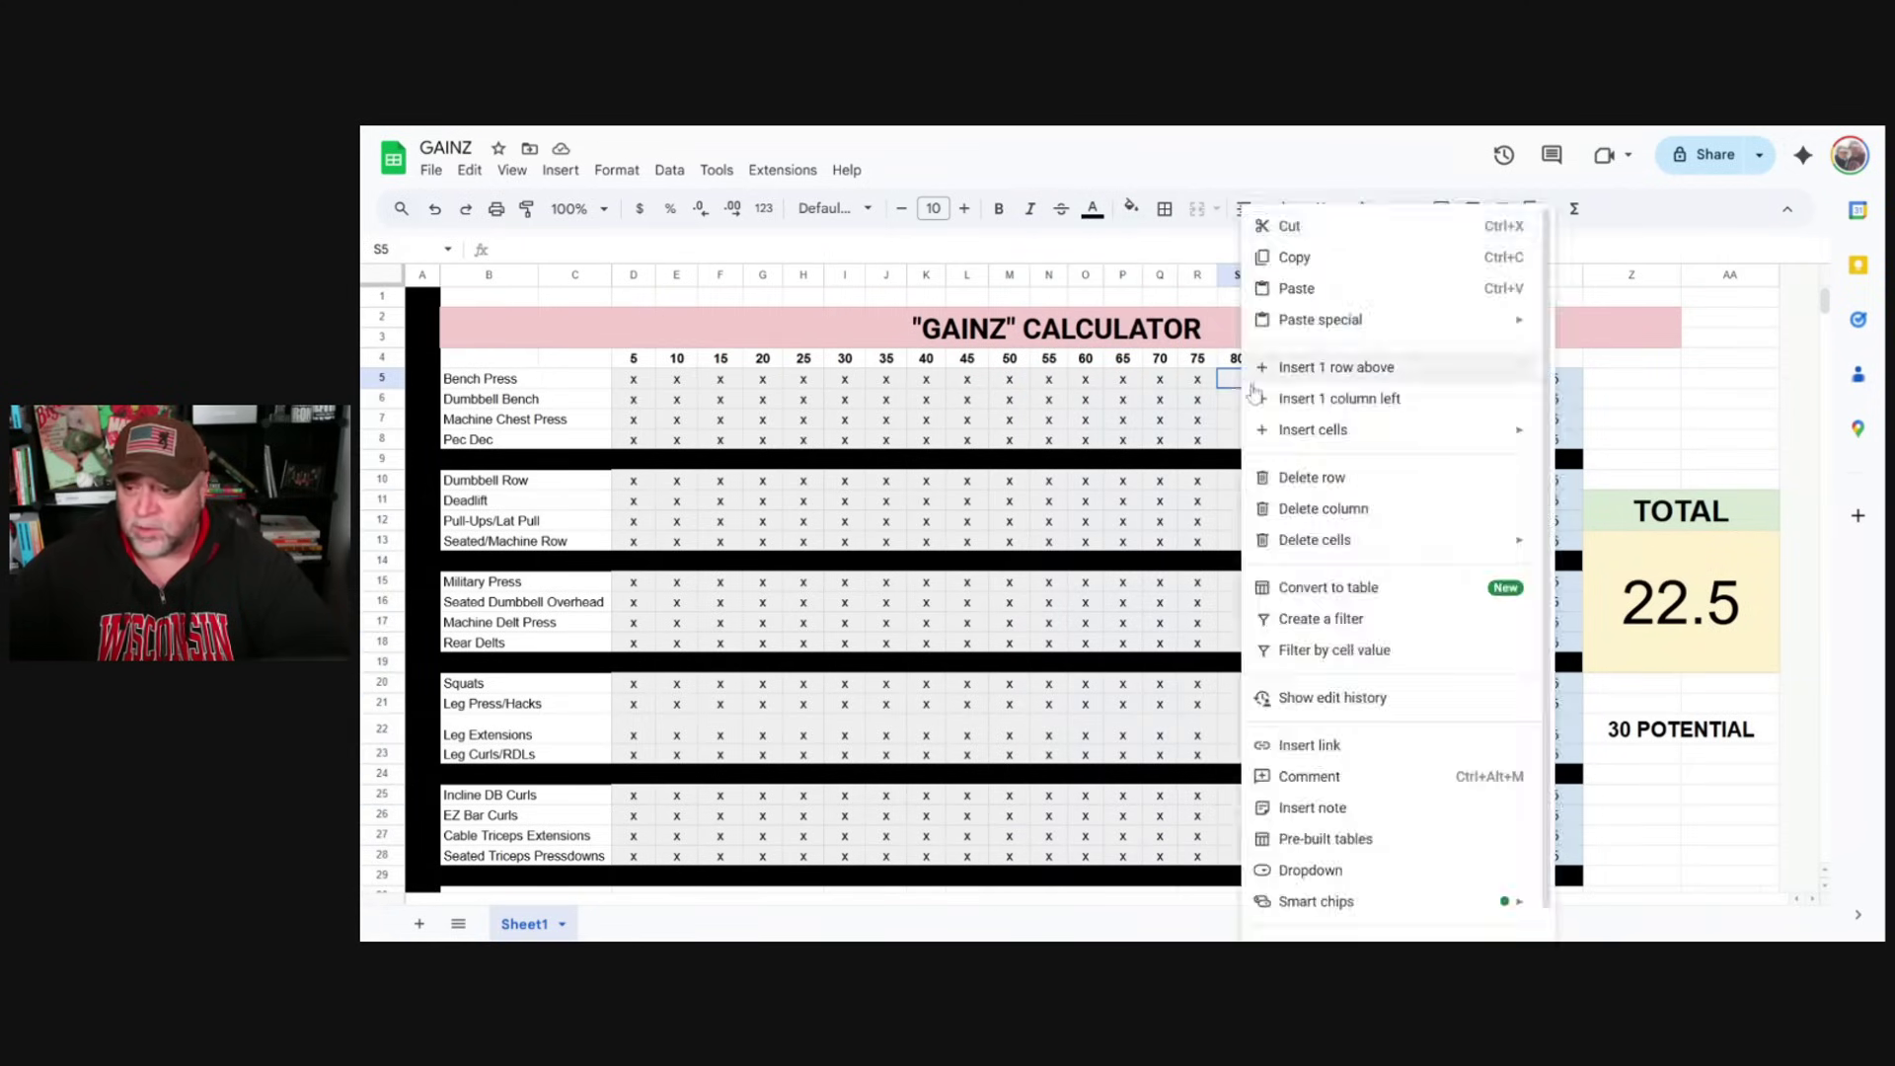
pyautogui.click(1296, 290)
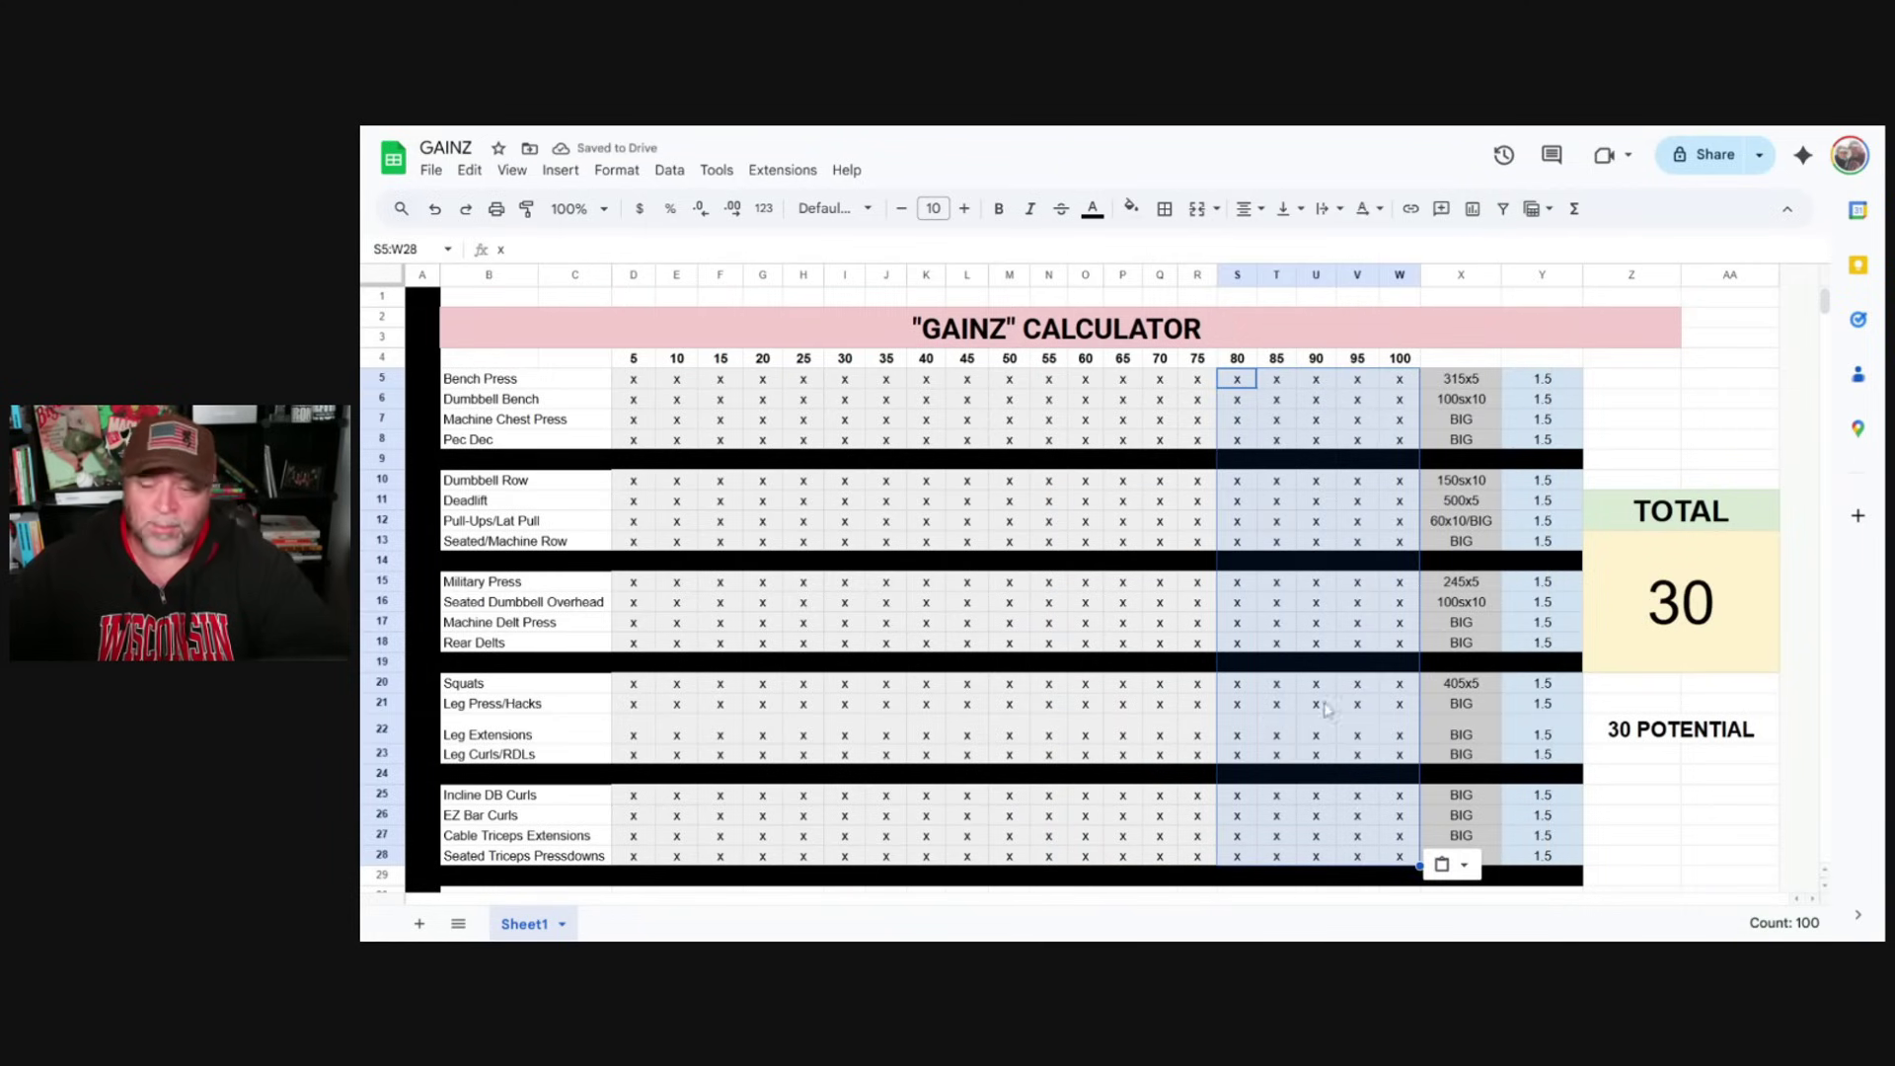
pyautogui.click(1687, 631)
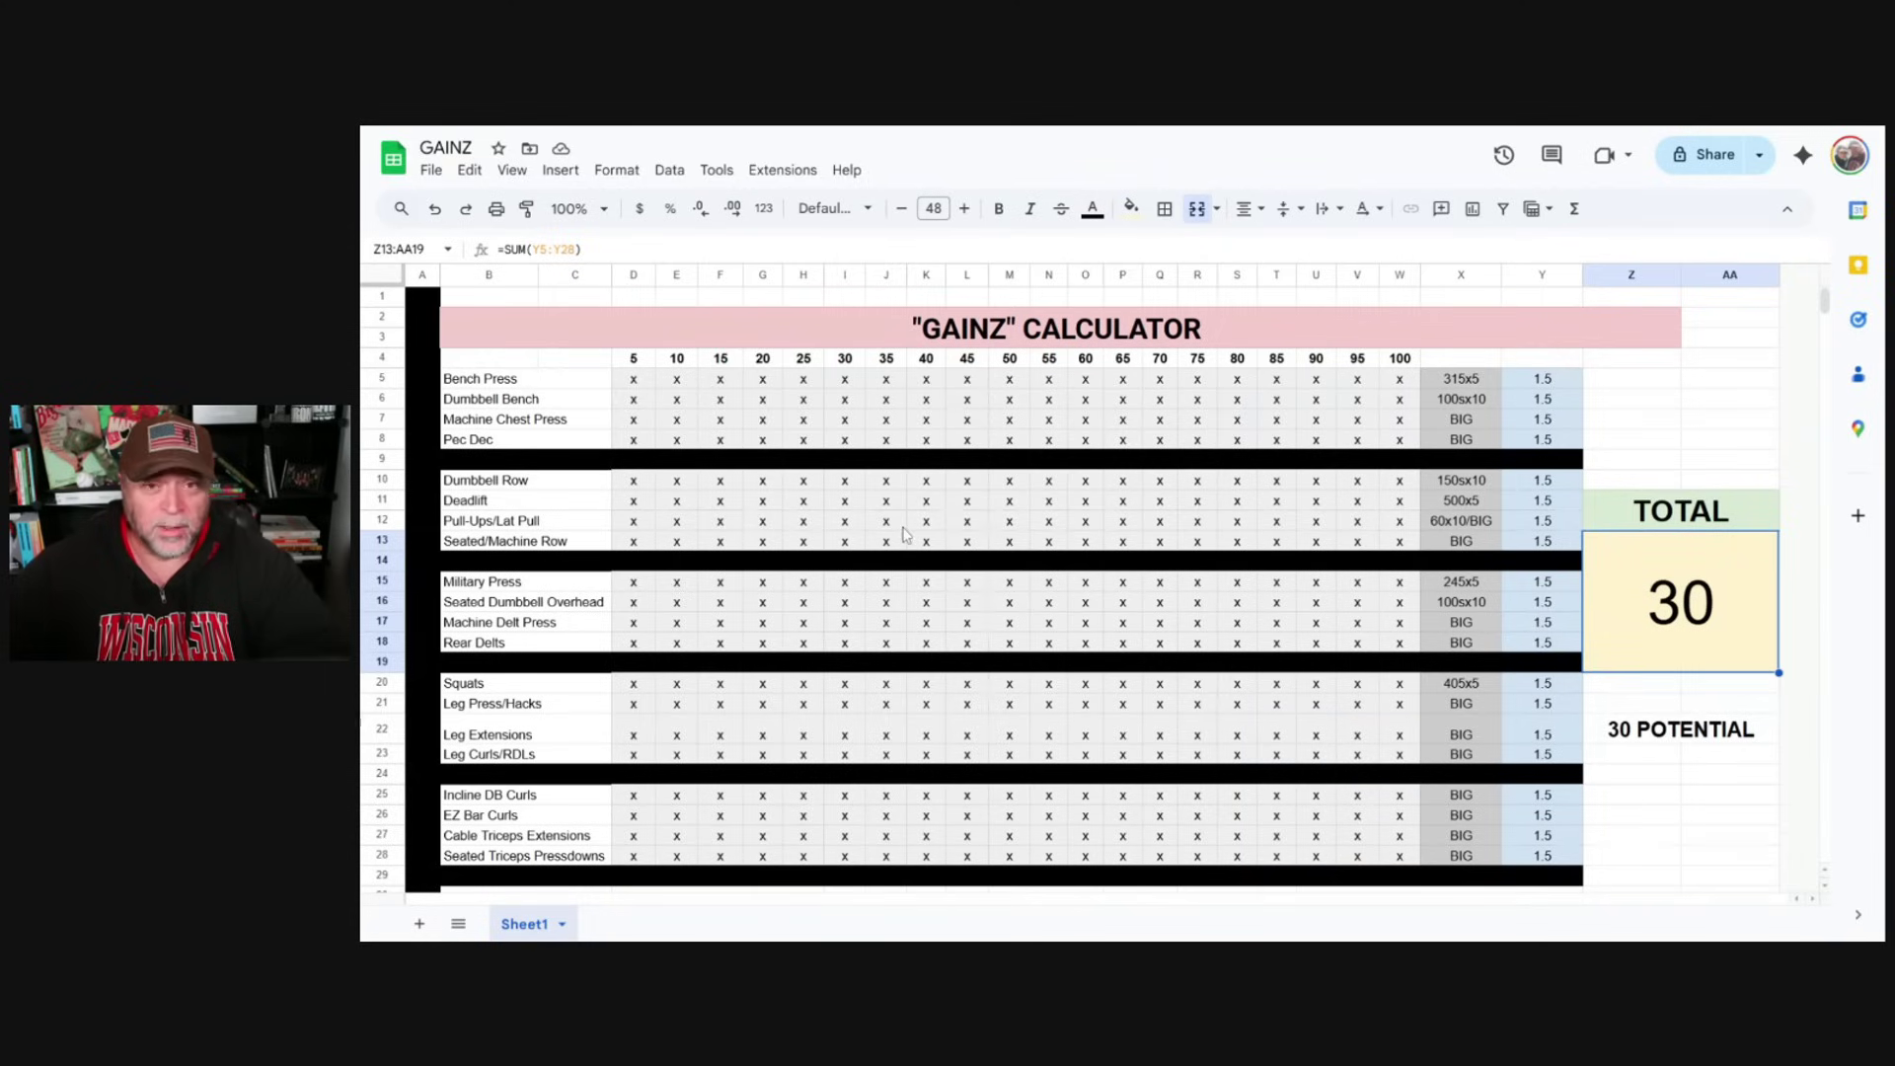
# Mark the Bench Press row with x under columns 5 through 35, starting at D5
pyautogui.click(637, 381)
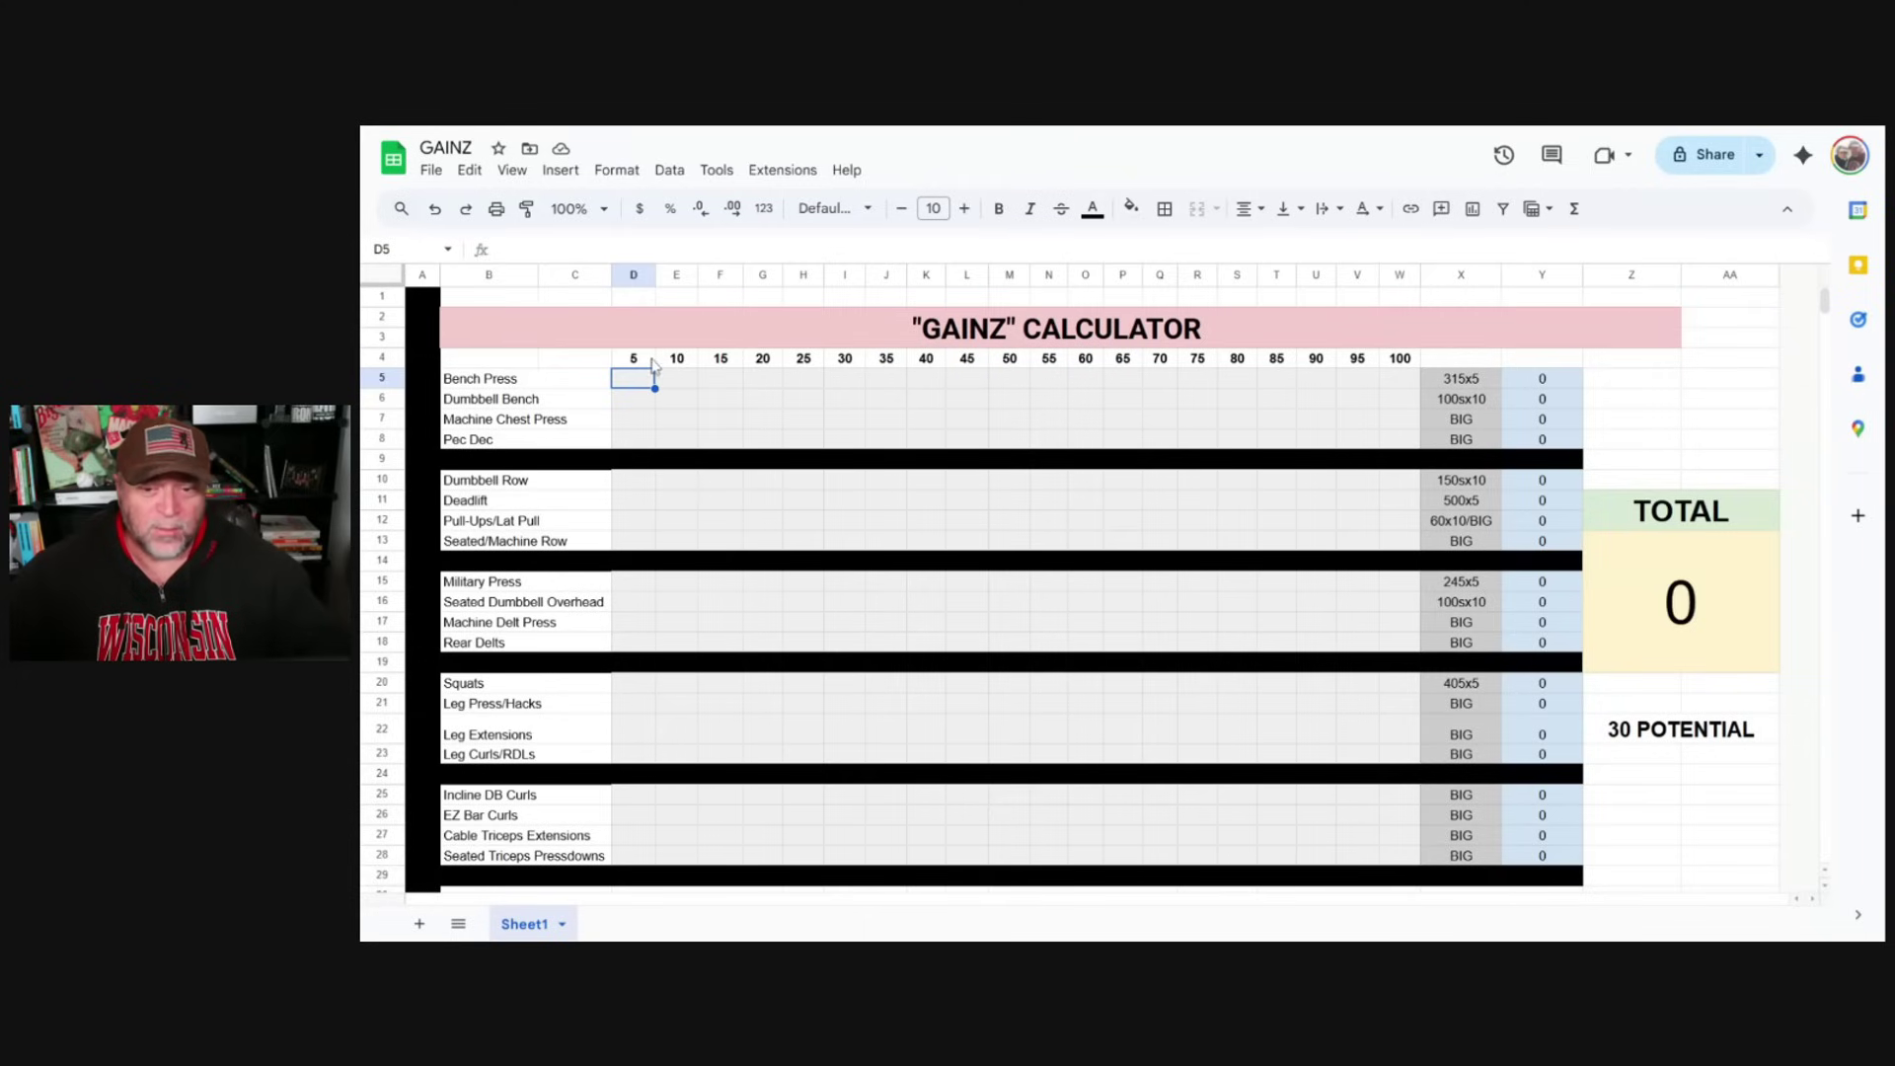
pyautogui.click(649, 361)
pyautogui.click(645, 383)
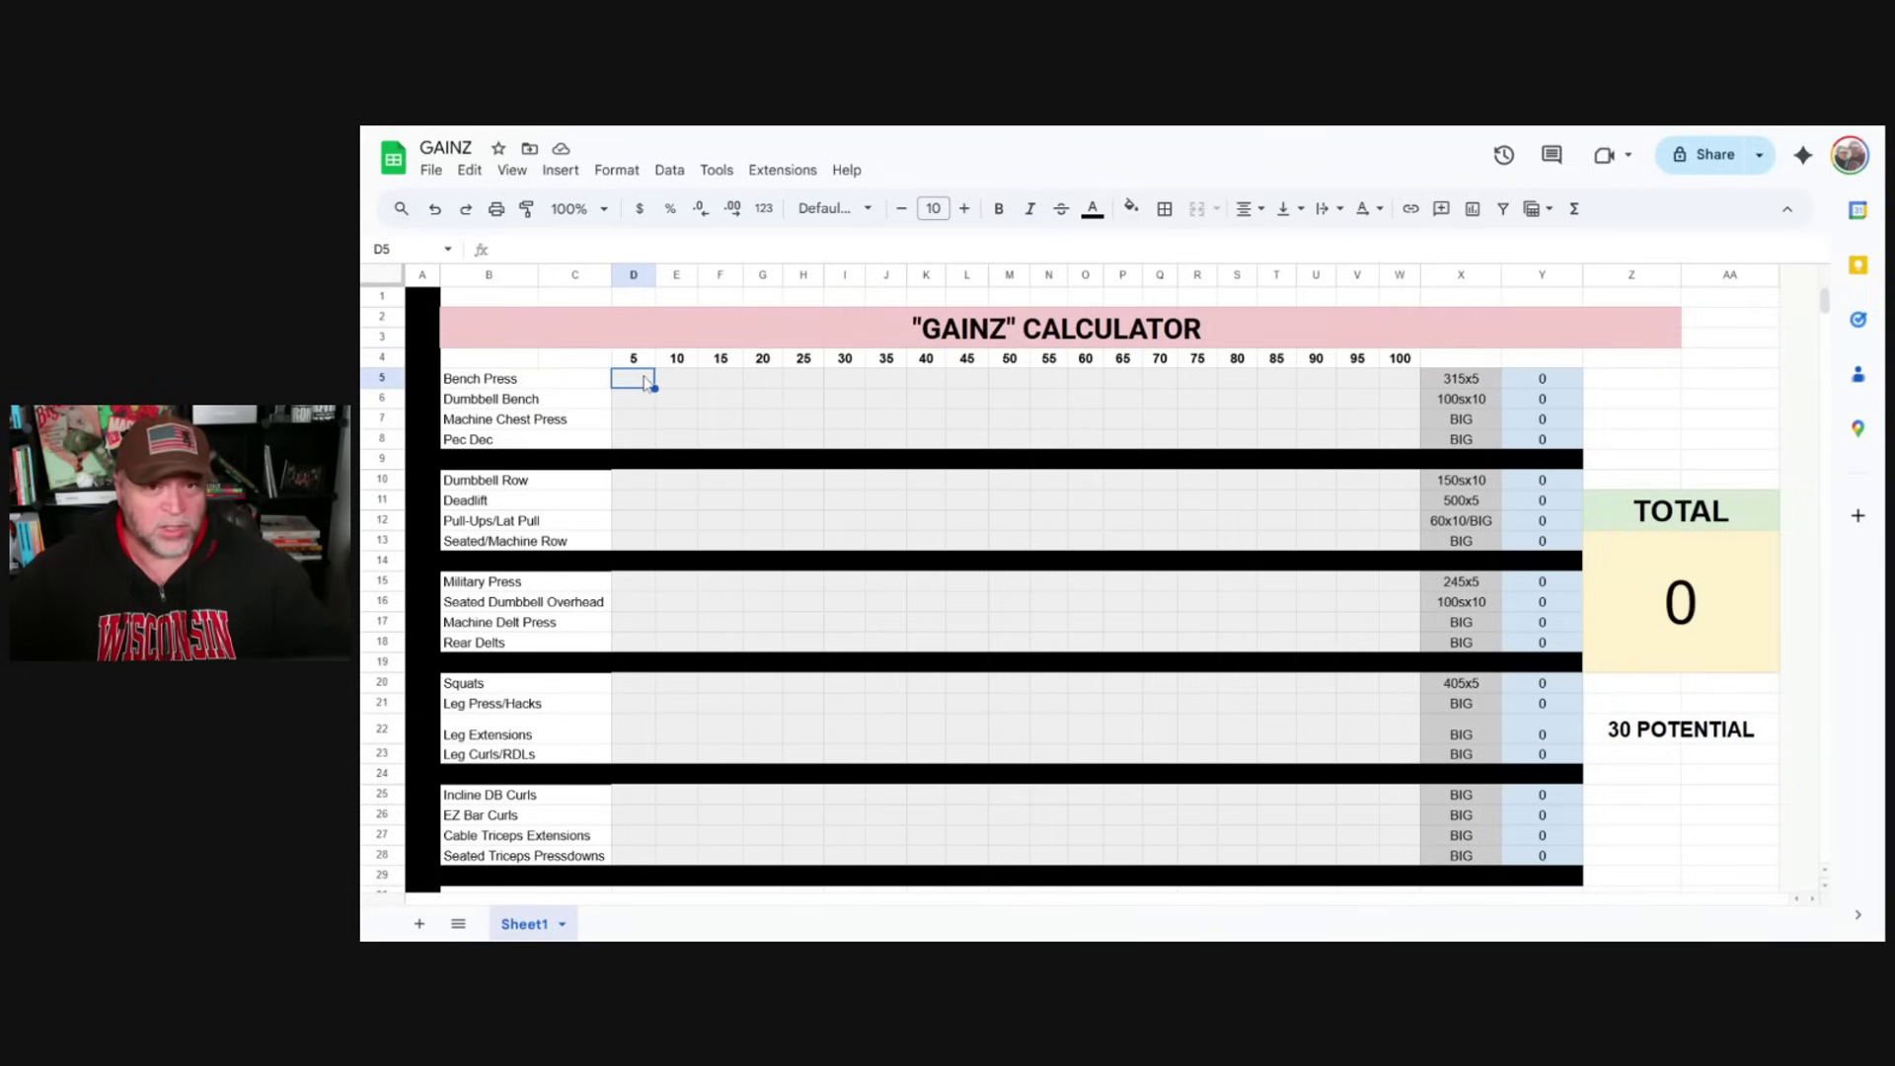
pyautogui.write('x')
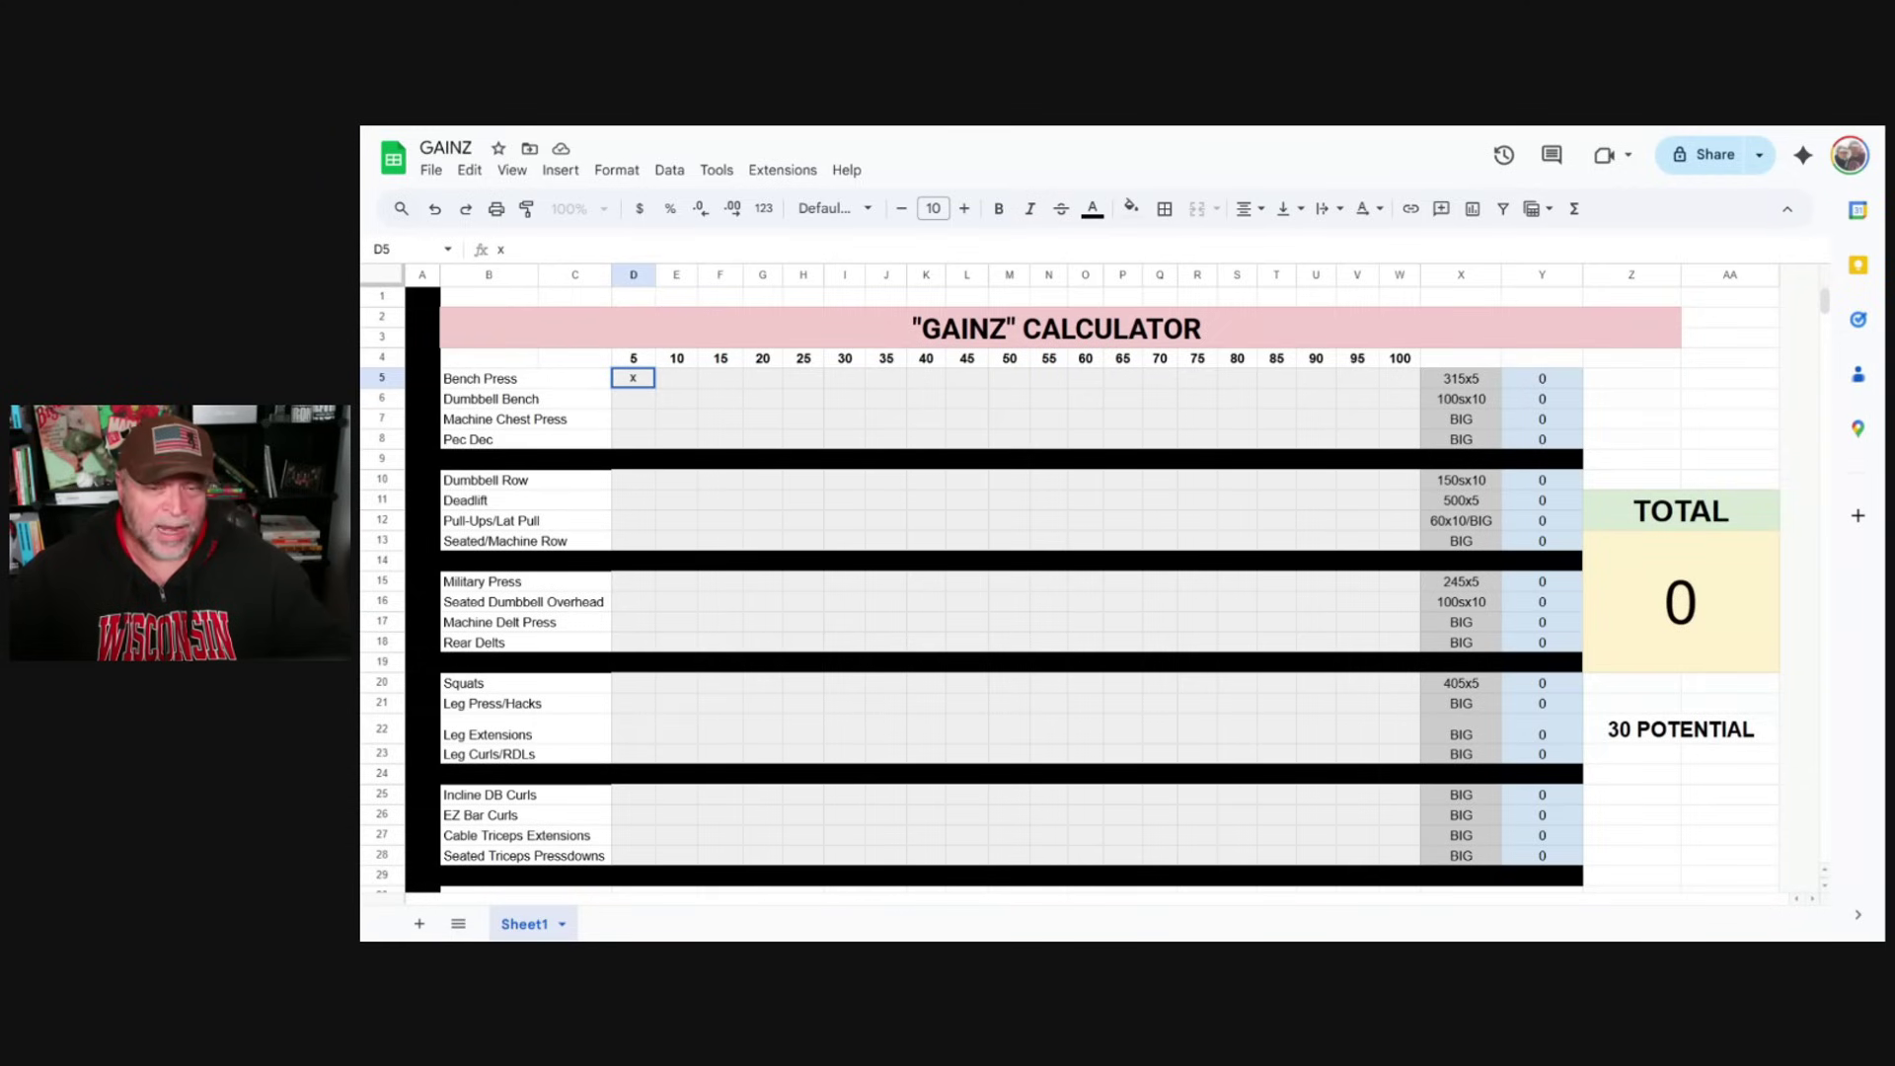
pyautogui.click(676, 383)
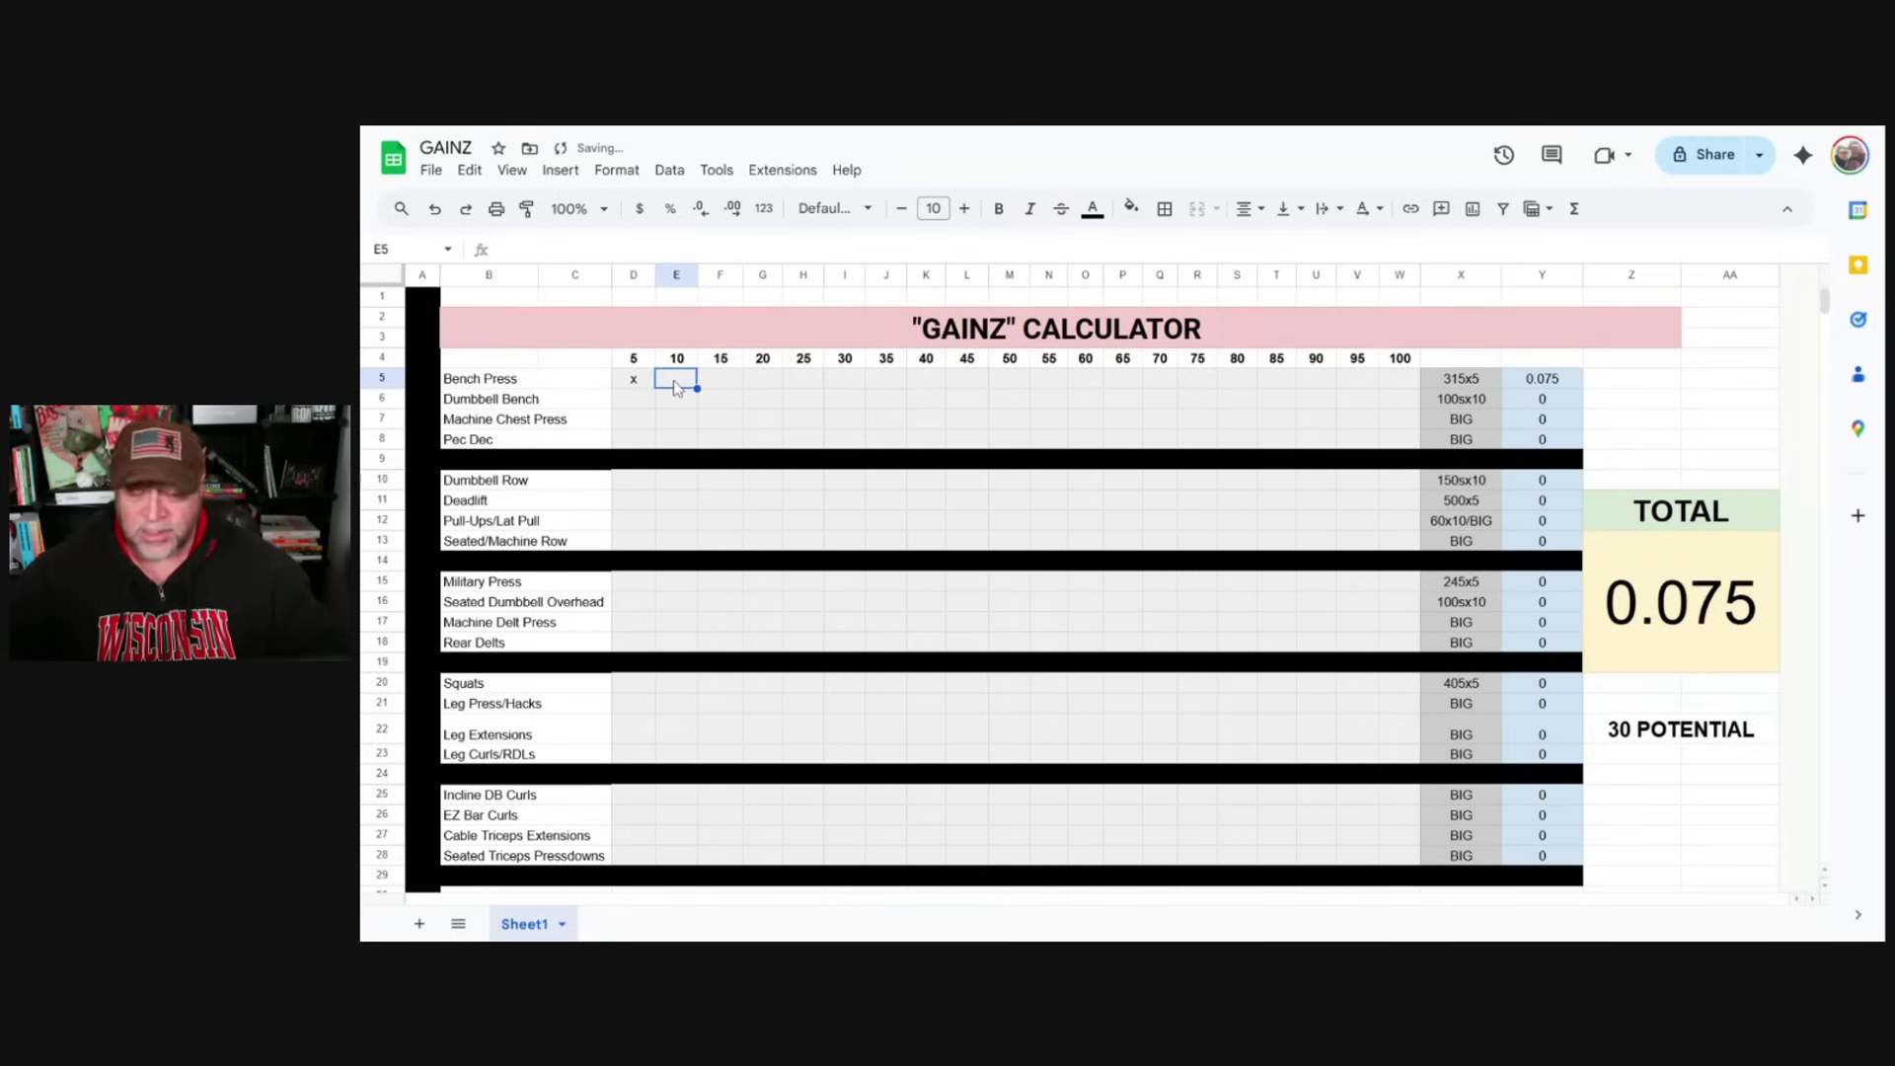
pyautogui.write('x')
pyautogui.click(721, 380)
pyautogui.write('x')
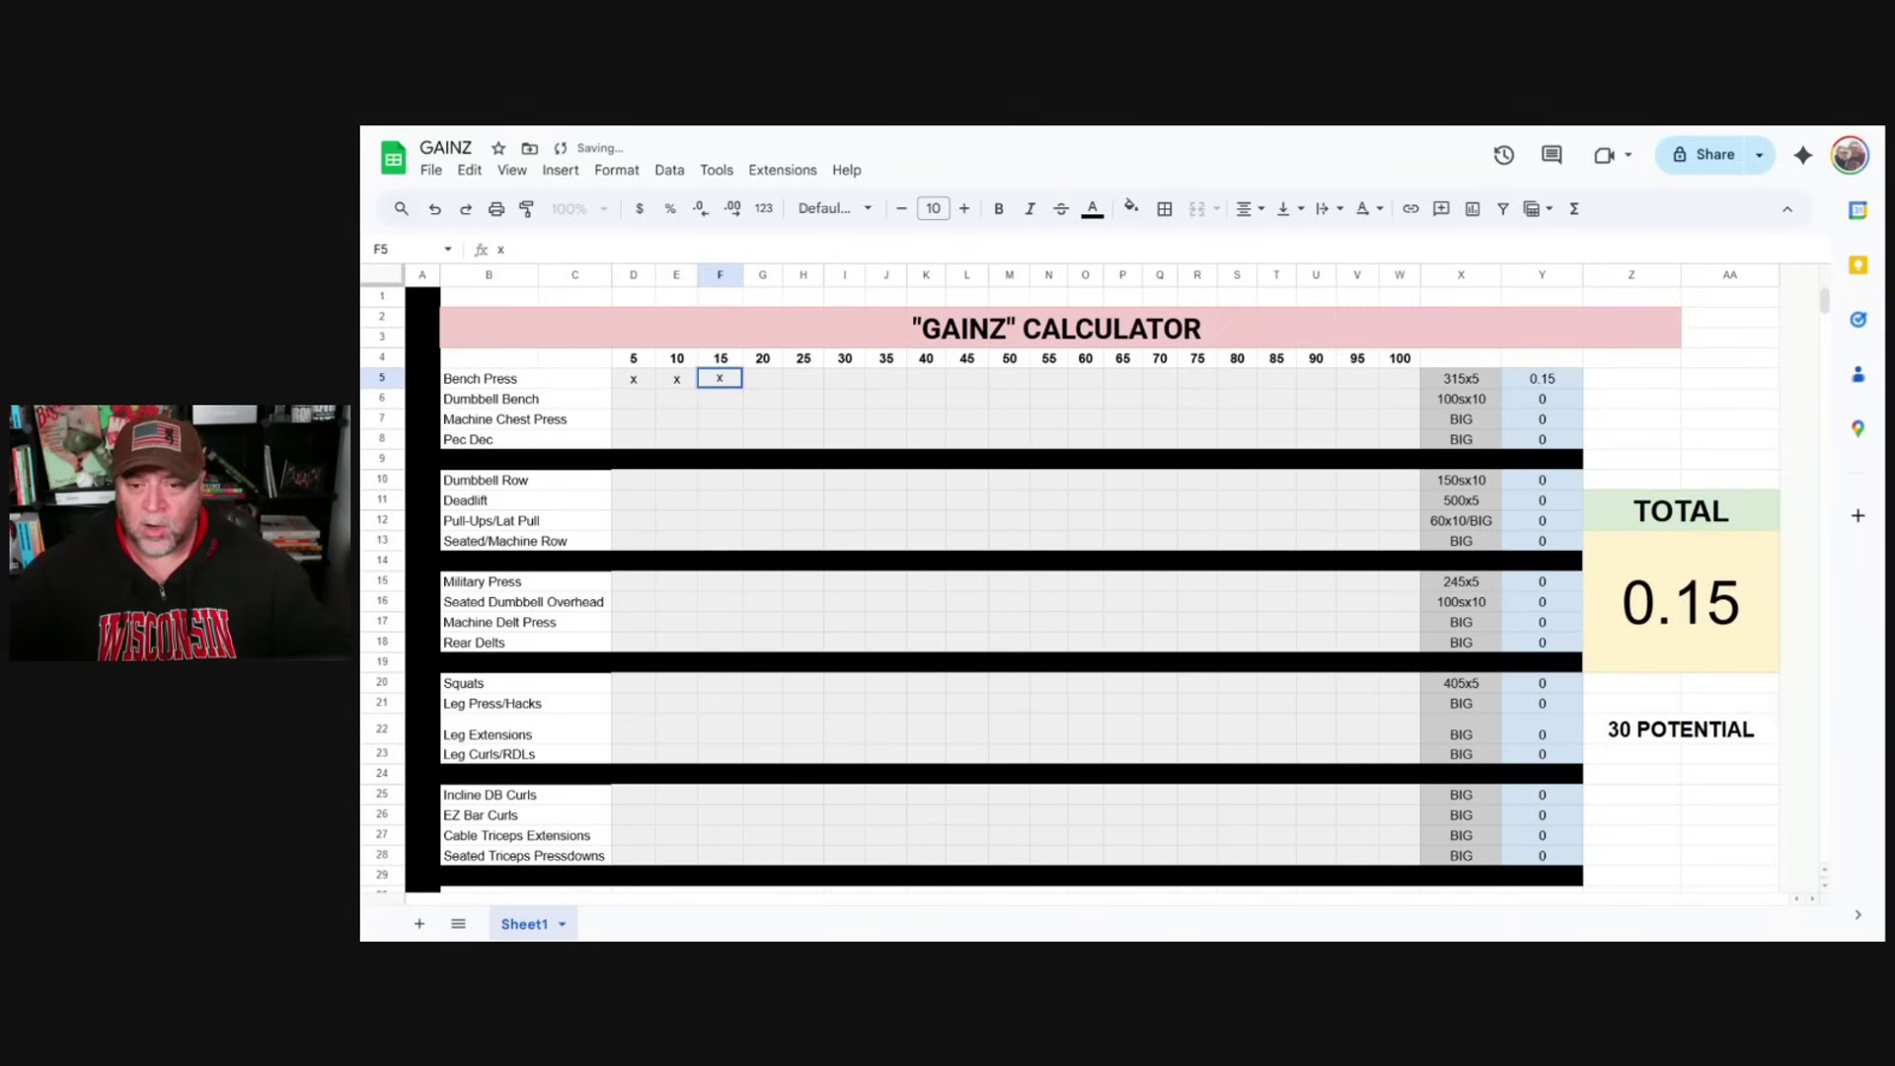
pyautogui.click(762, 379)
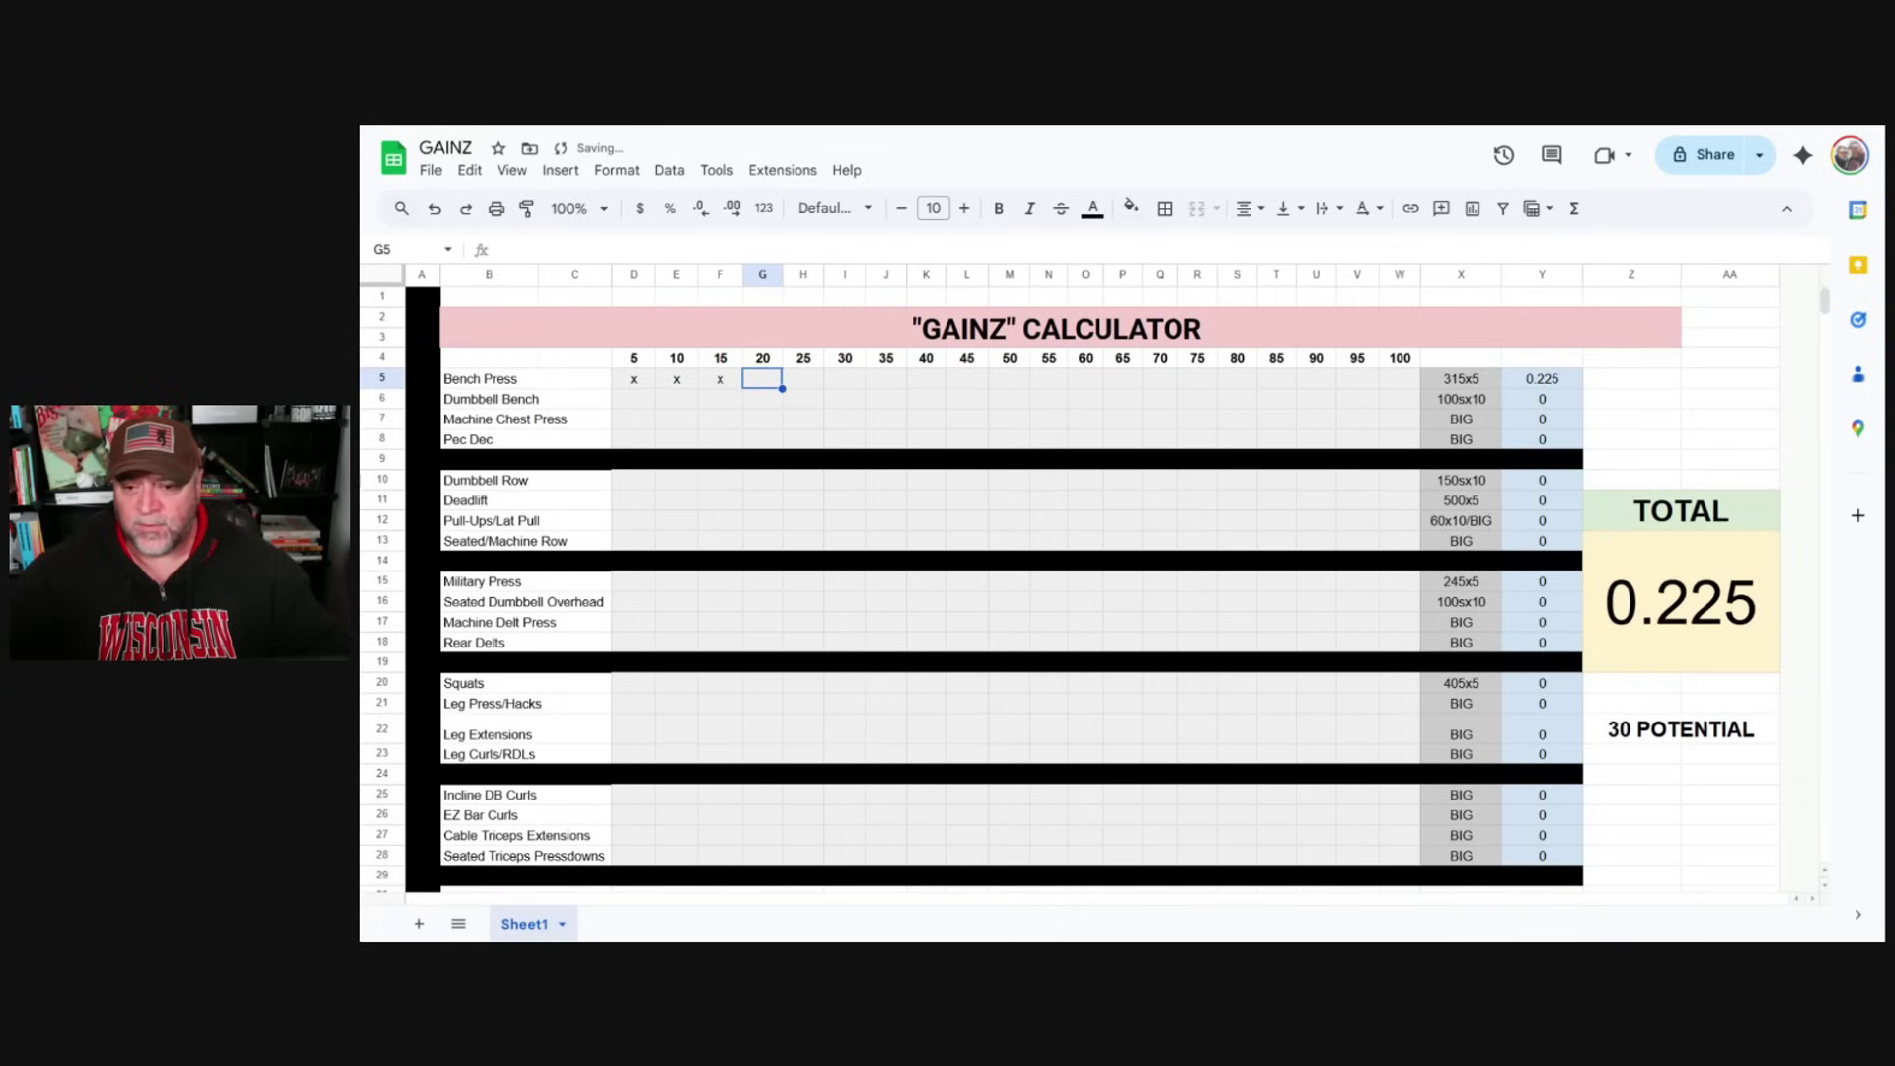
pyautogui.write('x')
pyautogui.click(803, 379)
pyautogui.write('x')
pyautogui.click(845, 379)
pyautogui.write('x')
pyautogui.click(886, 379)
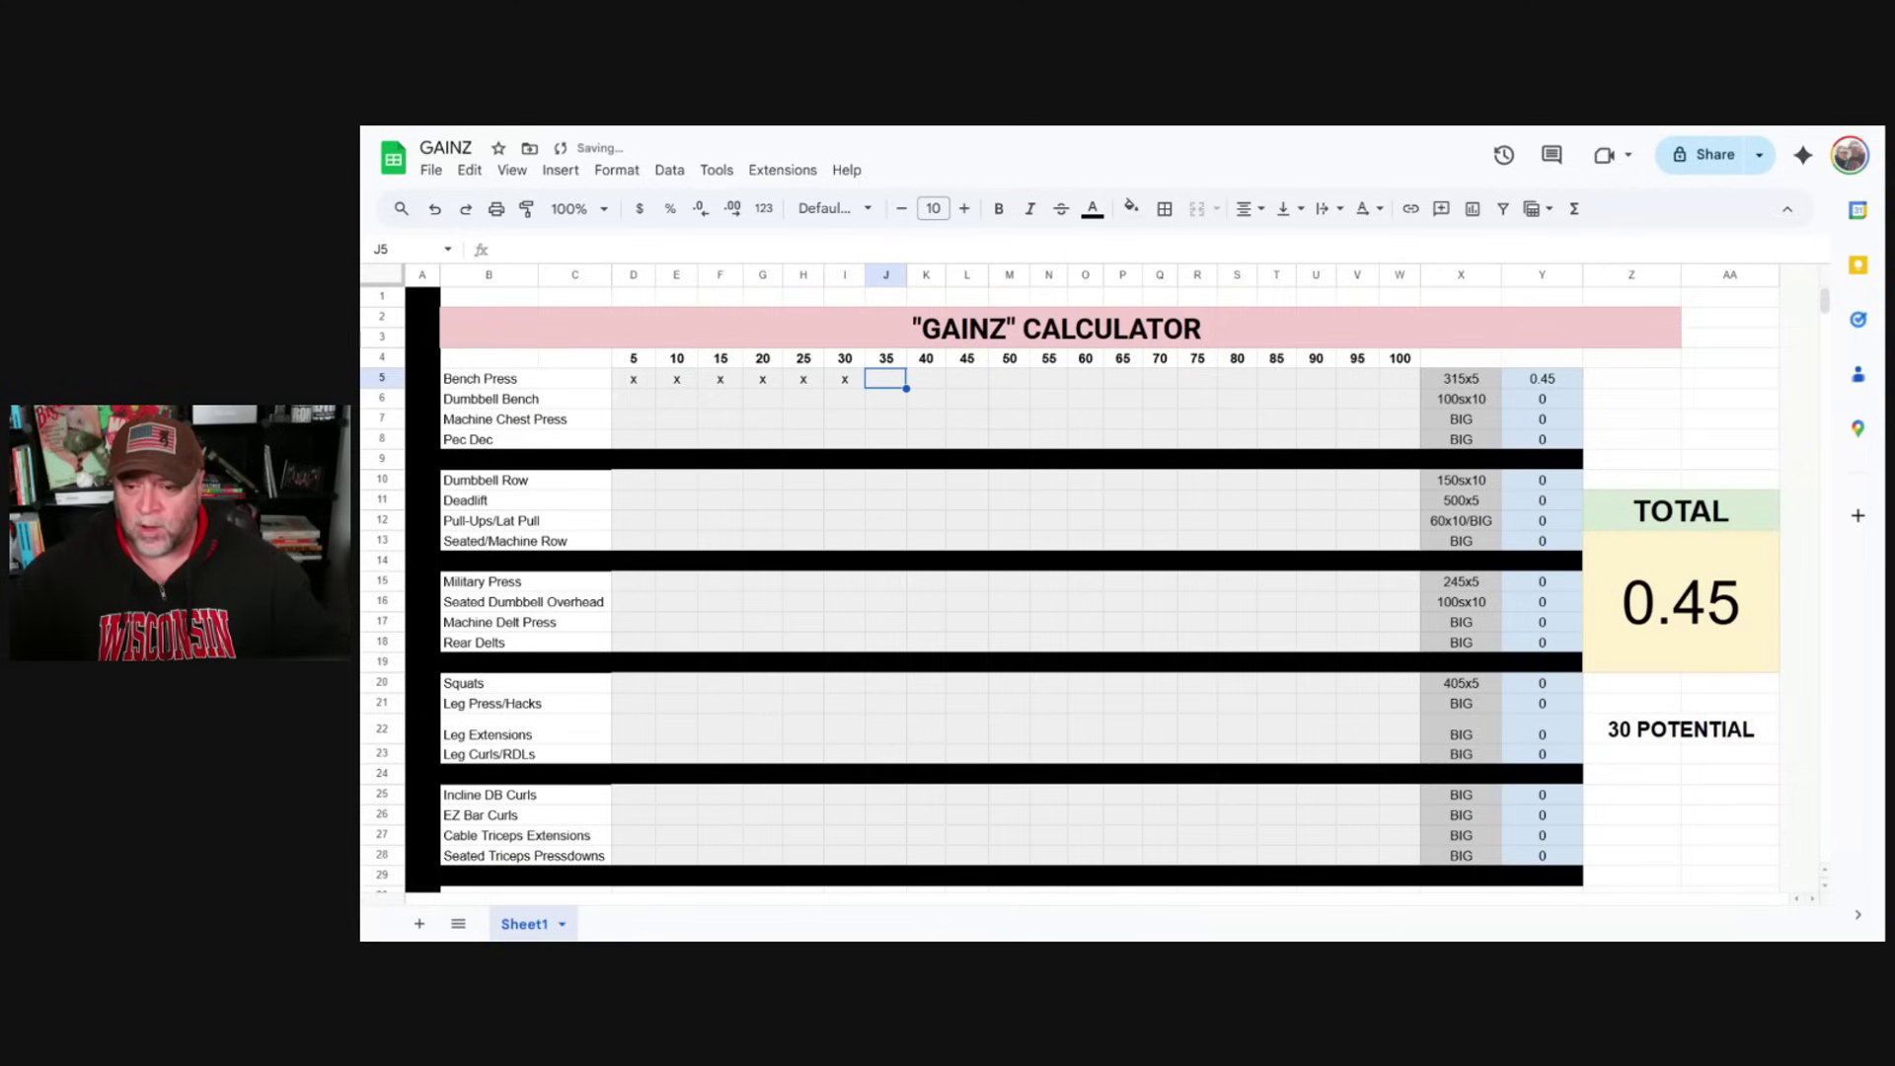
pyautogui.write('x')
# Continue the Bench Press x marks under 40 through 70, bringing the TOTAL to 1.05
pyautogui.click(925, 379)
pyautogui.write('x')
pyautogui.click(966, 379)
pyautogui.write('x')
pyautogui.click(1009, 379)
pyautogui.write('x')
pyautogui.click(1048, 379)
pyautogui.write('x')
pyautogui.click(1085, 379)
pyautogui.write('x')
pyautogui.click(1122, 379)
pyautogui.write('x')
pyautogui.click(1160, 379)
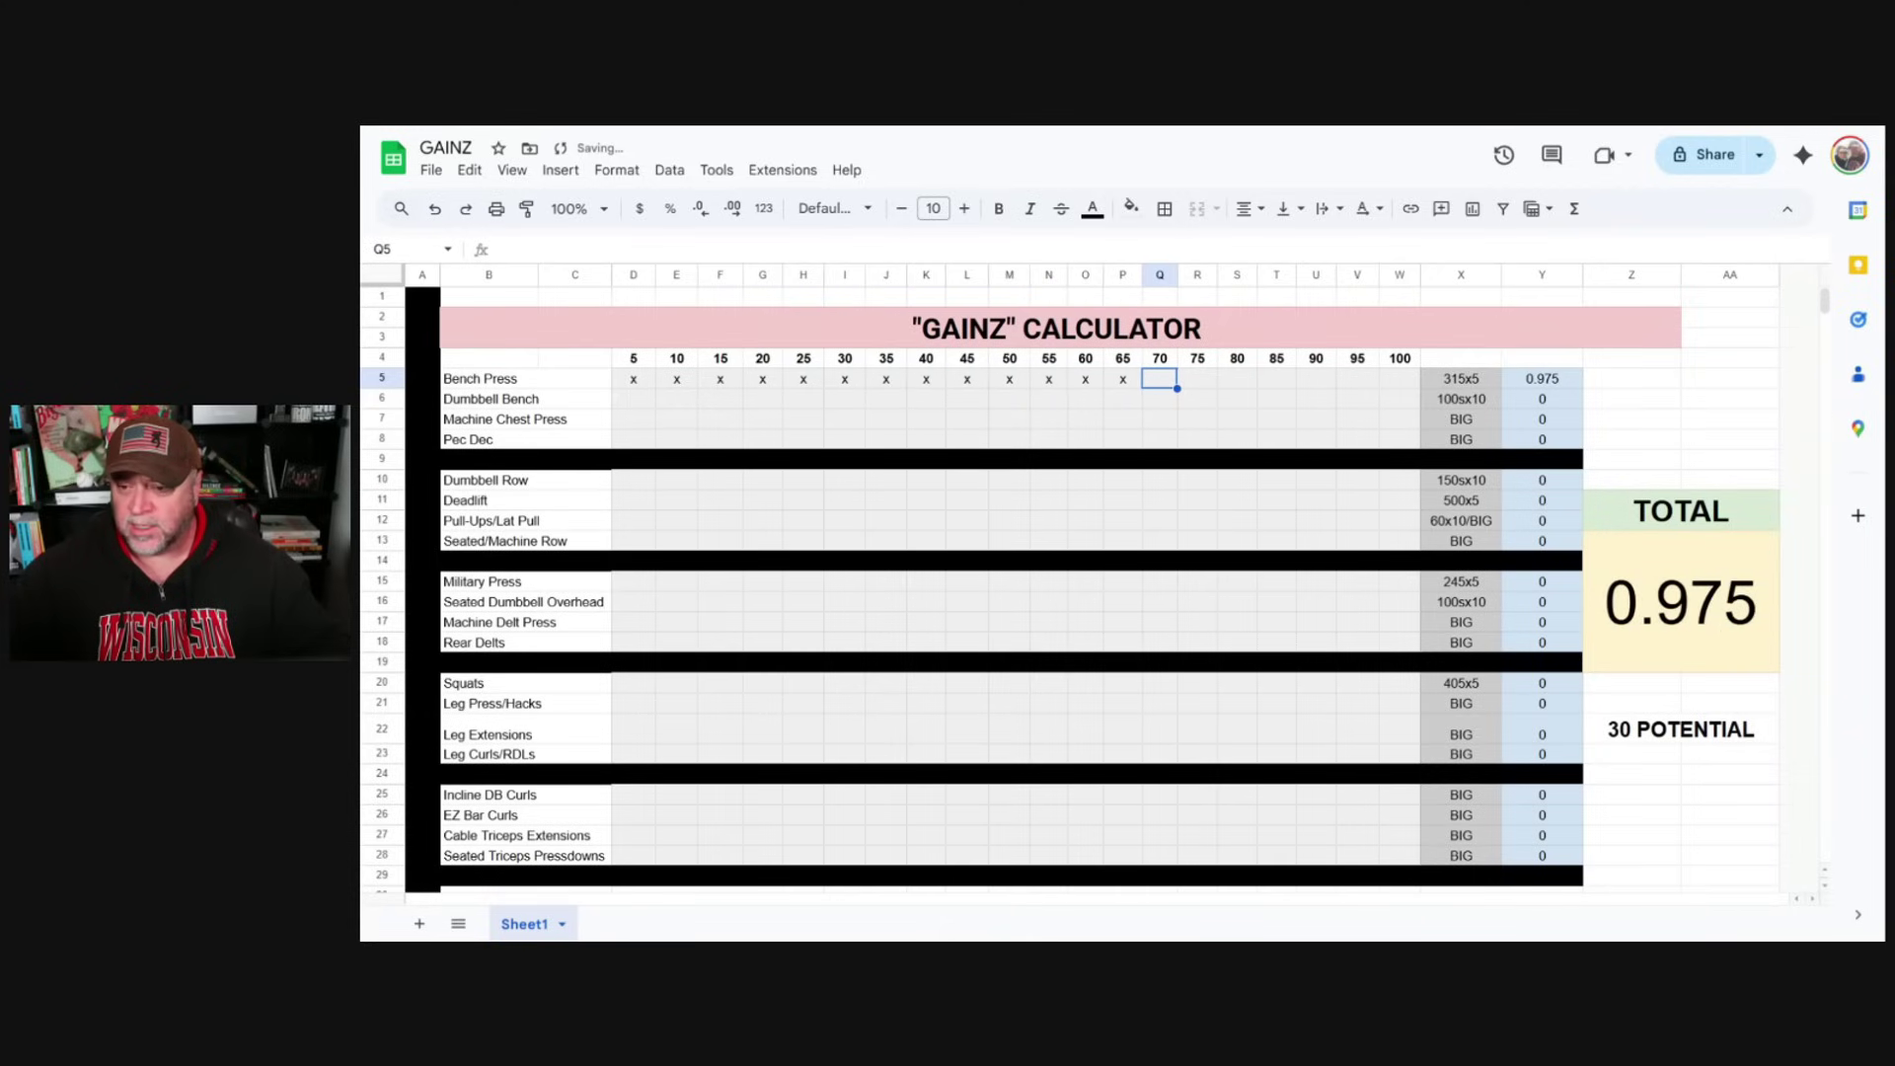
pyautogui.write('x')
pyautogui.click(1198, 379)
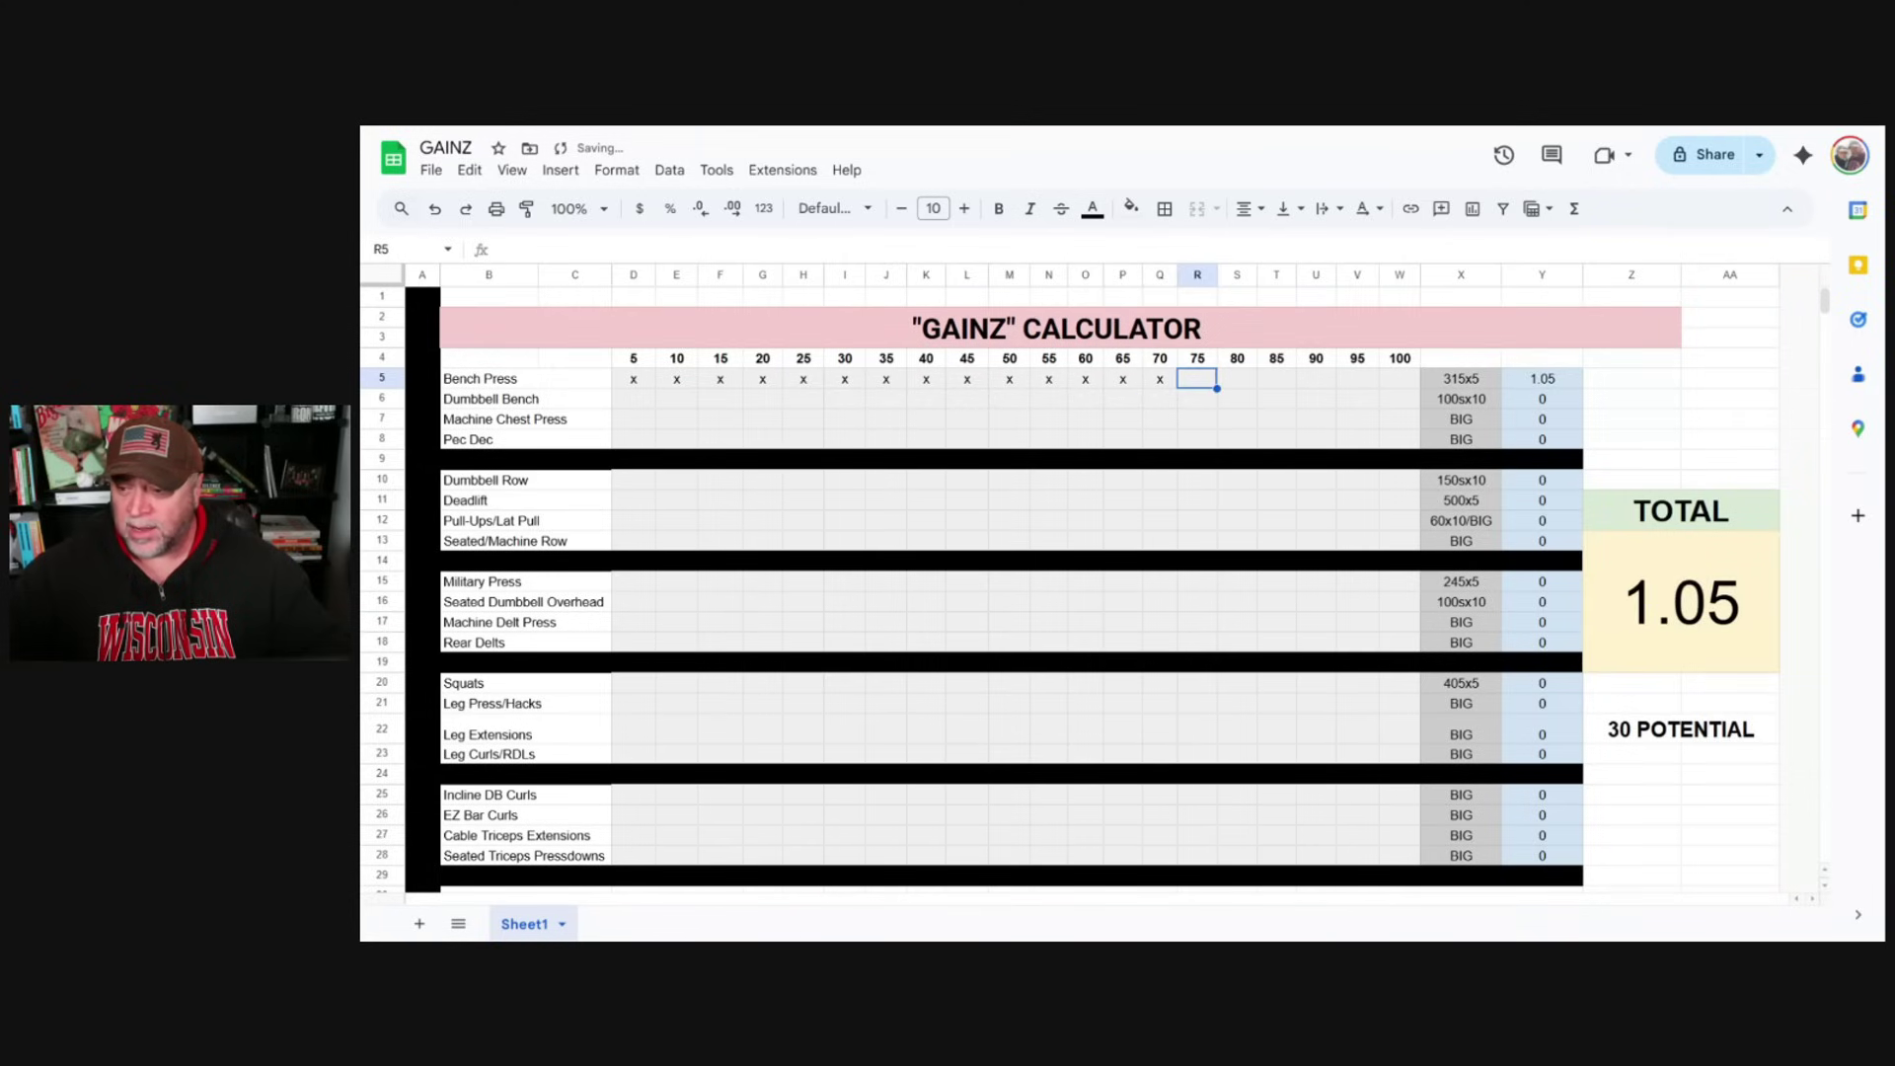
# Add Bench Press x marks under 75 through 100 from R5, so the row scores 1.5
pyautogui.moveTo(633, 379); pyautogui.dragTo(1161, 385)
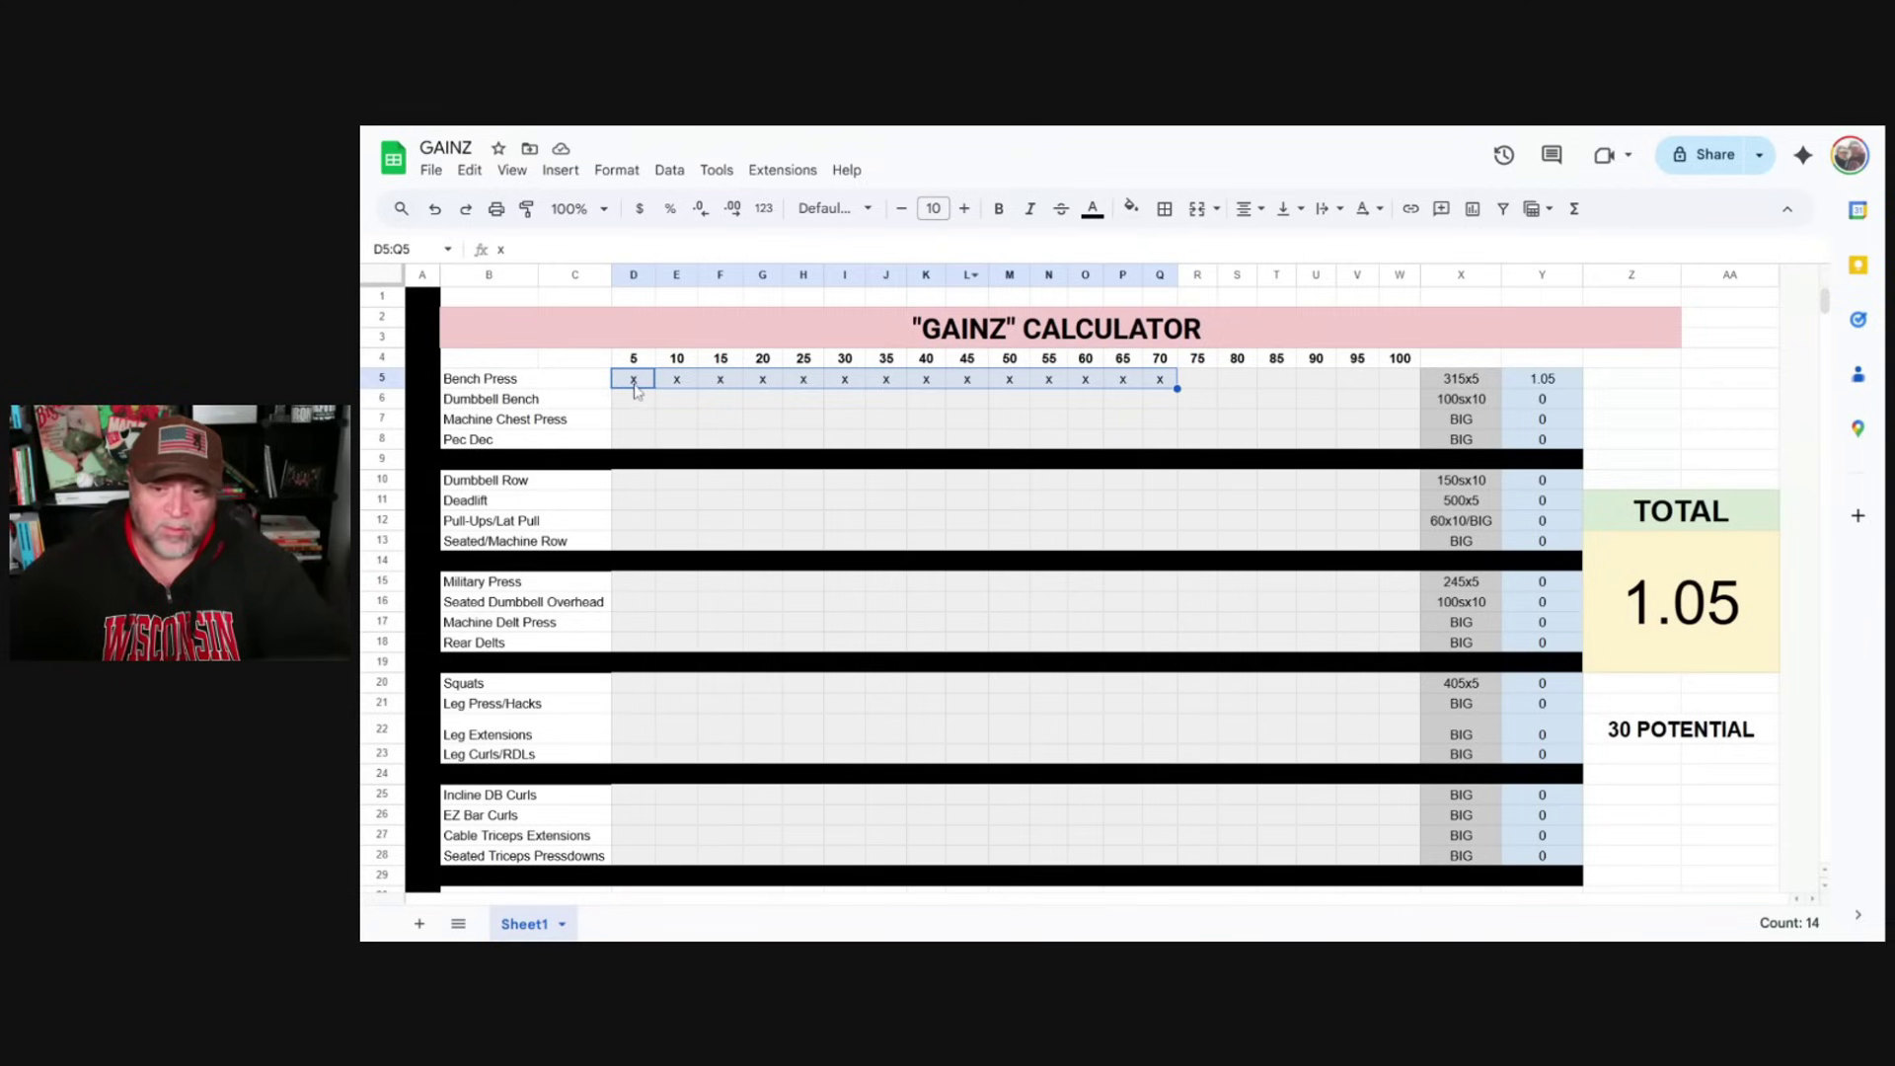
pyautogui.moveTo(631, 386); pyautogui.dragTo(1167, 391)
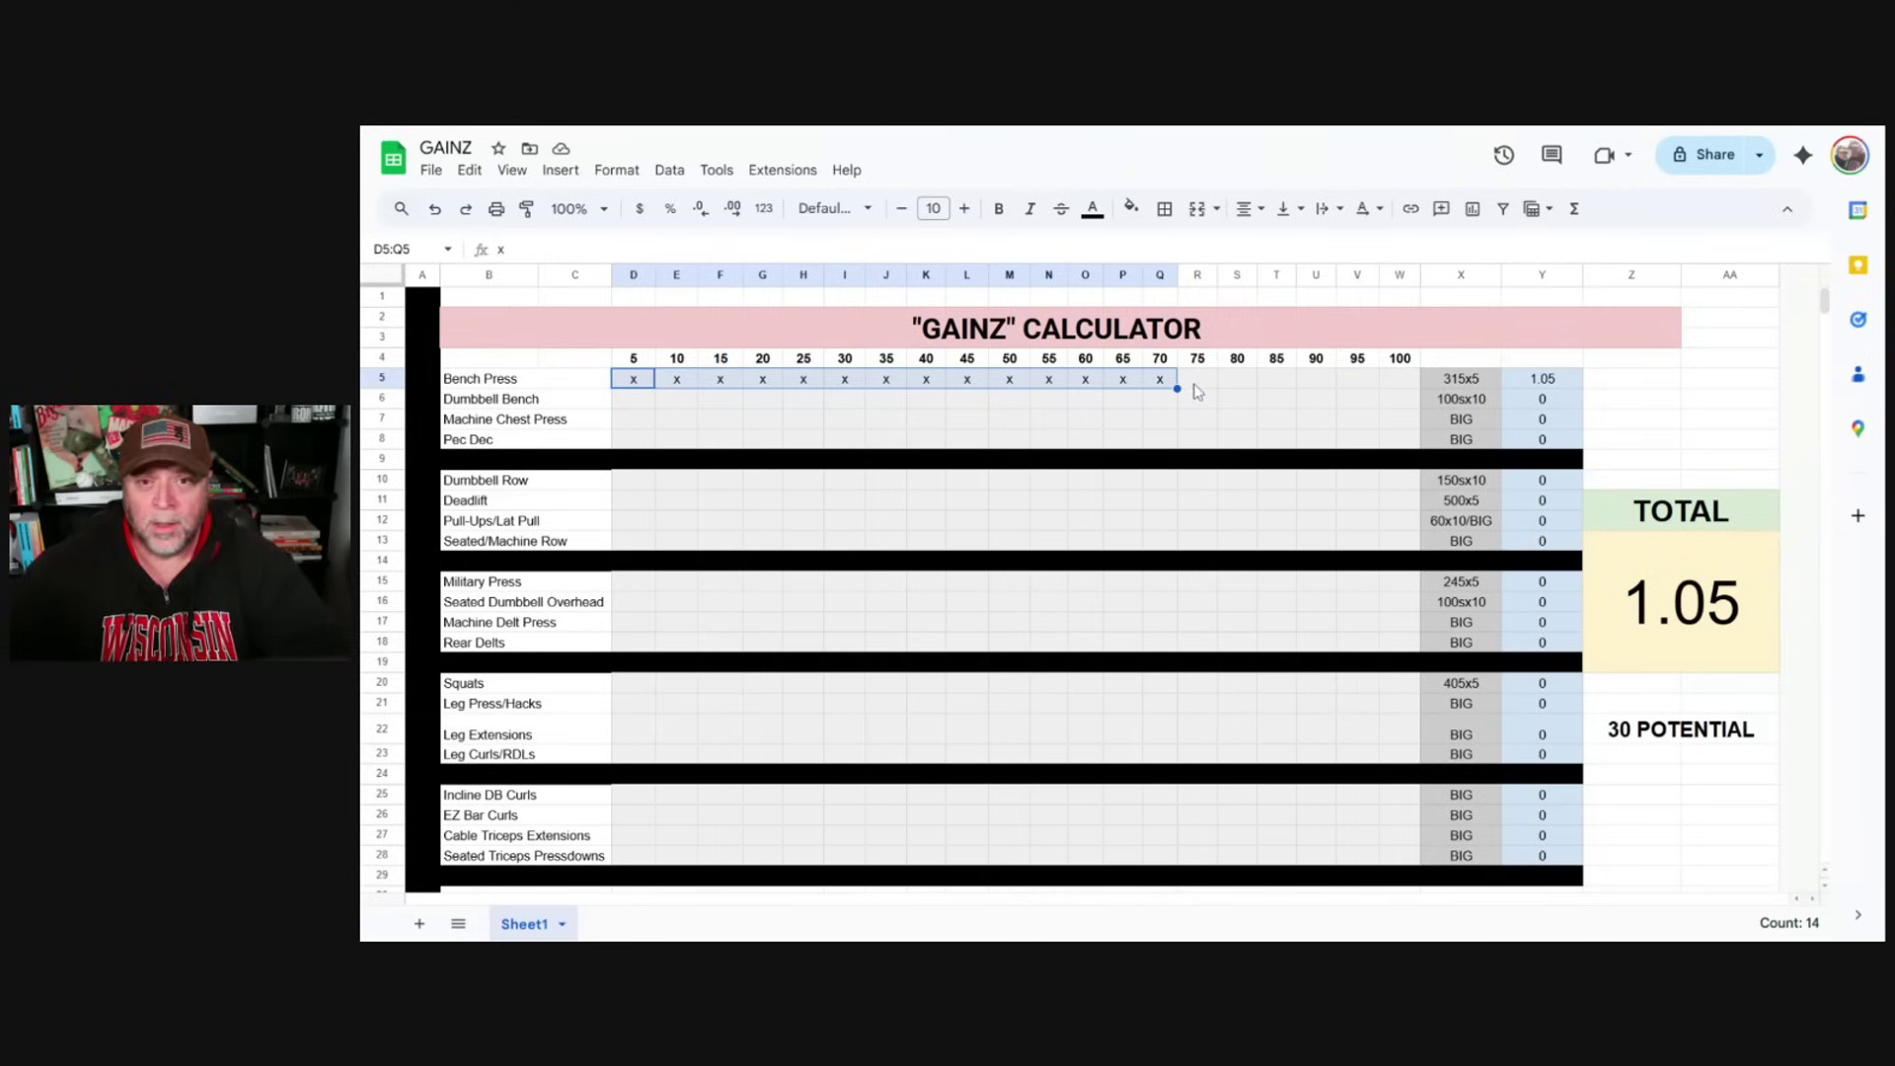
pyautogui.click(1195, 385)
pyautogui.write('x')
pyautogui.press('Tab')
pyautogui.write('x\tx\tx\tx\tx')
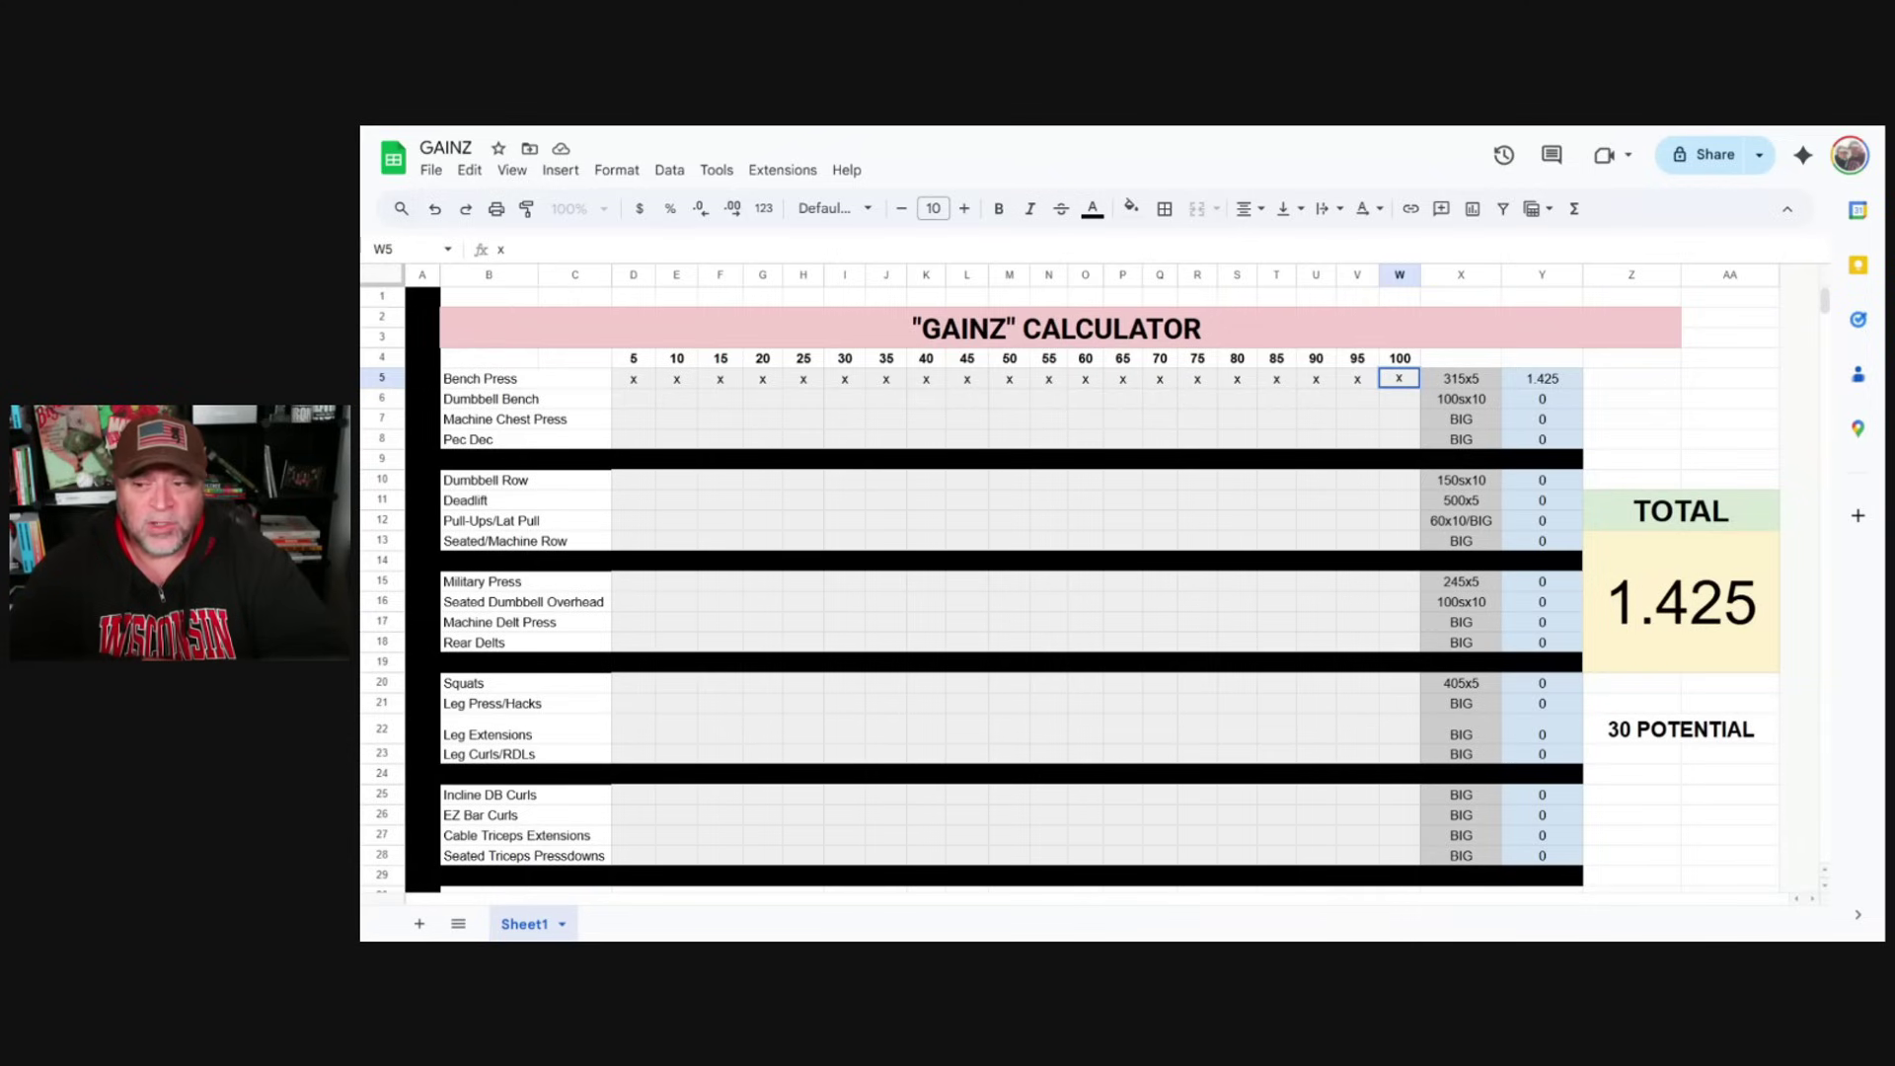
pyautogui.click(1162, 436)
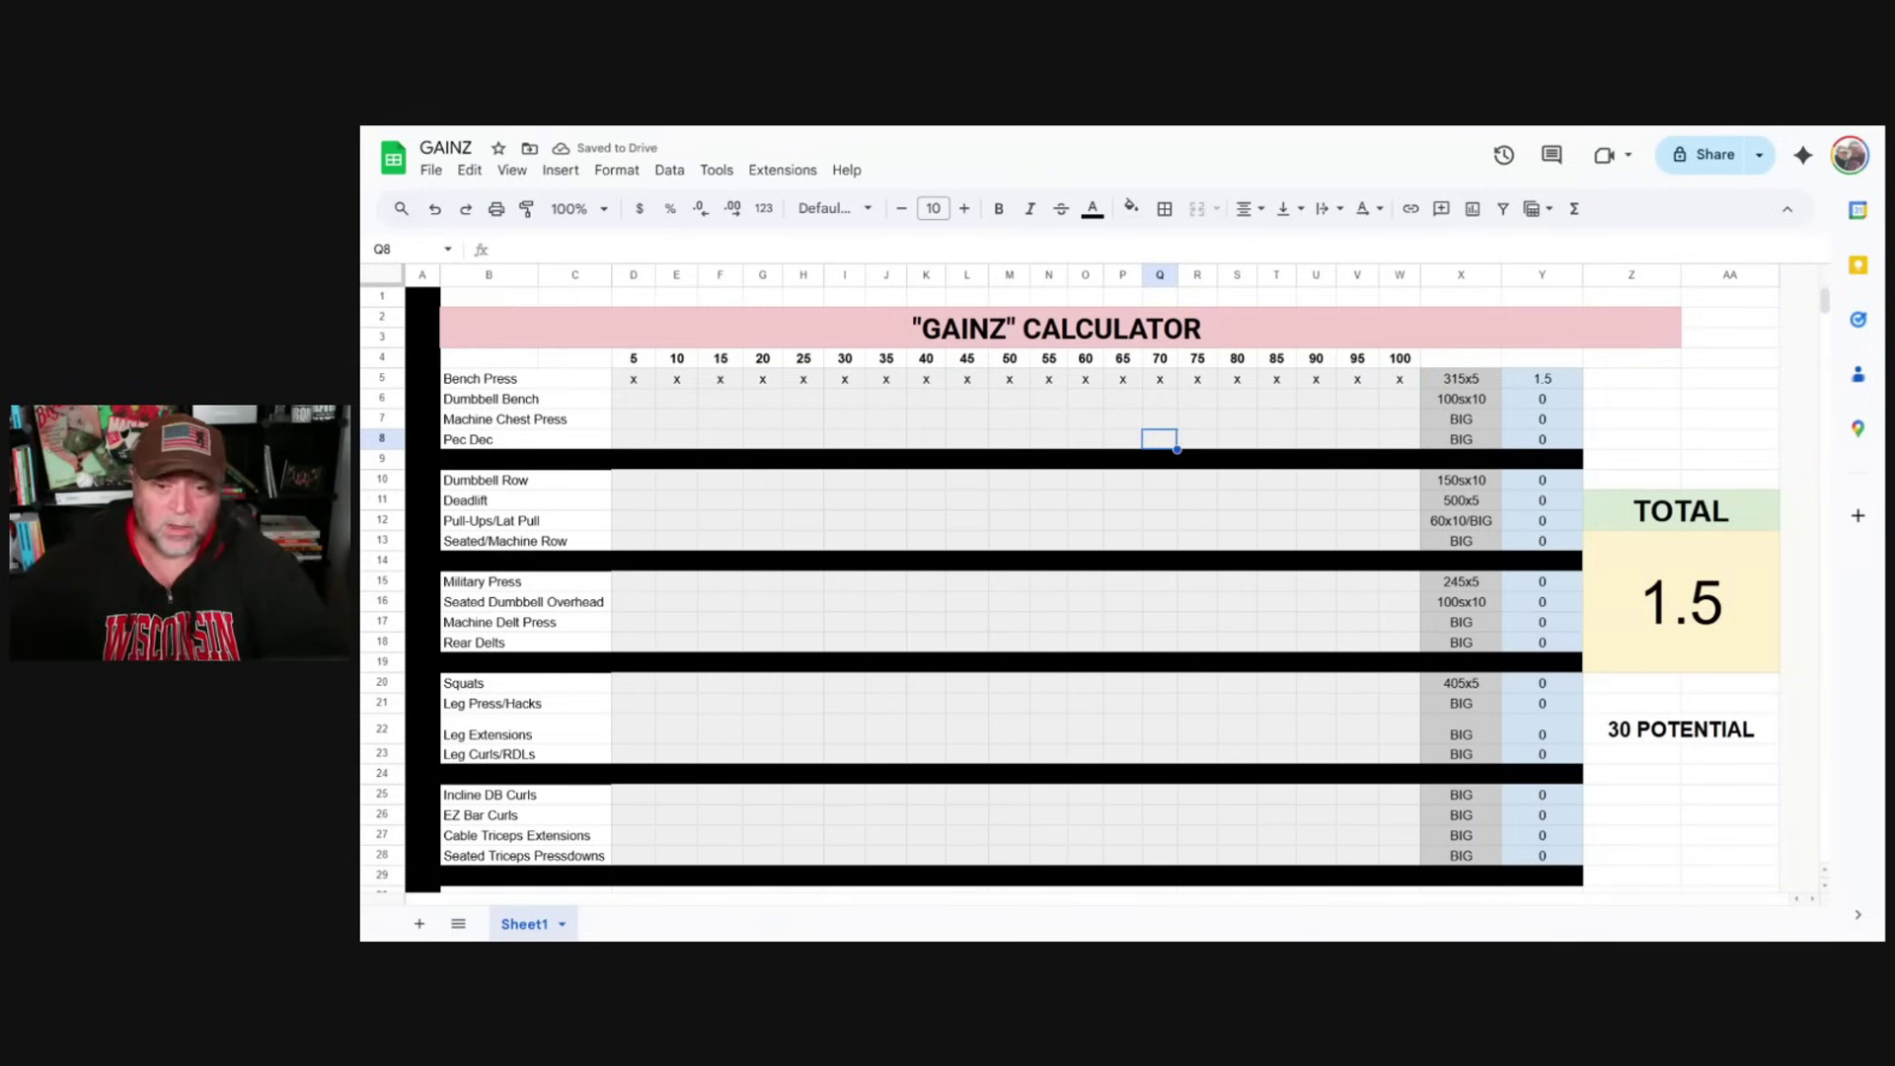
pyautogui.moveTo(646, 383); pyautogui.dragTo(1399, 391)
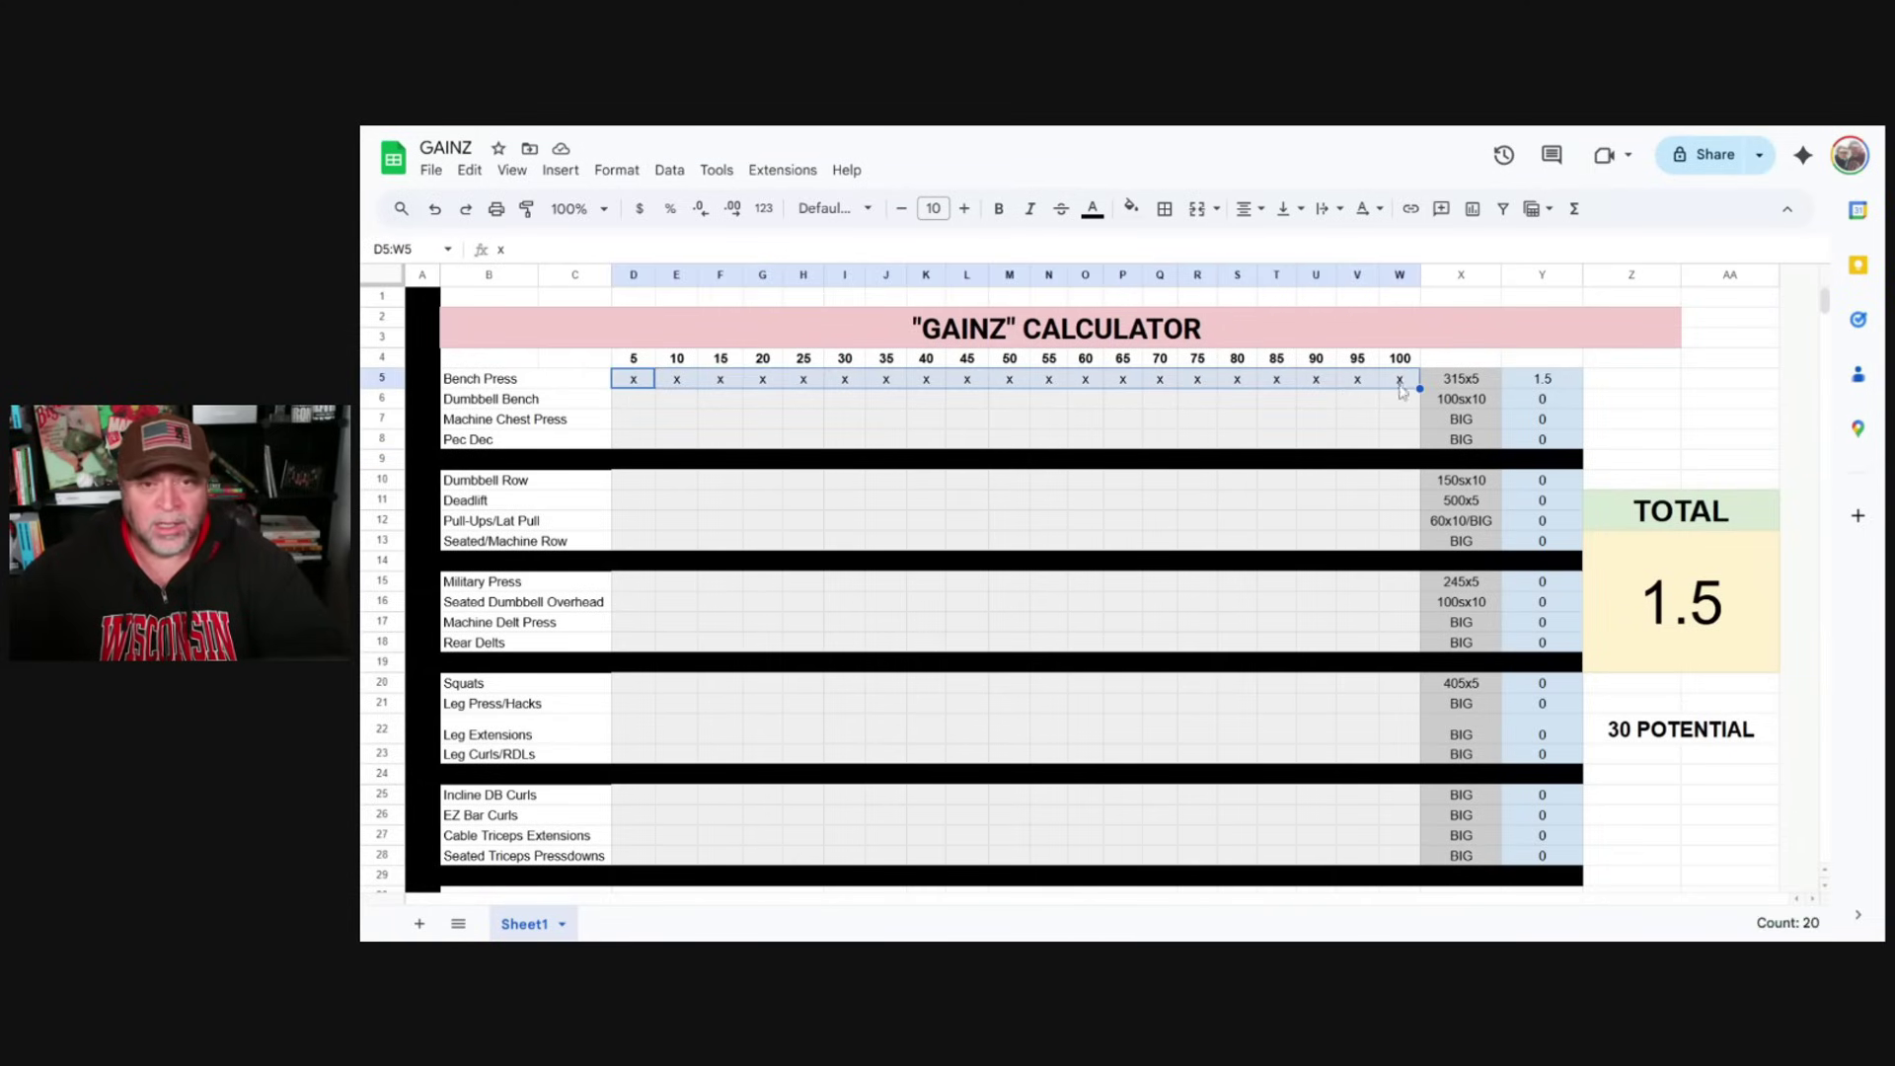
# Deselect the Bench Press marks and fill the Deadlift row with x from 5 to 100
pyautogui.press('Down')
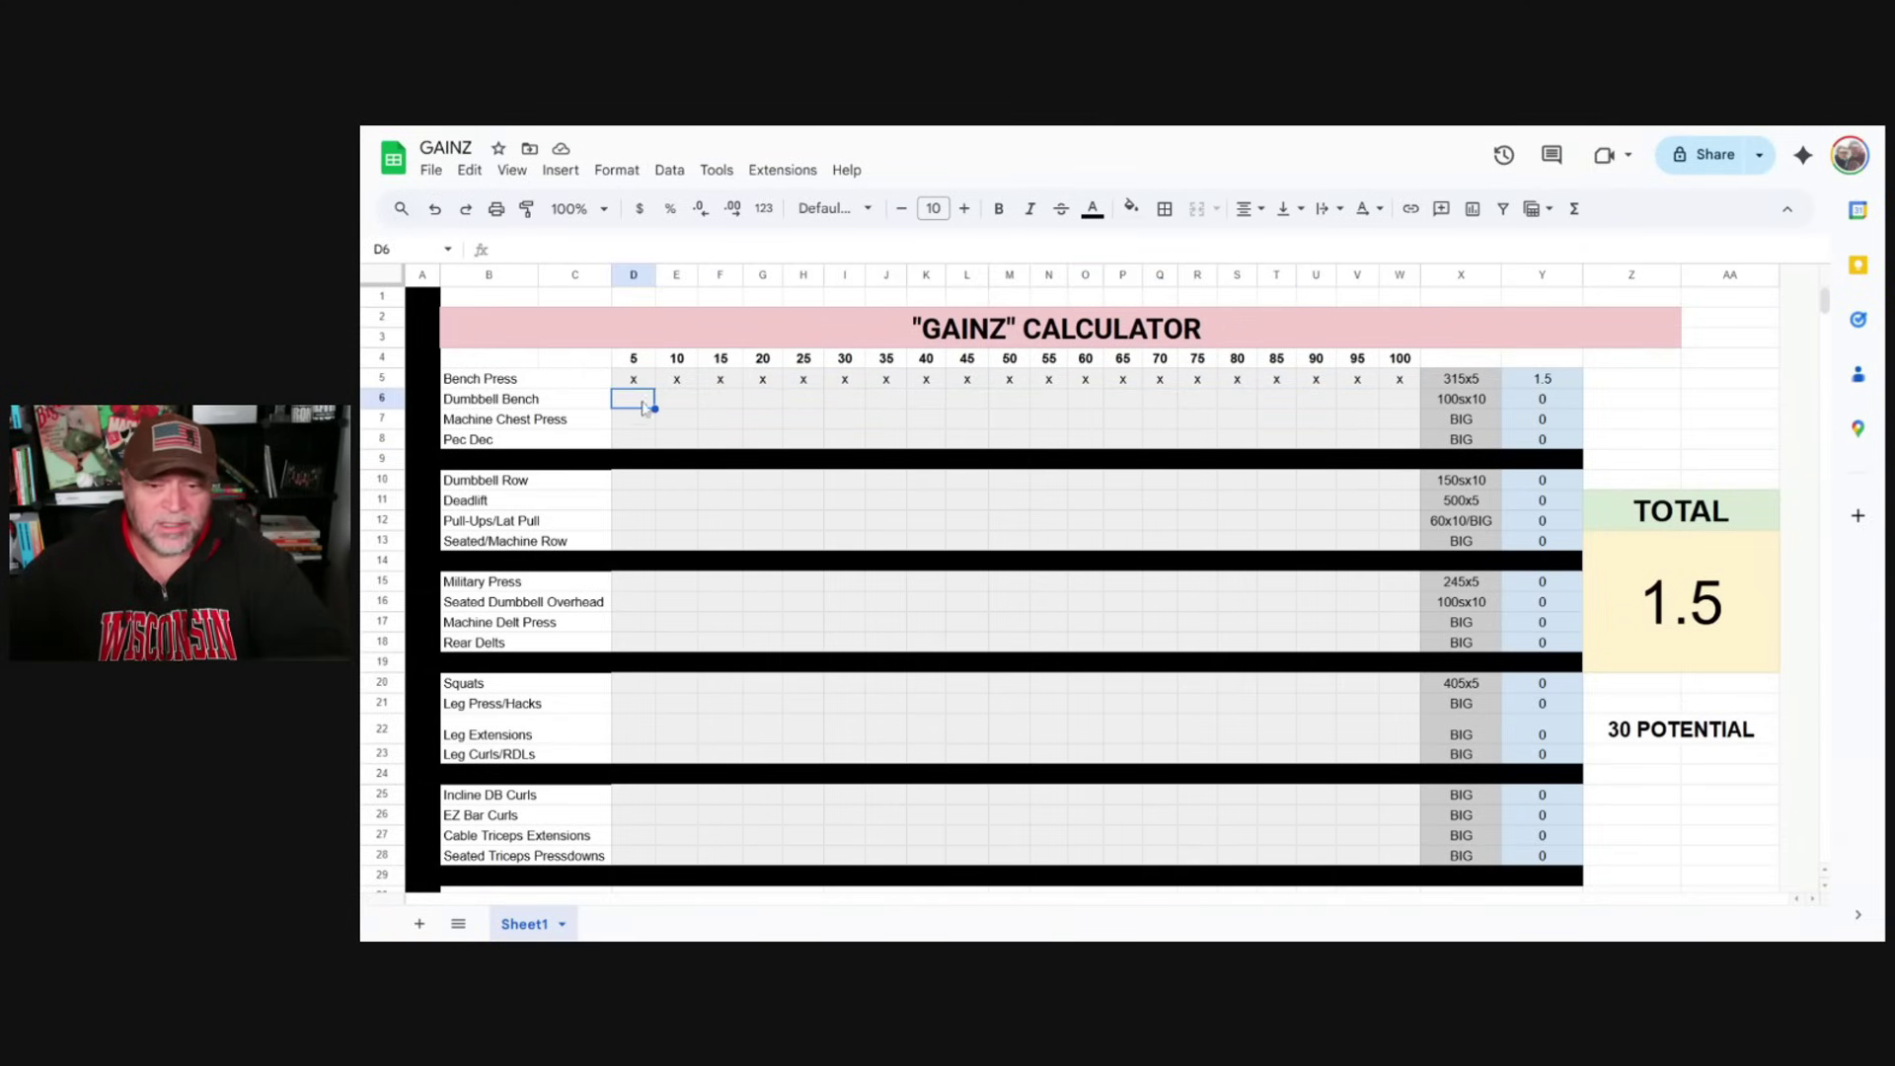
pyautogui.click(644, 385)
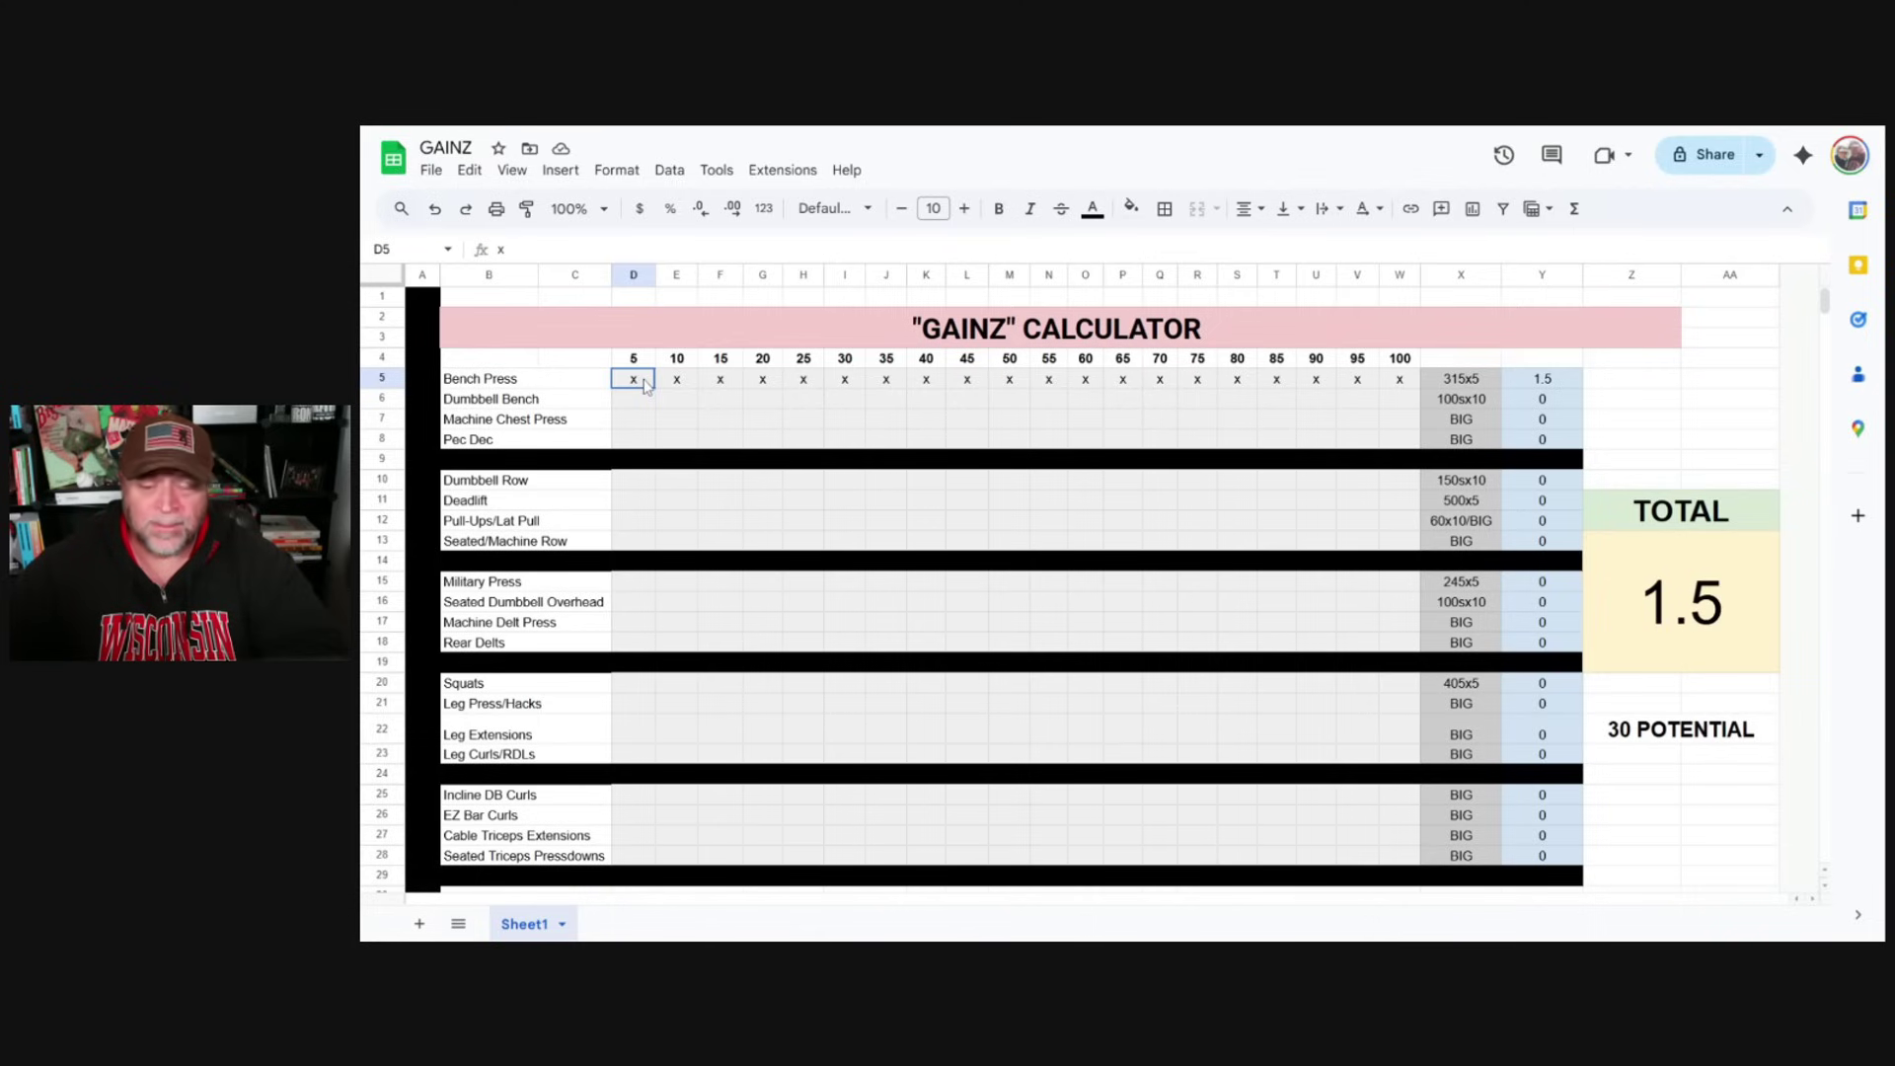
pyautogui.moveTo(643, 385); pyautogui.dragTo(1401, 387)
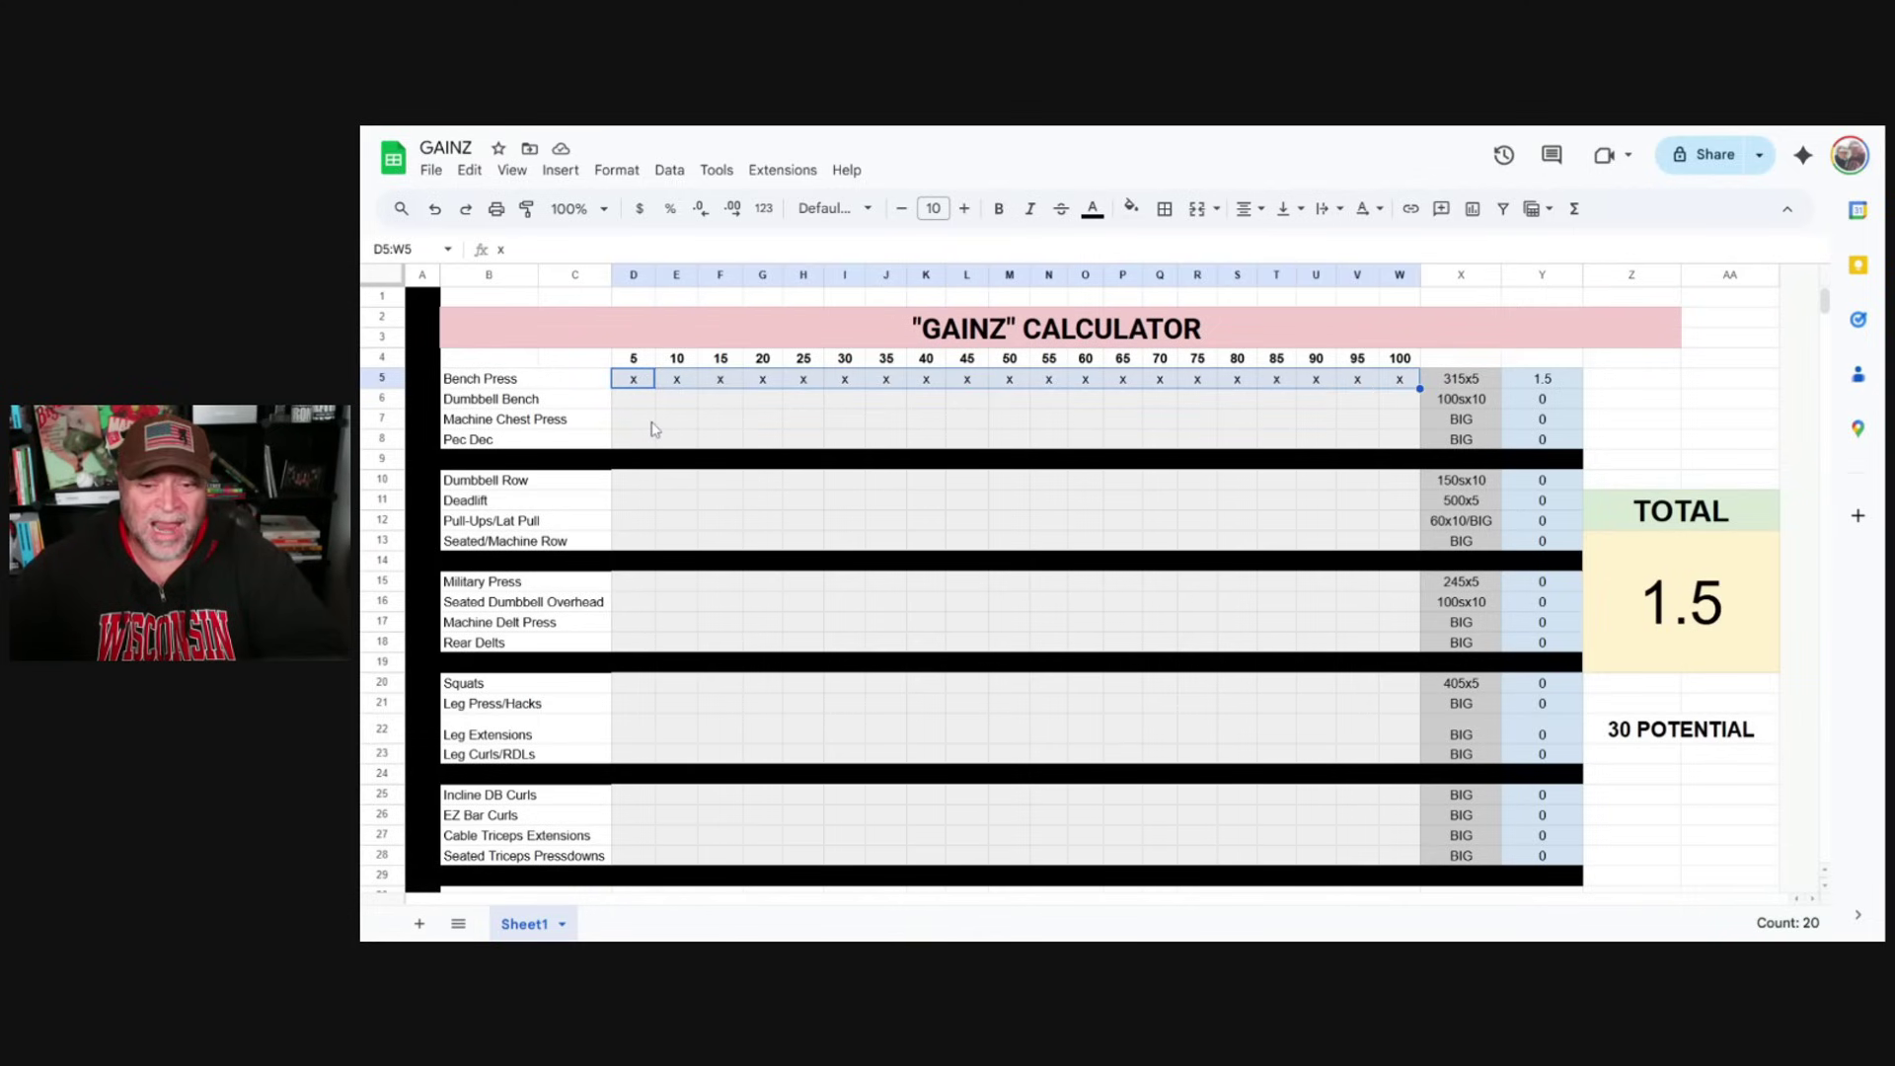
pyautogui.click(632, 481)
pyautogui.click(633, 500)
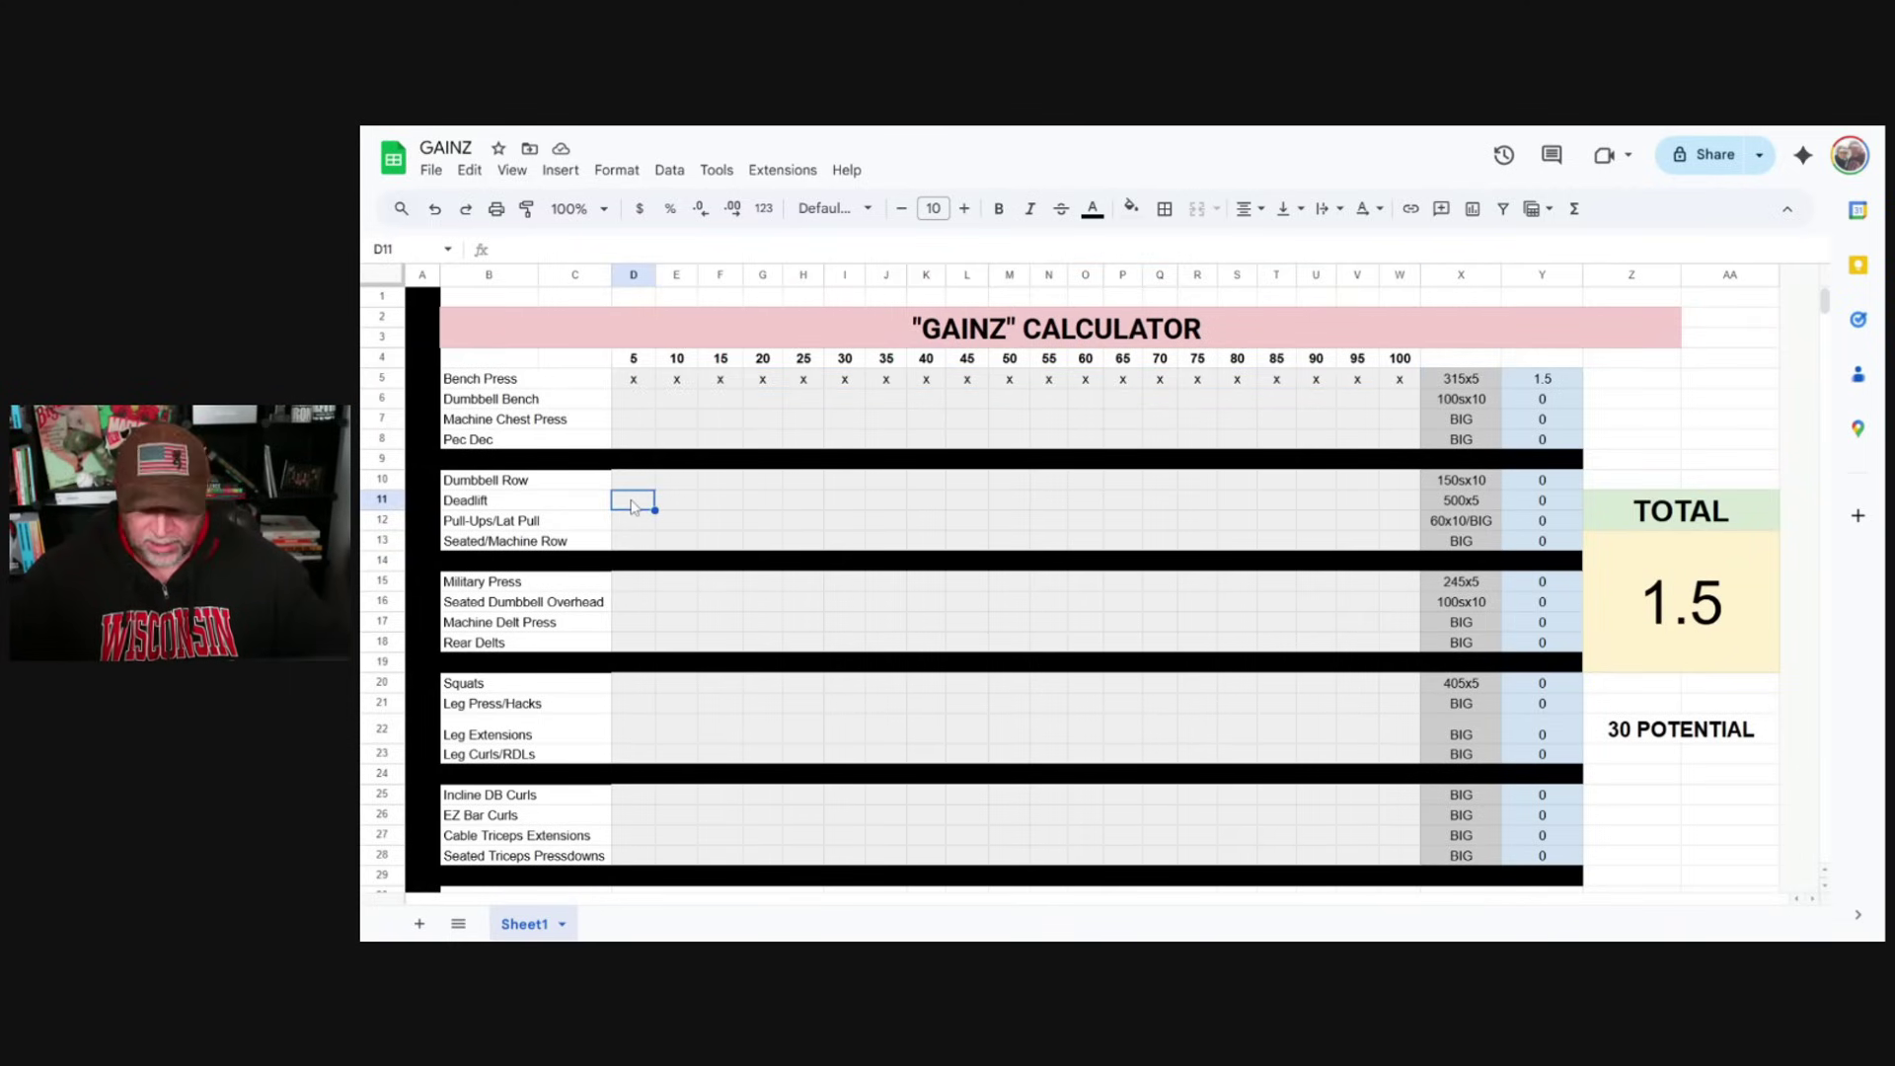
pyautogui.write('x\tx\tx\tx\tx\tx\tx\tx\tx\tx\tx\tx\tx\t')
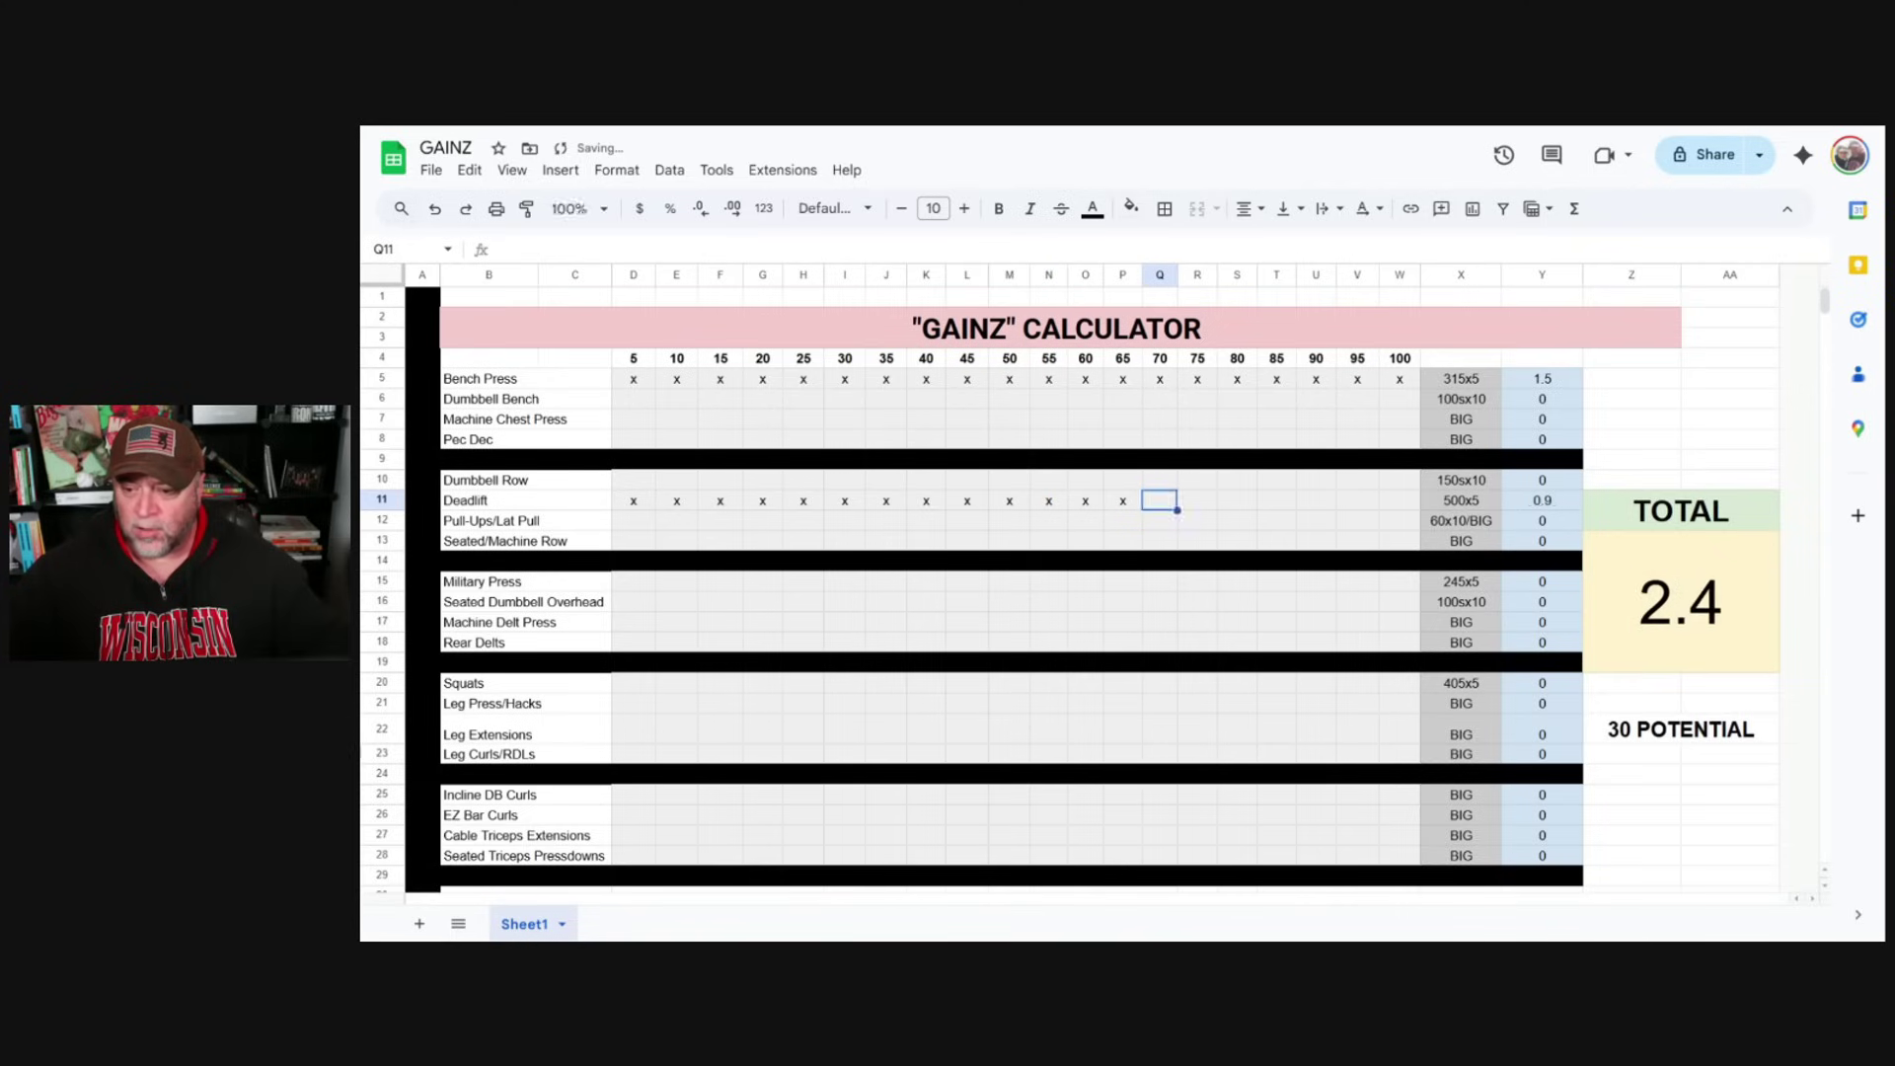
pyautogui.write('x\tx\tx\tx\tx\tx\tx')
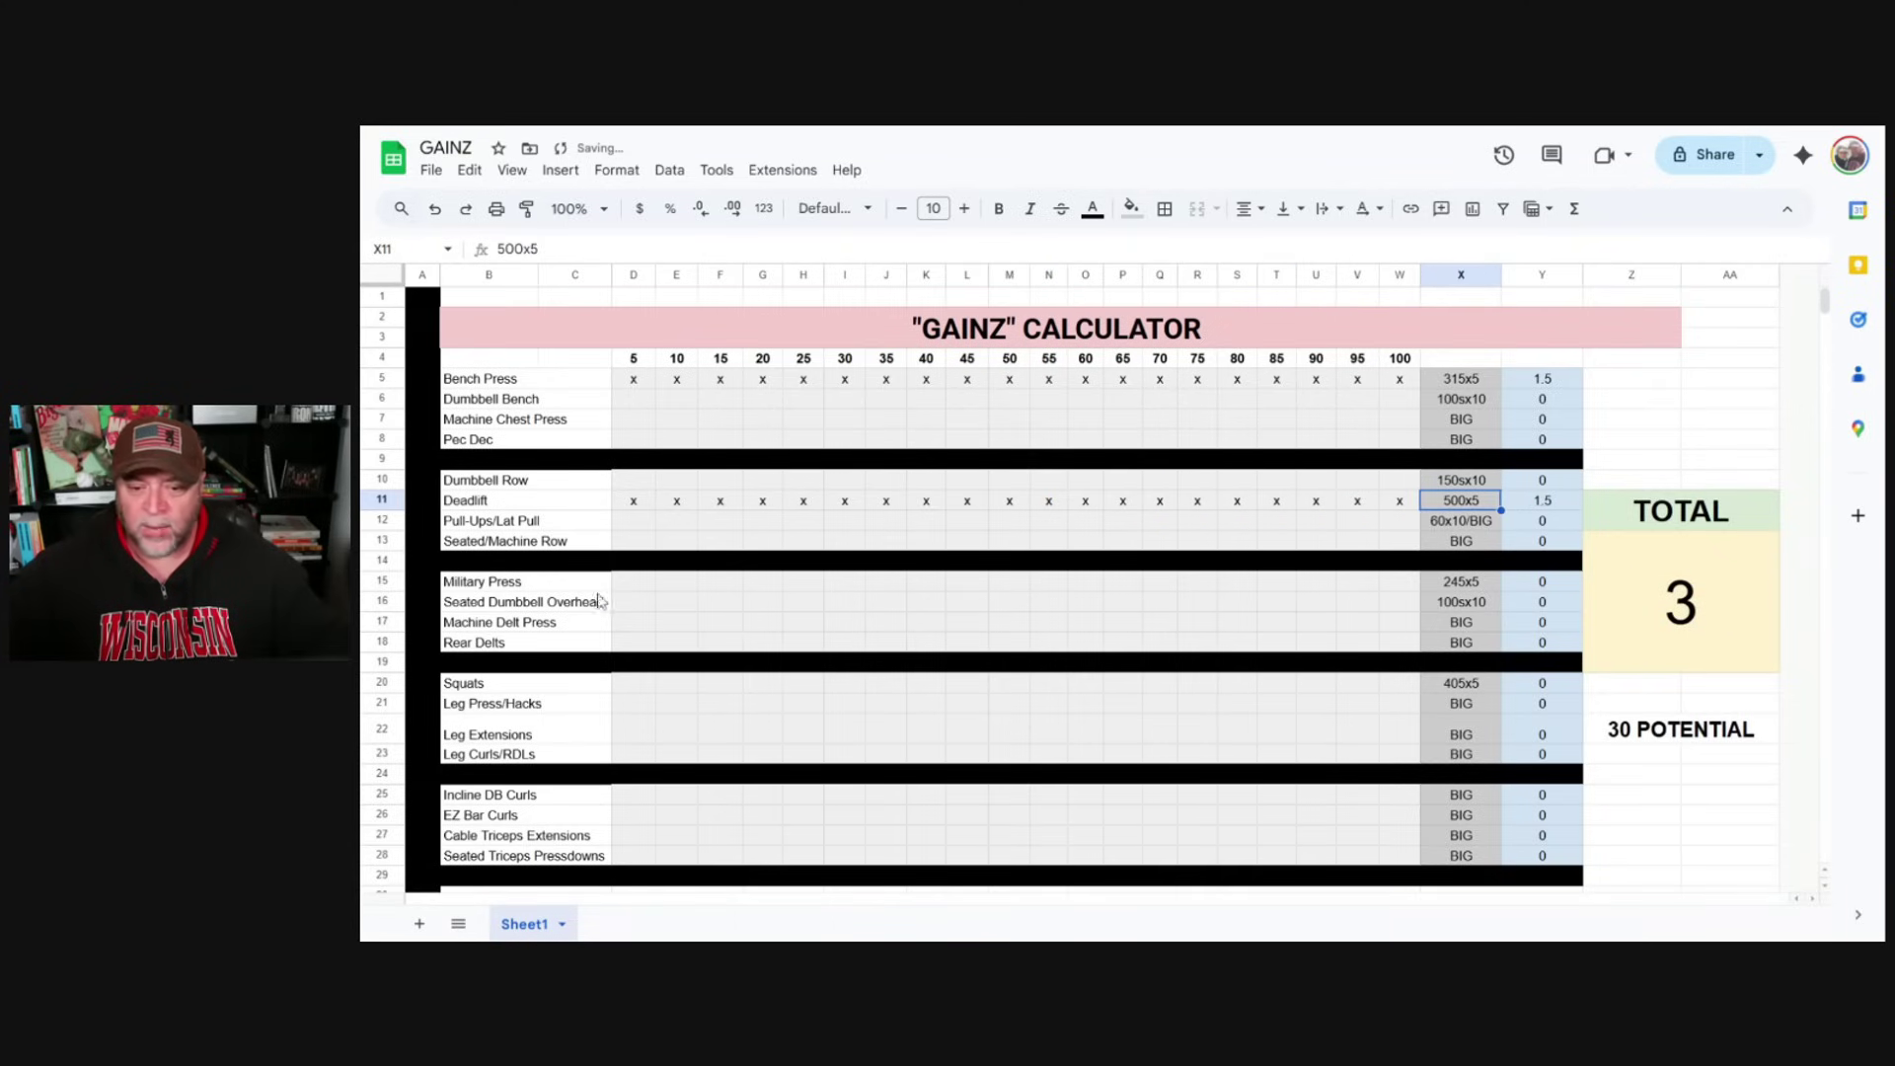
# Fill the Military Press and Squats rows with x marks from column 5 onward
pyautogui.click(647, 589)
pyautogui.write('x\tx\tx')
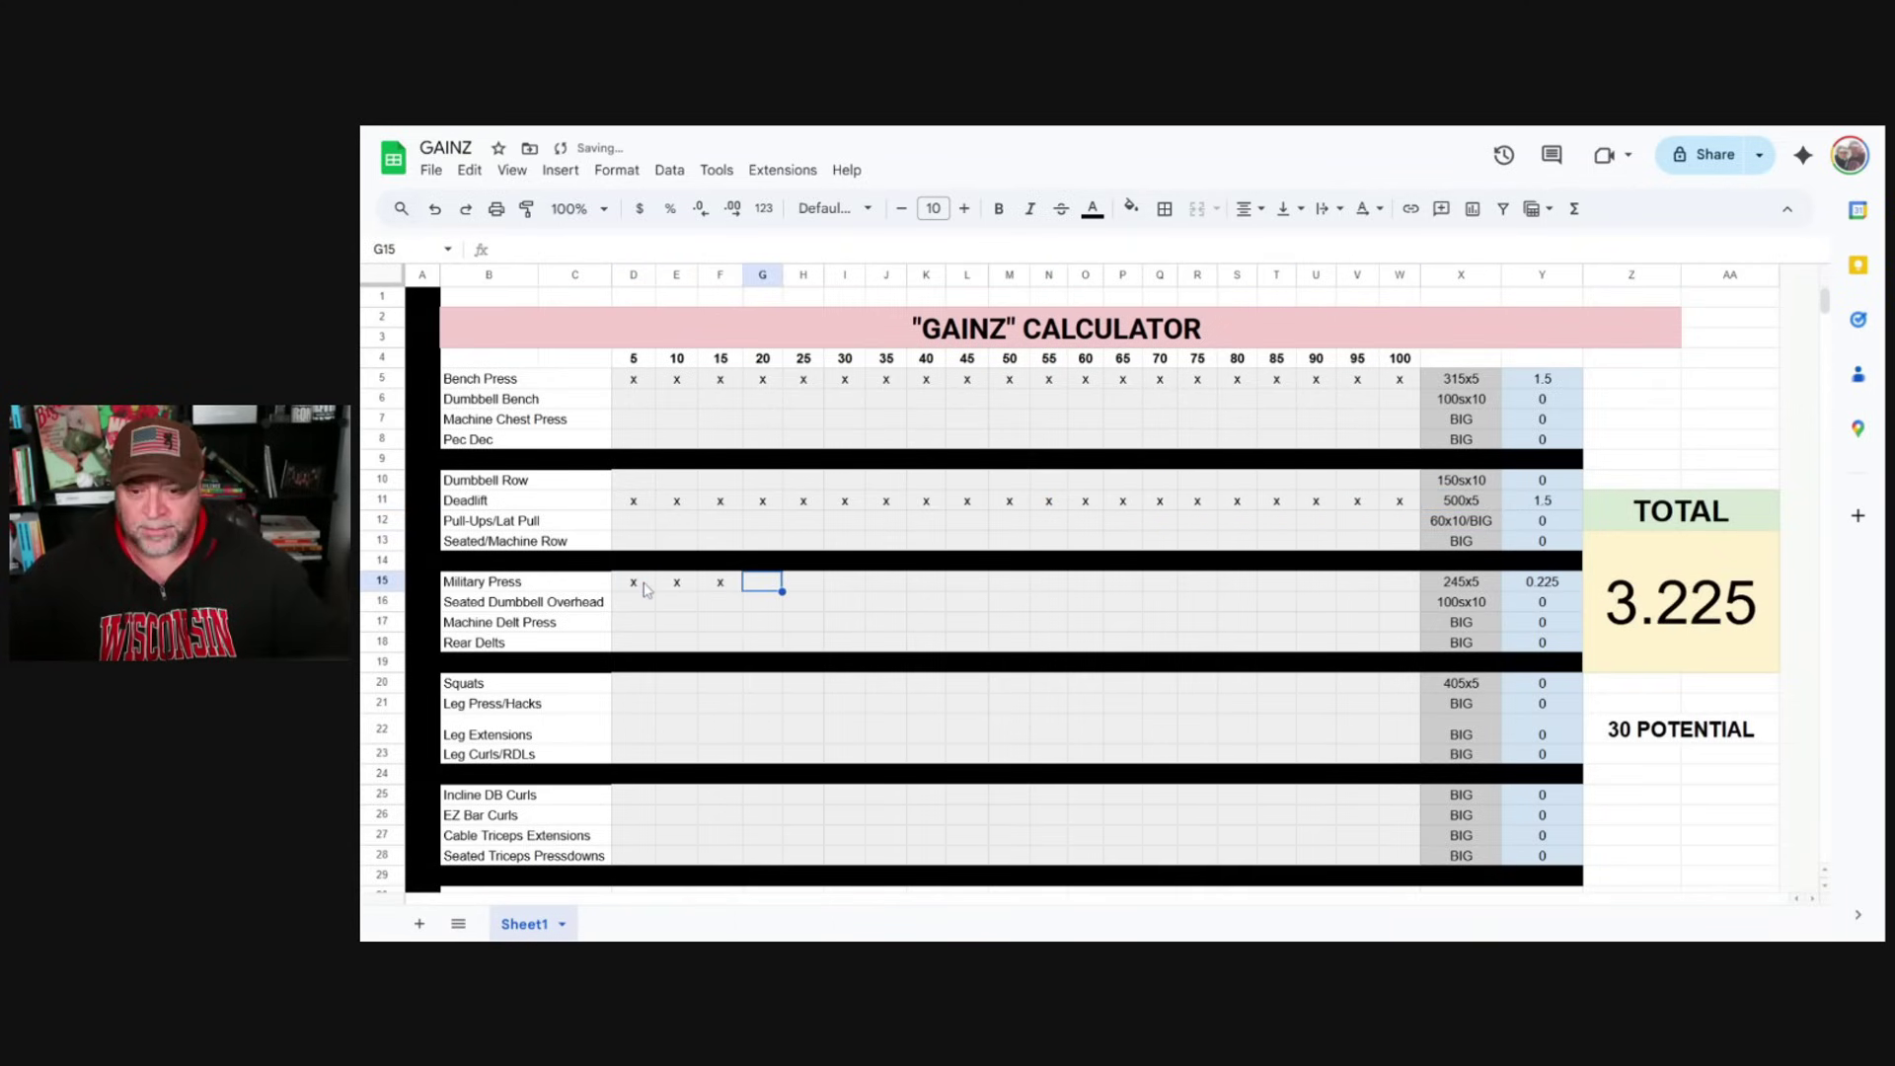
pyautogui.write('\tx\tx\tx\tx\tx\tx\tx\tx\tx\tx\tx\t')
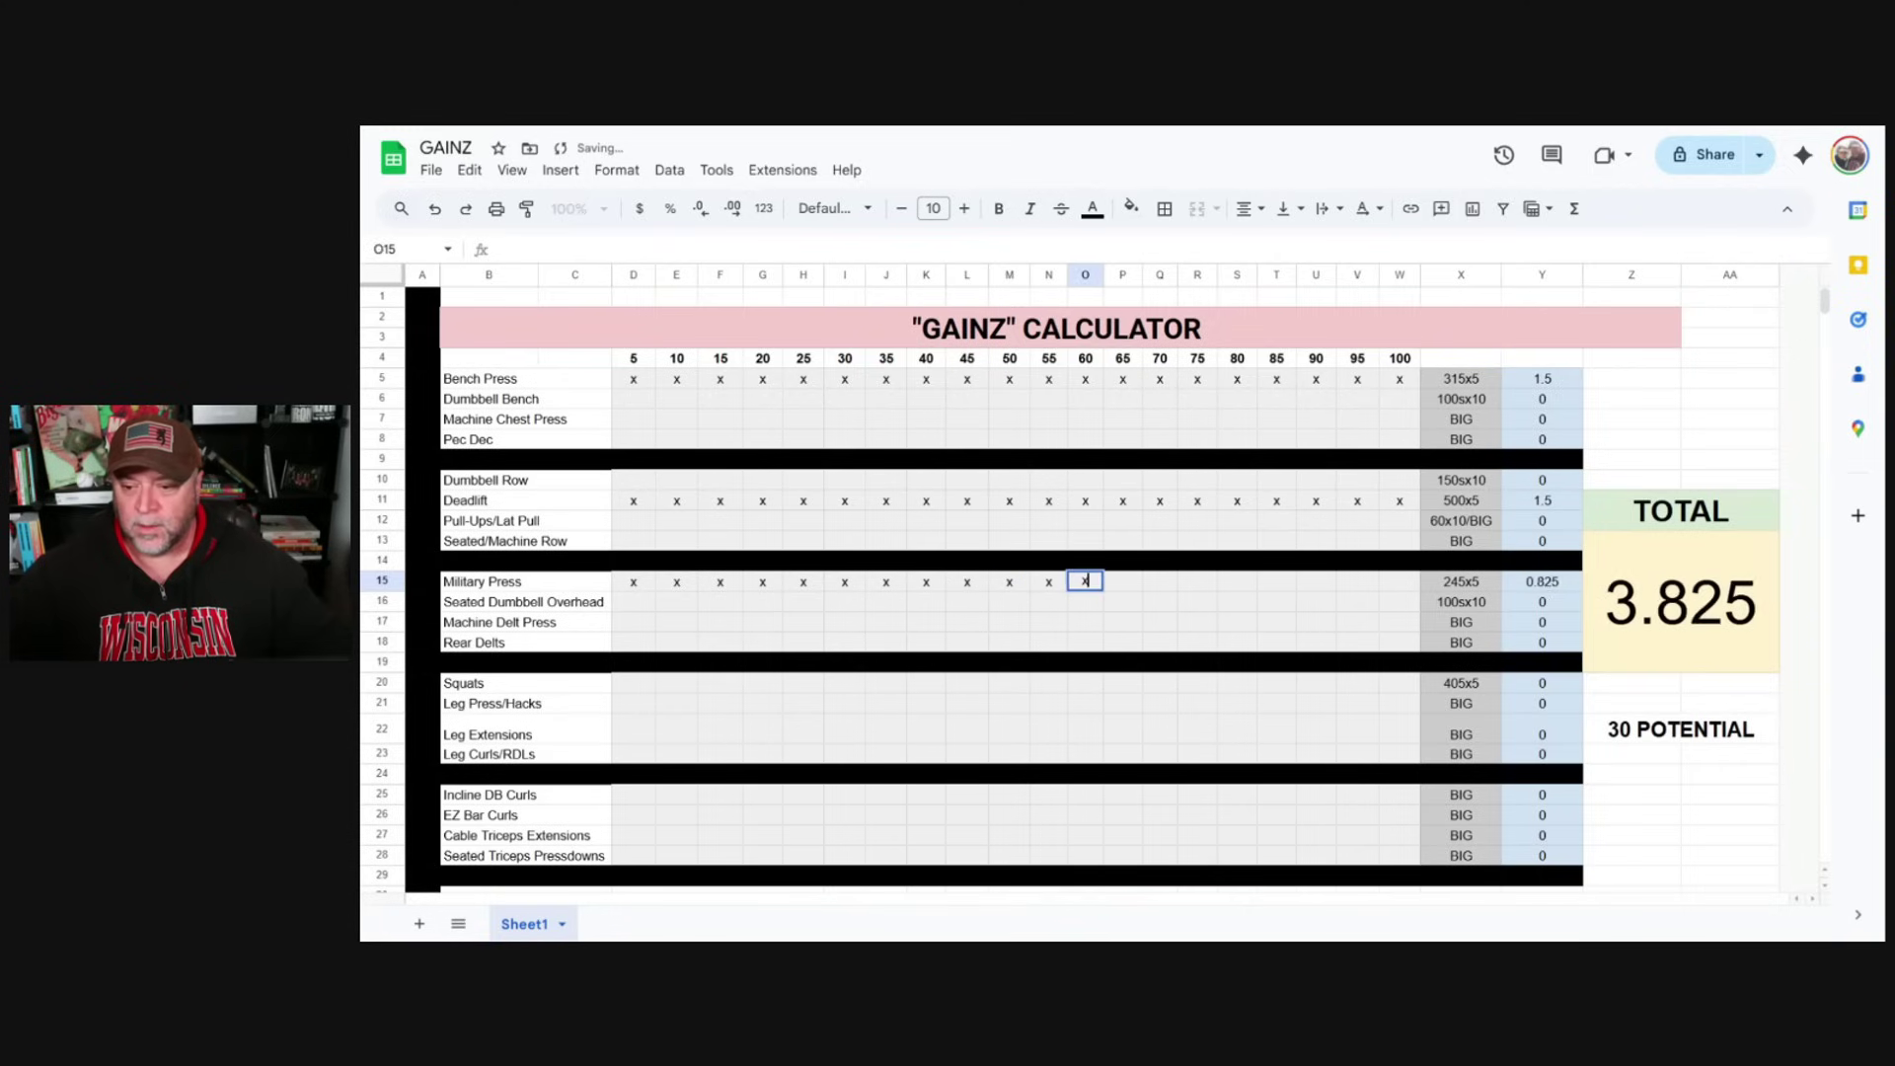
pyautogui.write('x\tx\tx\tx\tx\tx')
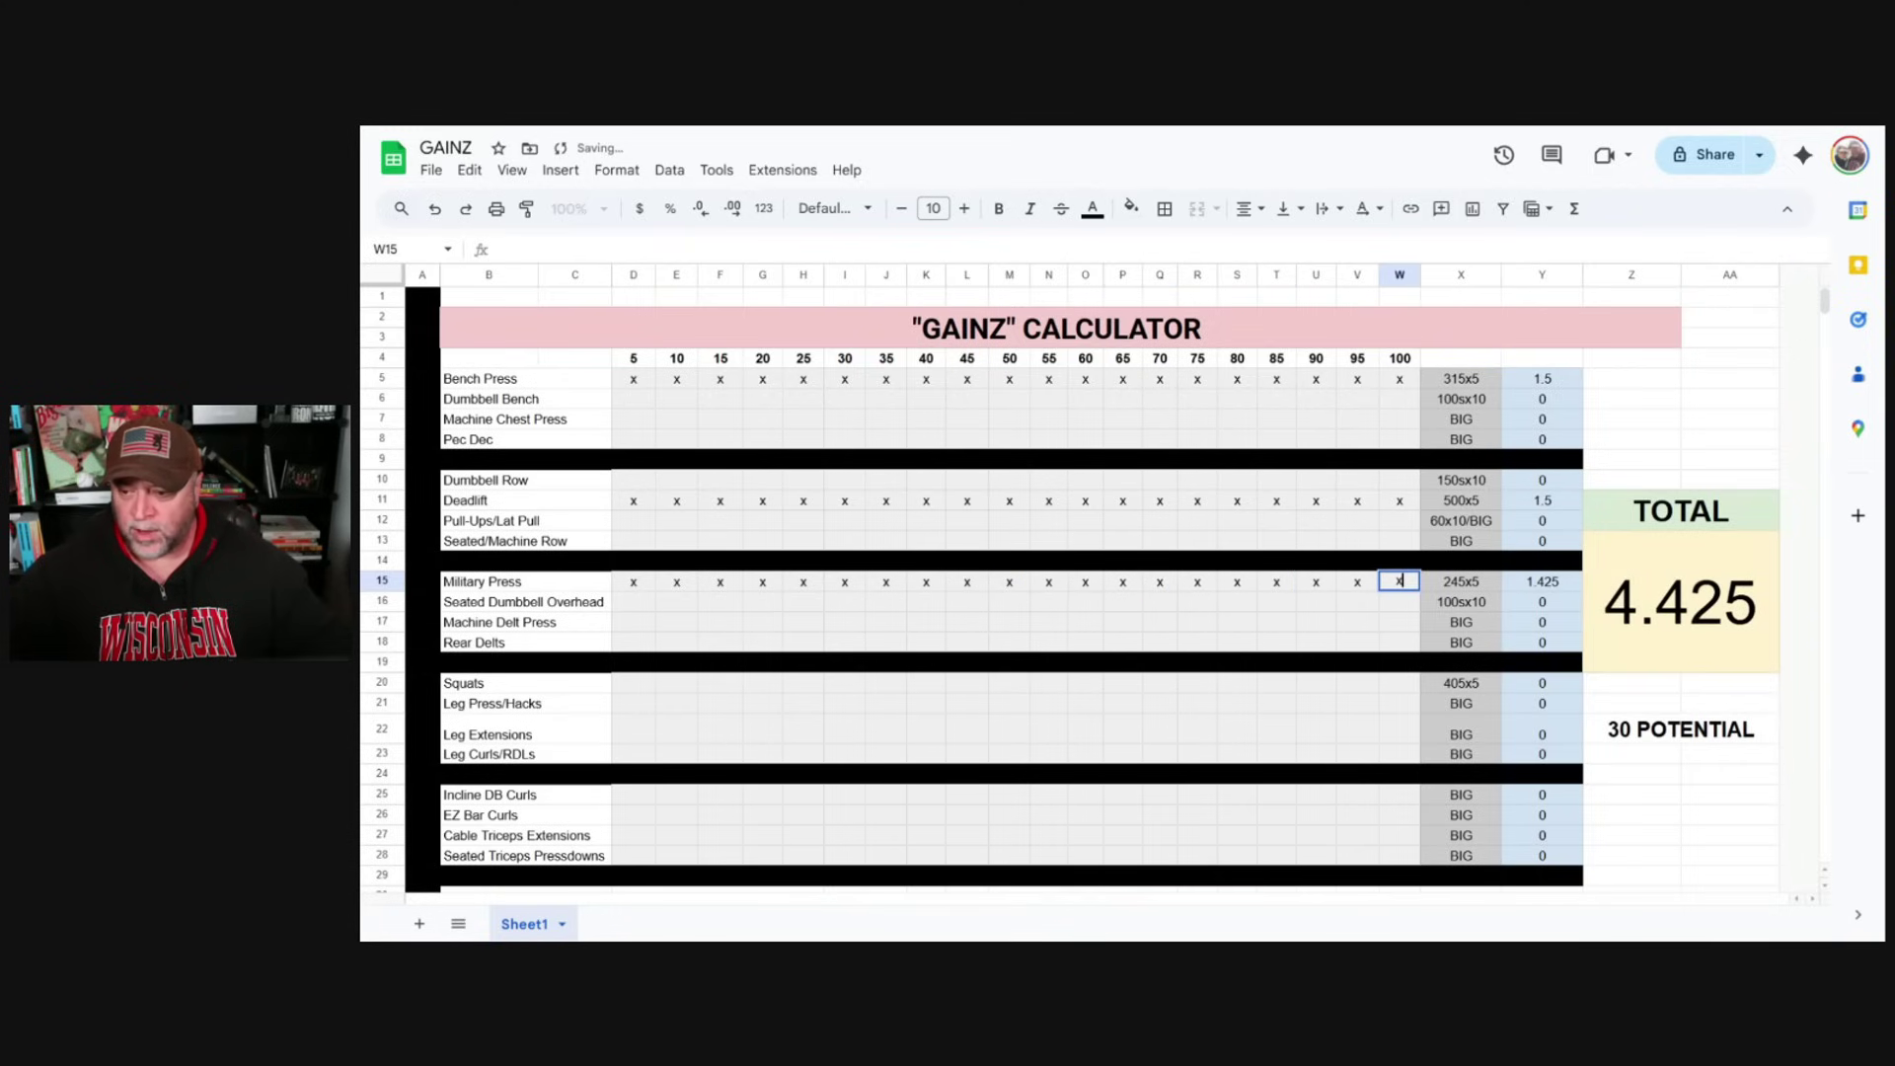
pyautogui.click(637, 690)
pyautogui.write('x\tx\tx\tx')
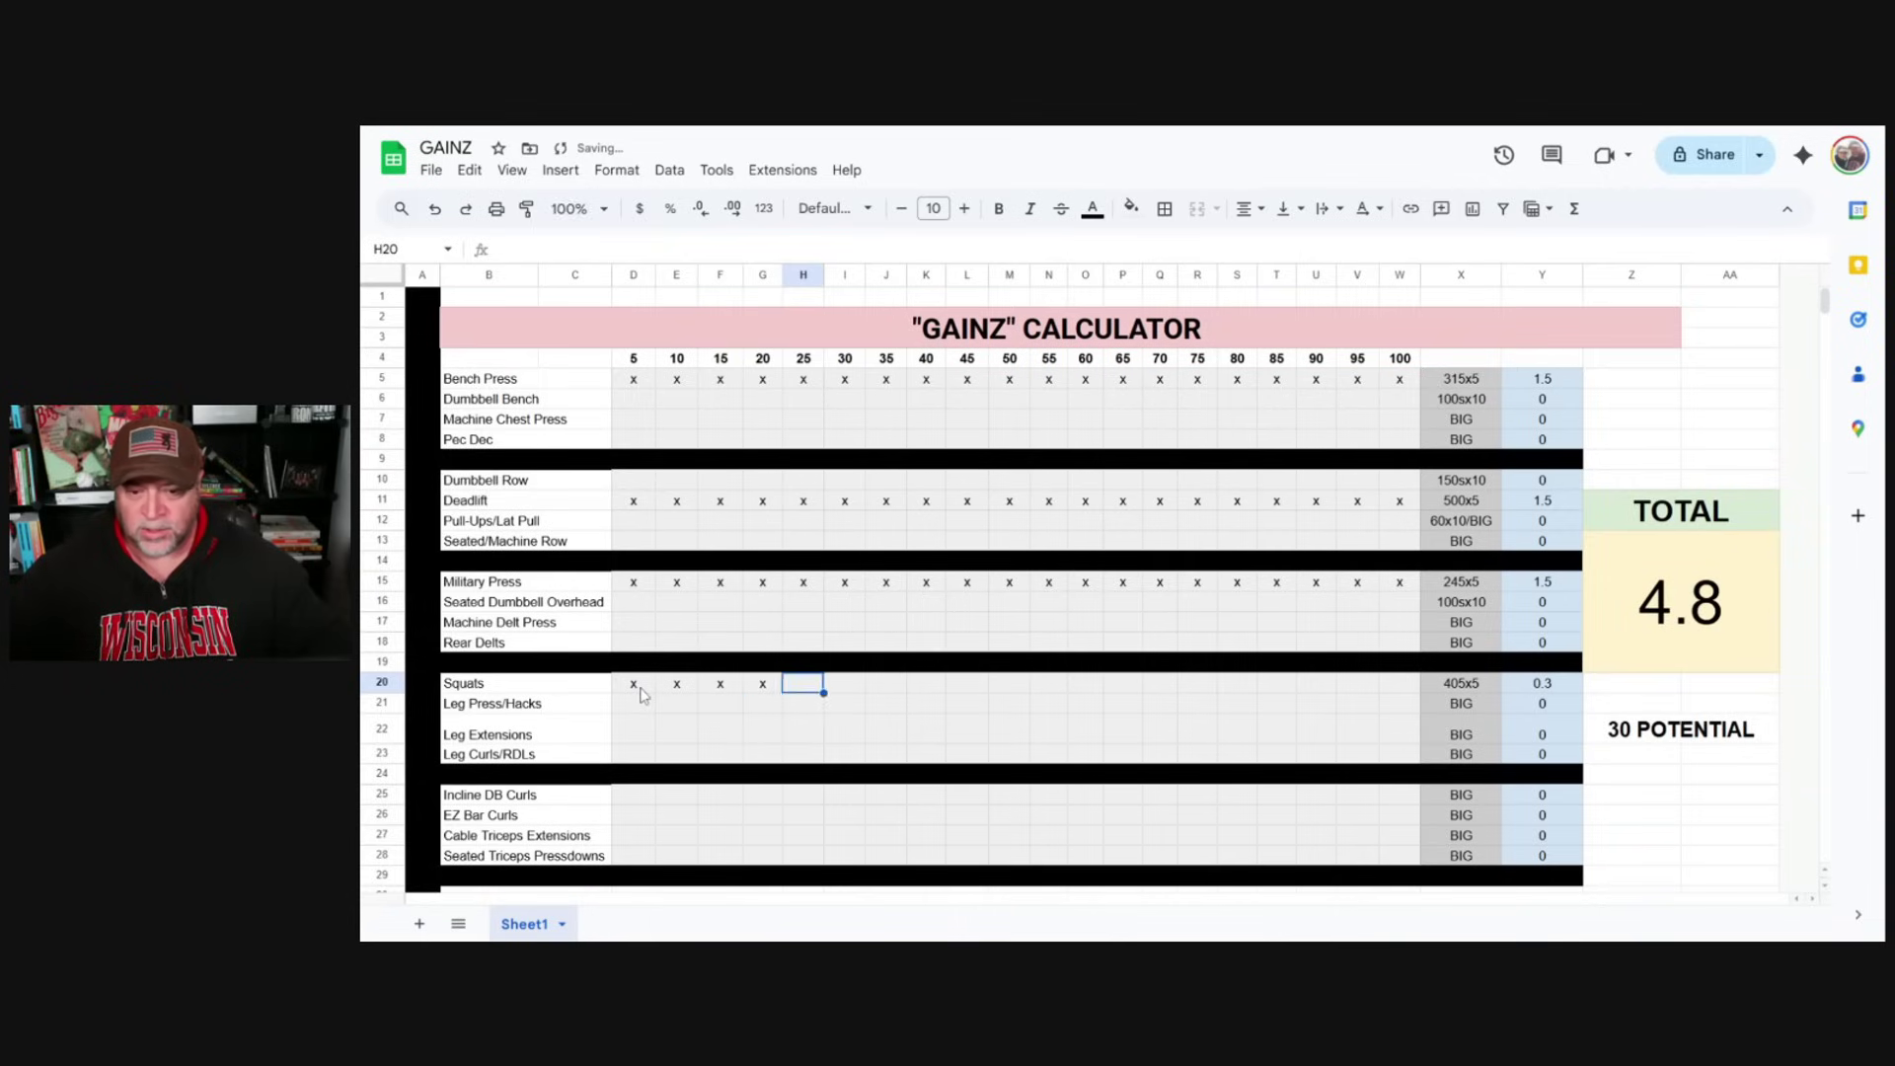
pyautogui.write('\tx\tx\tx\tx\tx\tx\tx\tx\tx\t')
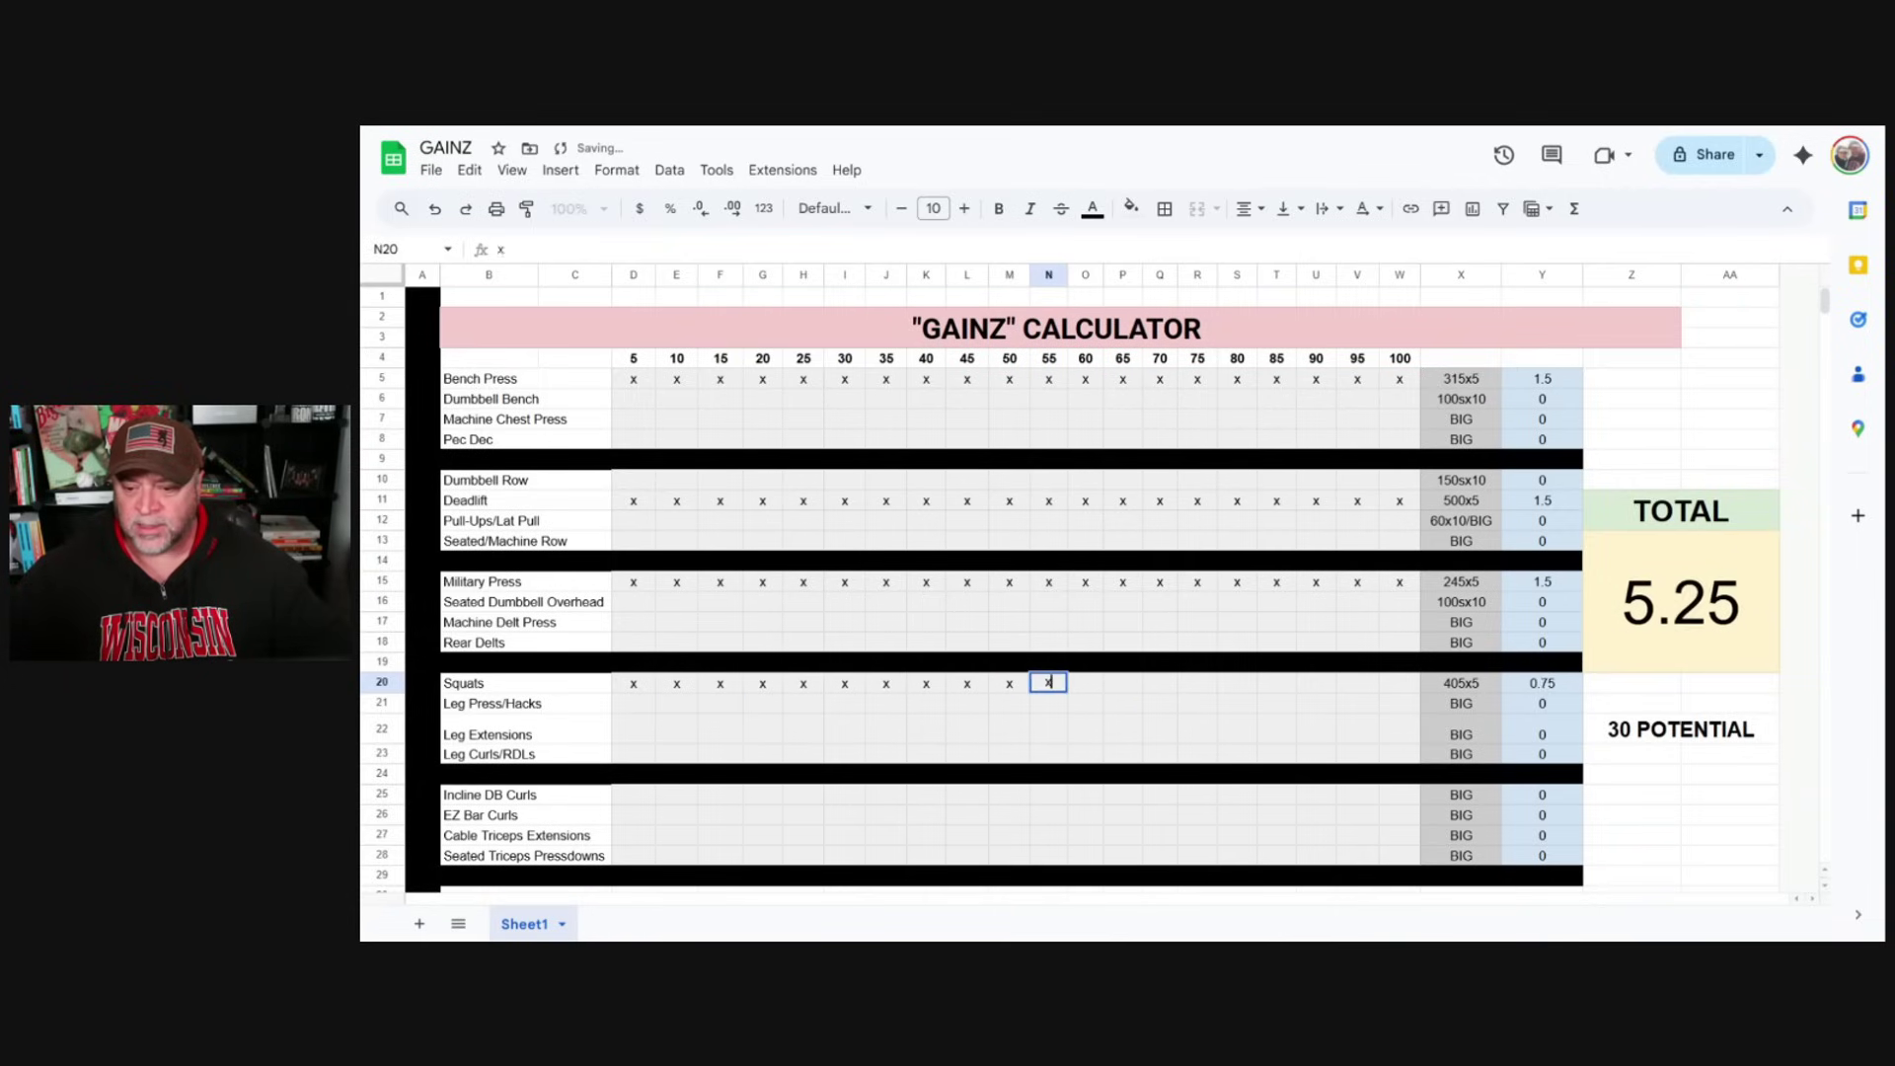
pyautogui.write('x\tx\tx\tx\tx\tx\tx')
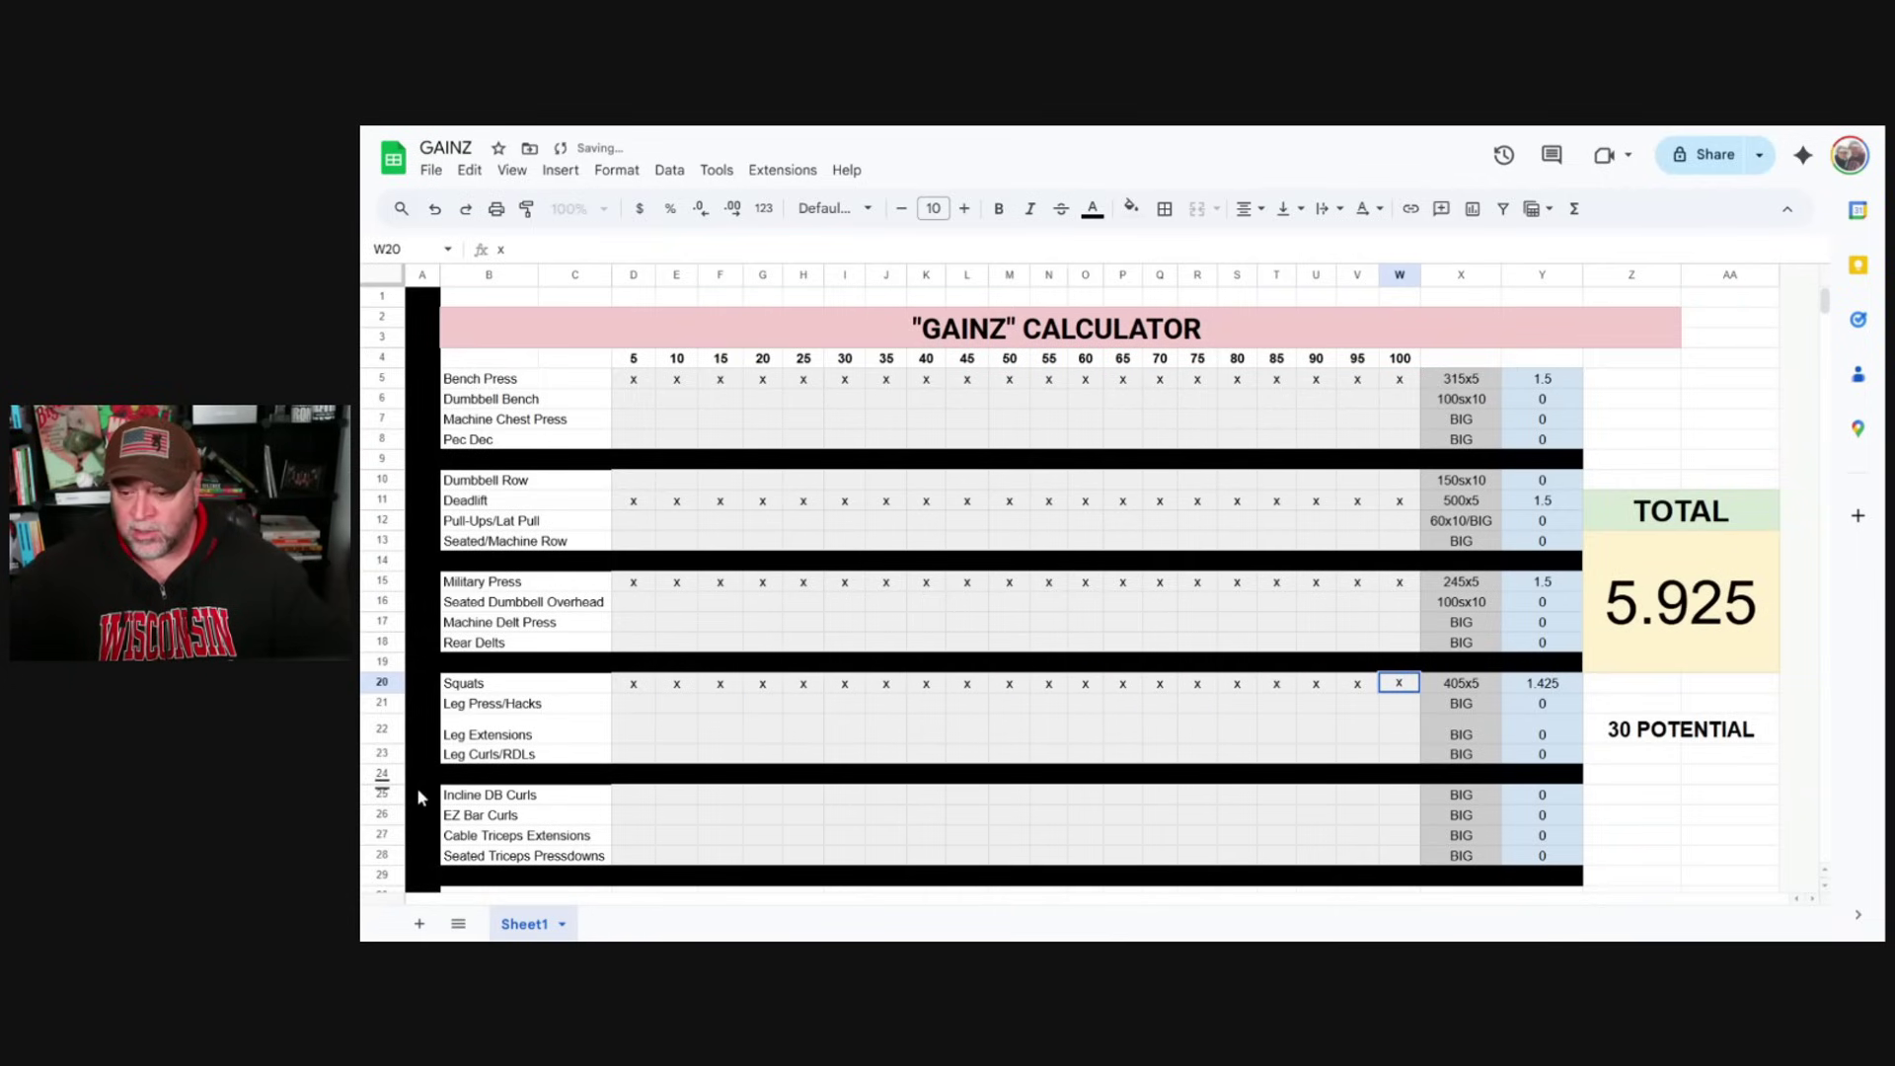
# Commit the final Squats x under 100, raising Squats to 1.5 and TOTAL to 6
pyautogui.click(683, 801)
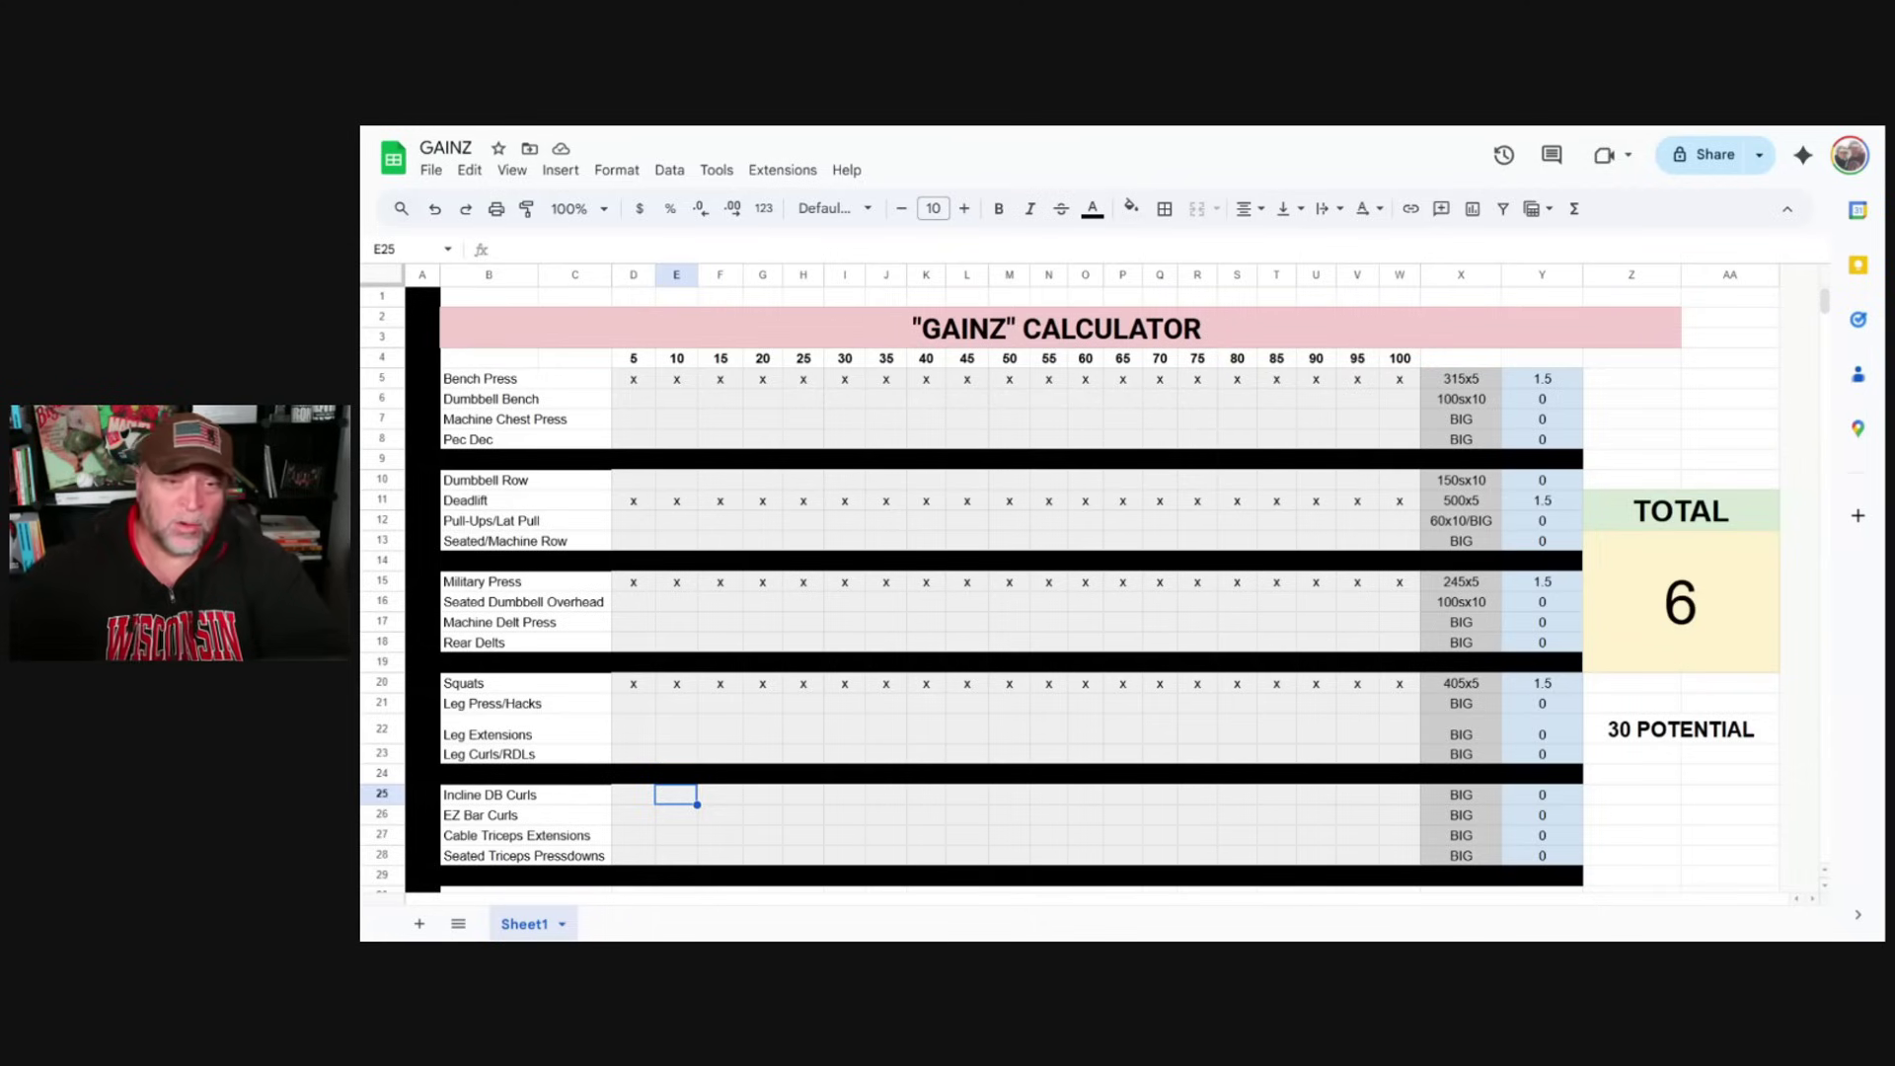
# Select the Deadlift cell, then the Bench Press cell D5 under 5
pyautogui.click(633, 502)
pyautogui.click(641, 385)
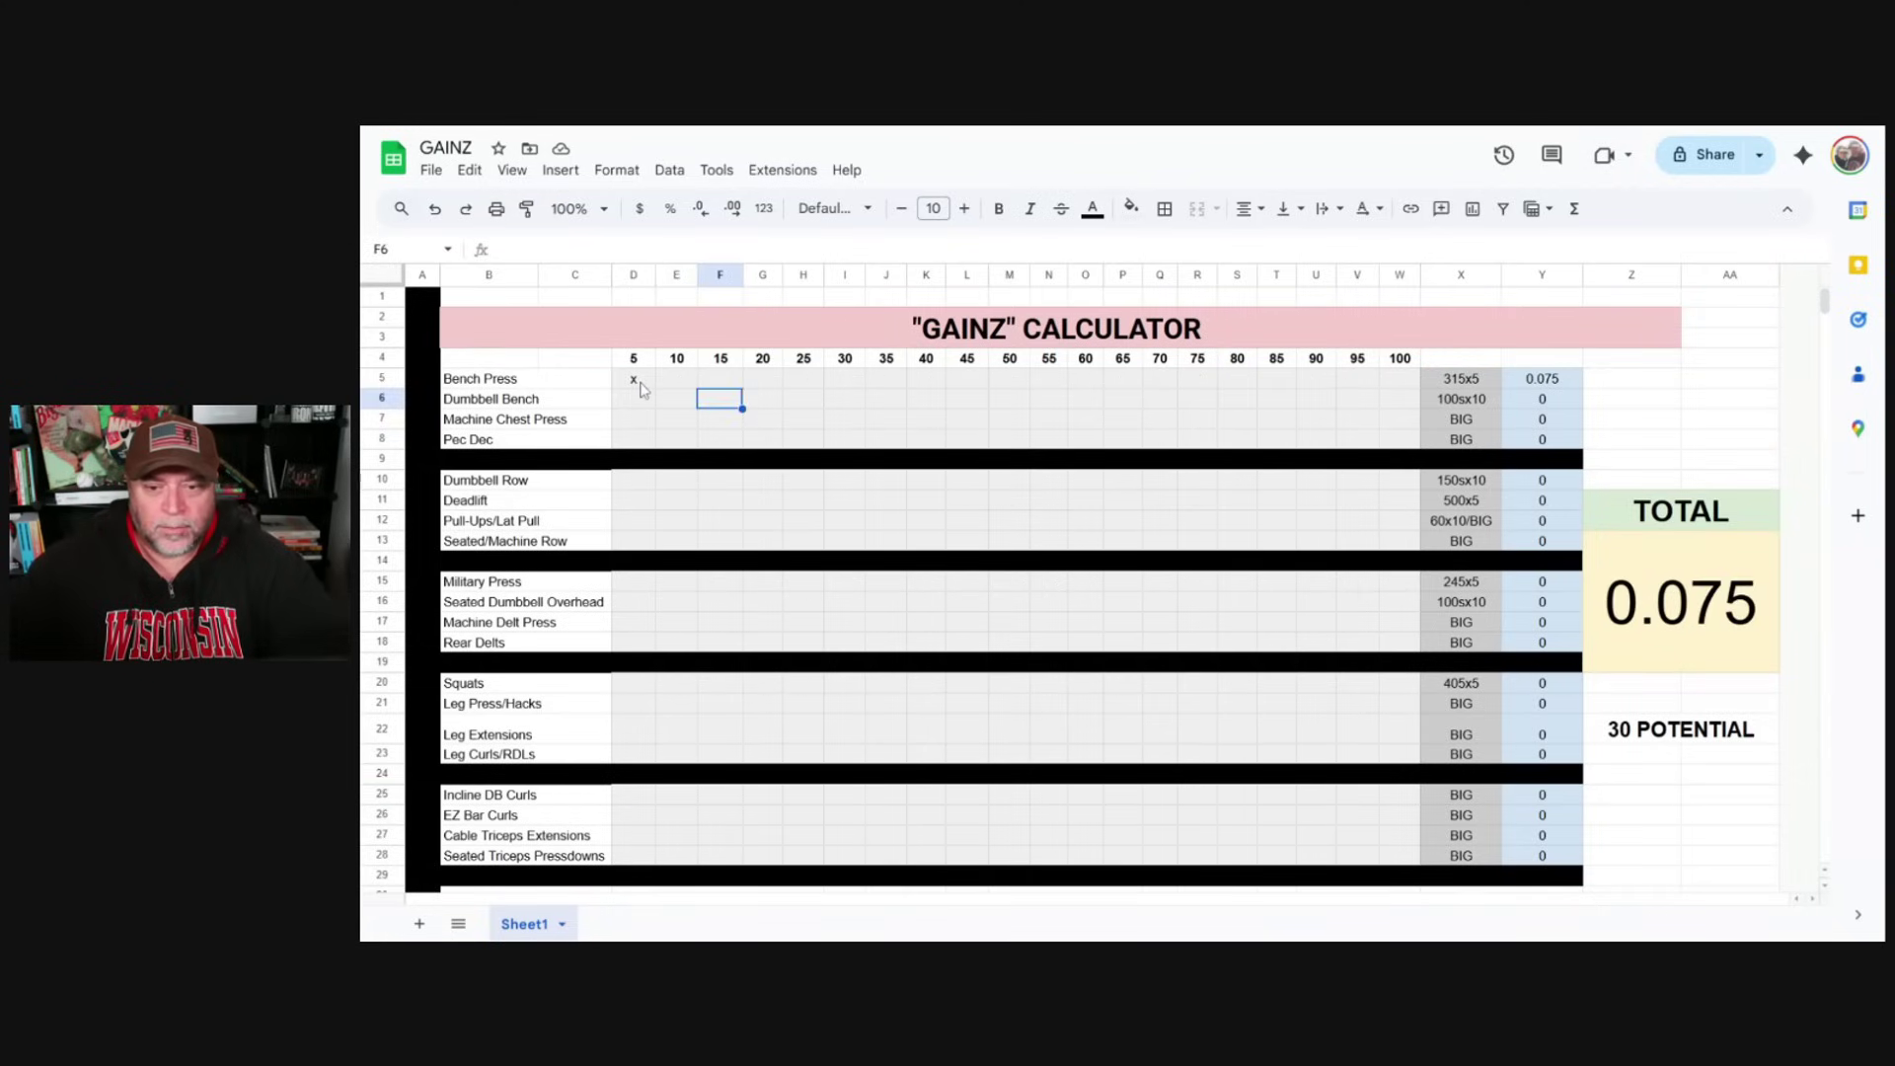